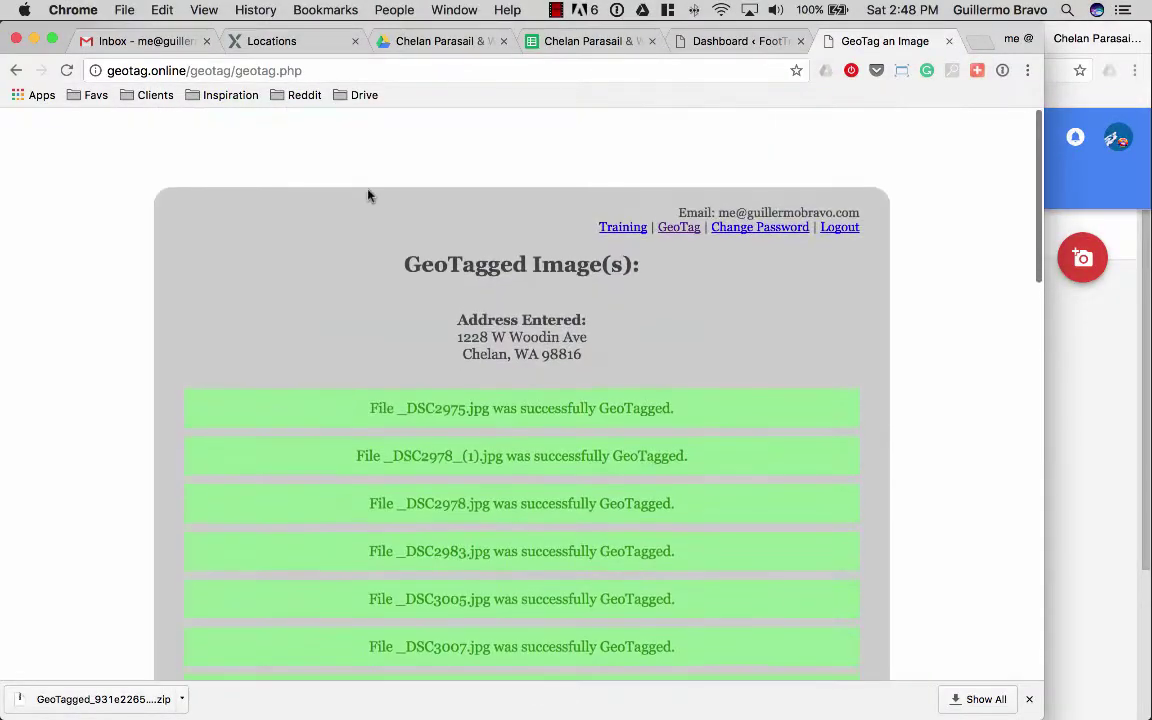
# Trim the address to geotag.online and load the site homepage
pyautogui.scroll(-1, 450, 190)
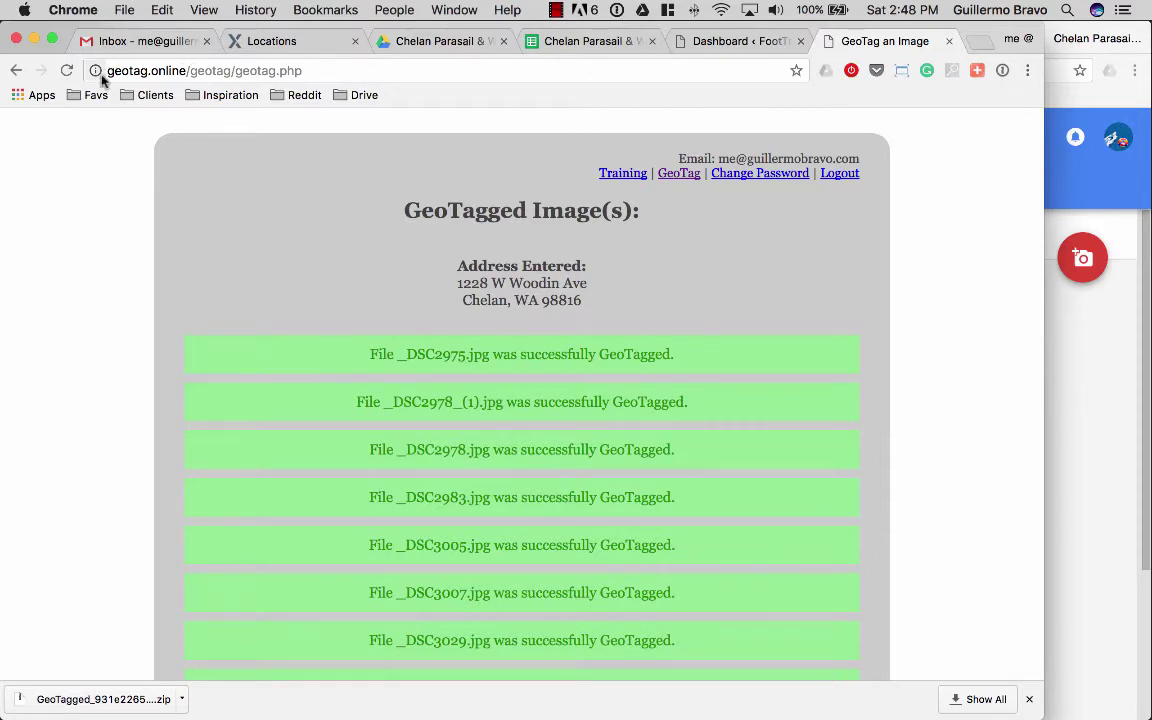
pyautogui.moveTo(186, 70); pyautogui.dragTo(464, 96)
pyautogui.press('BackSpace')
pyautogui.press('Return')
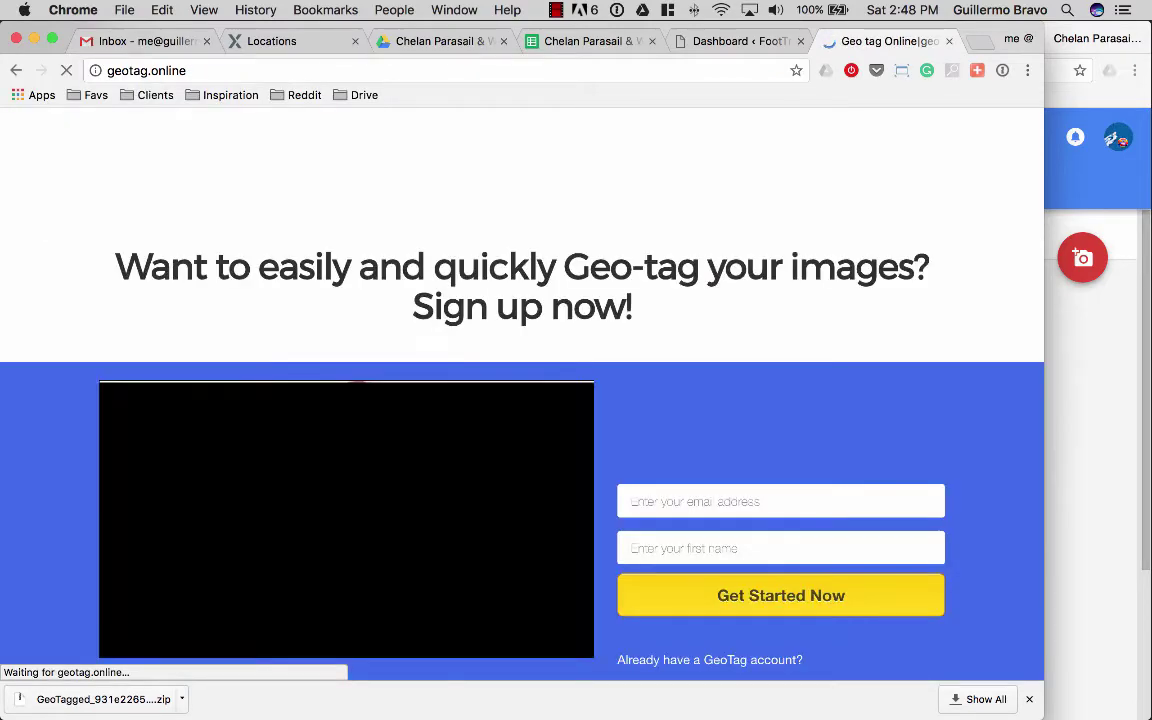
pyautogui.scroll(-10, 643, 260)
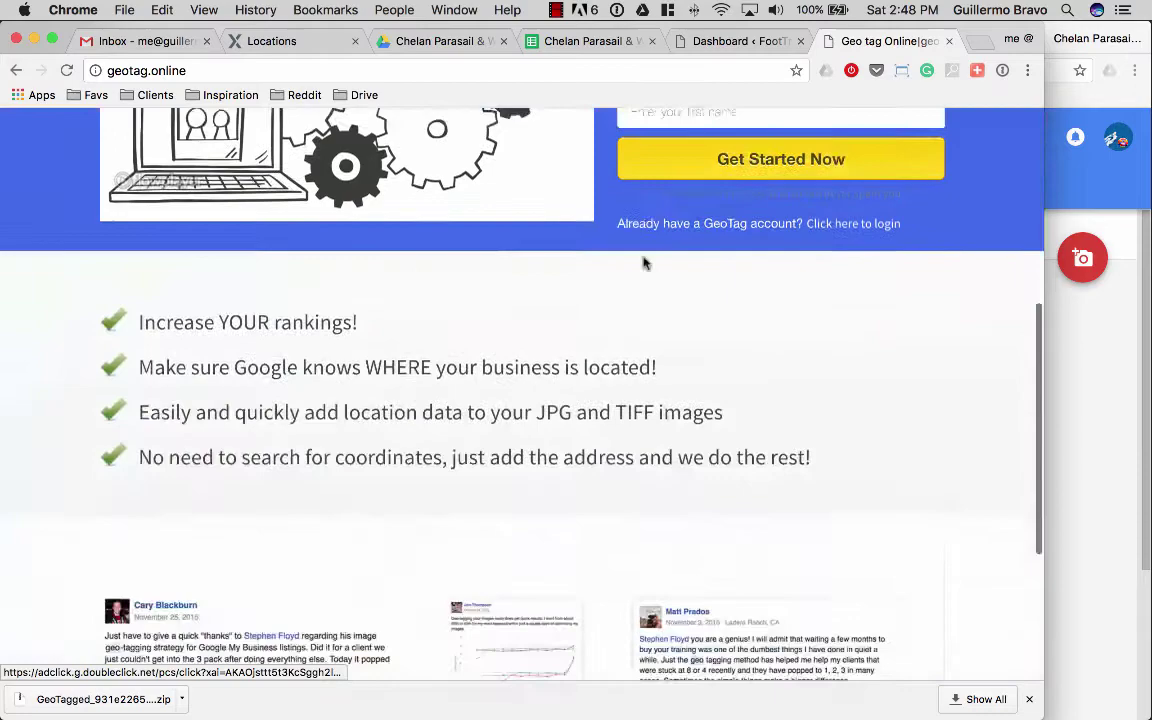
pyautogui.scroll(10, 635, 262)
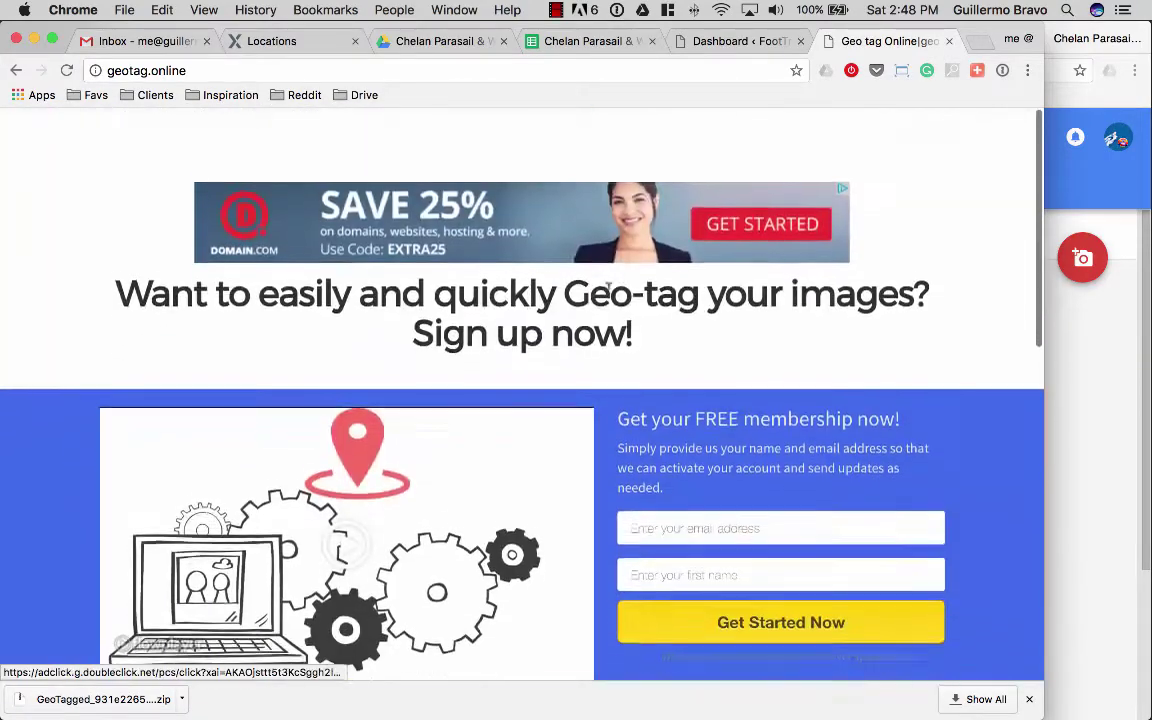
# Go back to the geotag page and cancel the form-resubmission prompt without resending data
pyautogui.click(16, 70)
pyautogui.press('super+r')
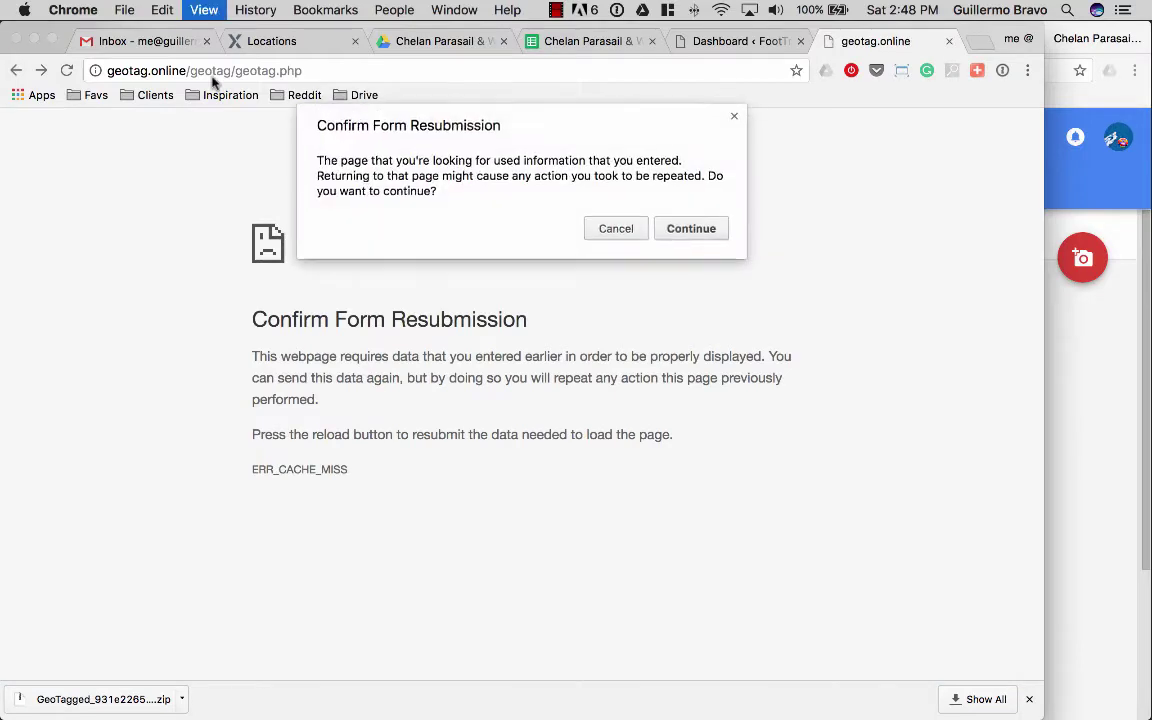
pyautogui.click(616, 228)
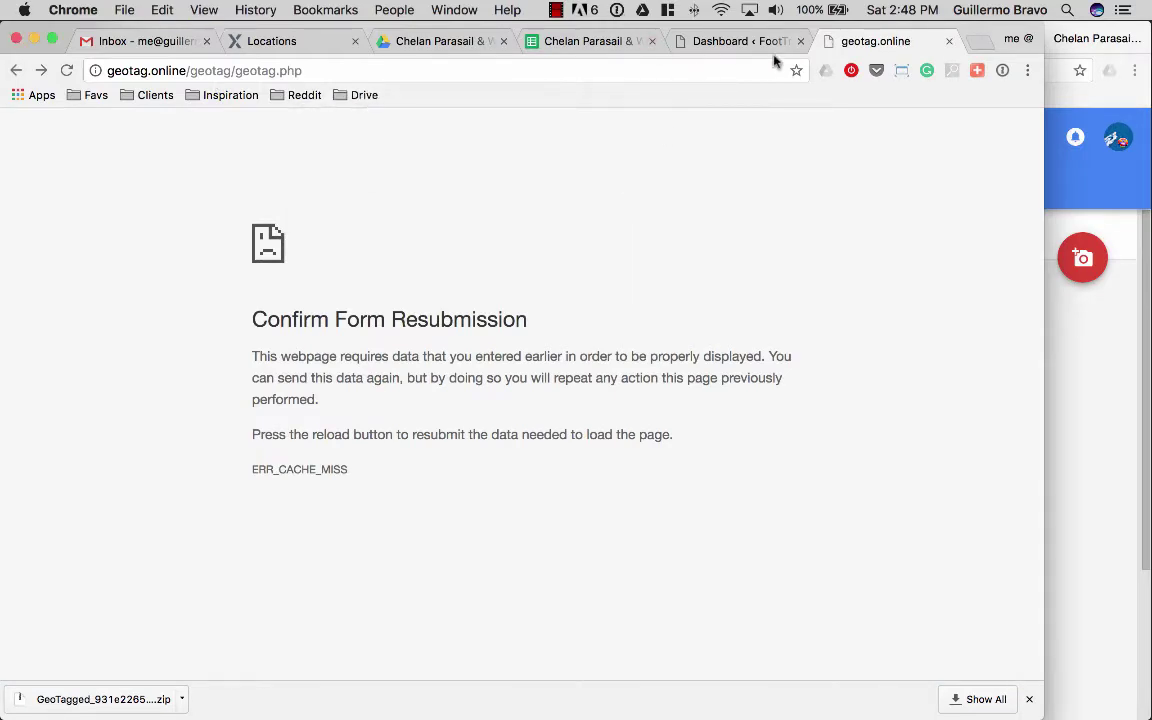
pyautogui.click(617, 10)
# Sign in to geotag.online with the saved GeoTag login and dismiss the save-password offer
pyautogui.click(689, 74)
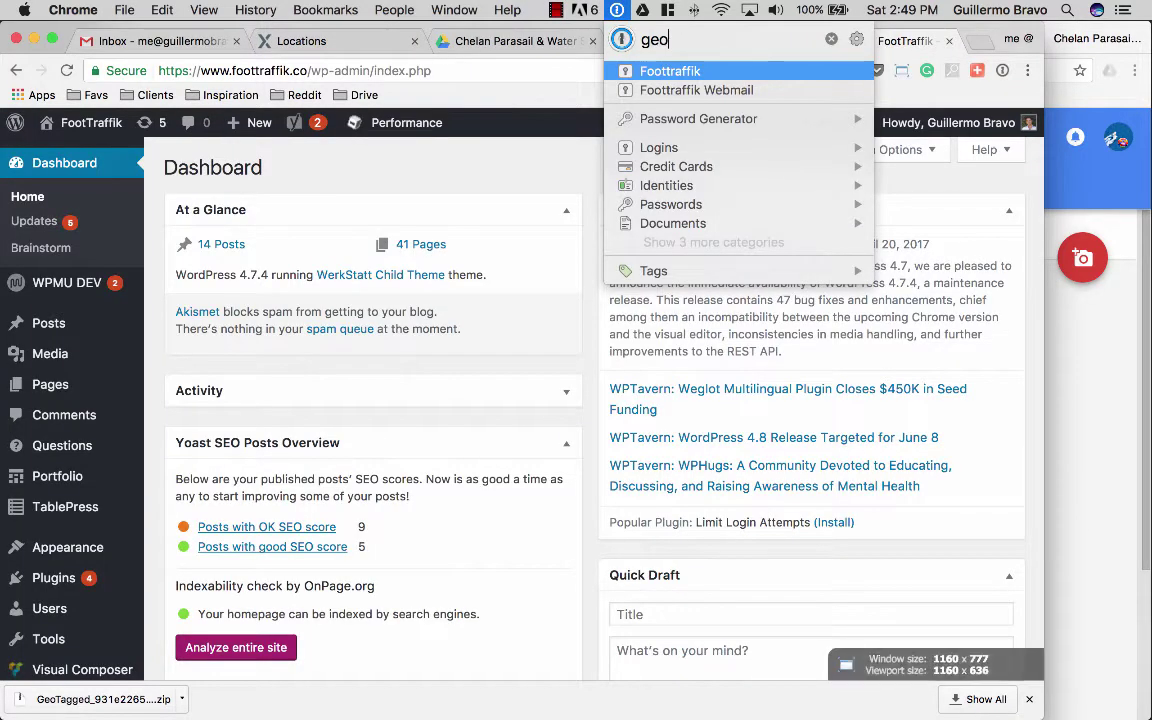
pyautogui.click(690, 83)
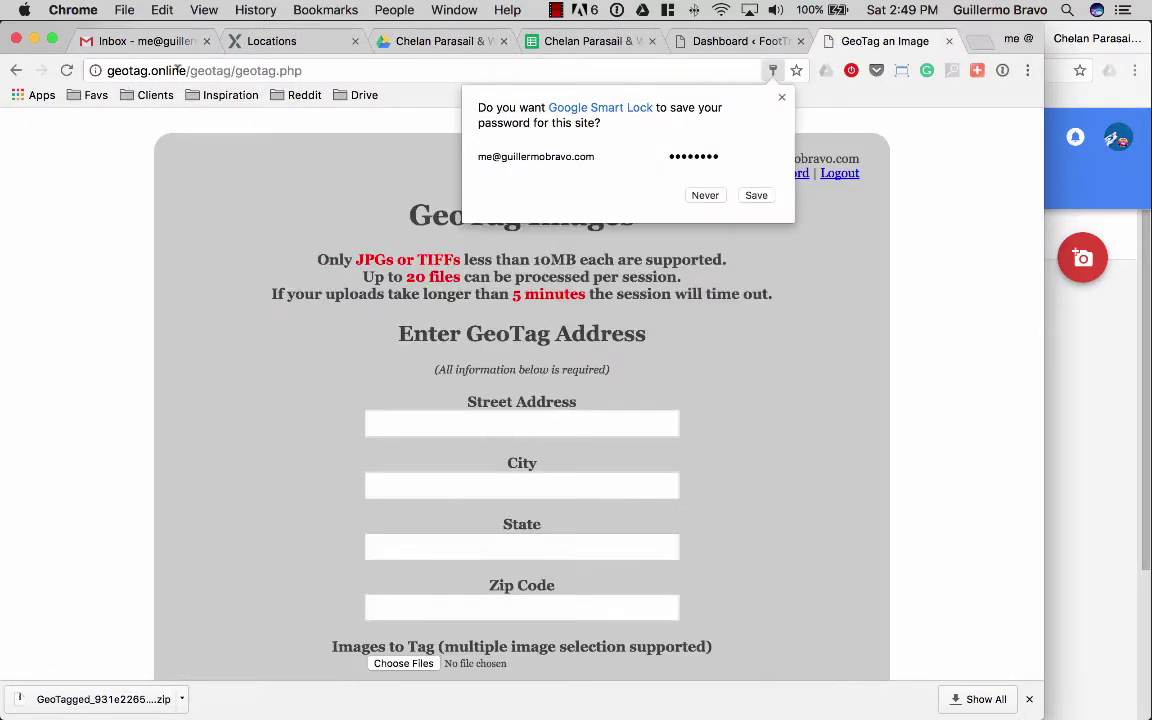
pyautogui.click(782, 97)
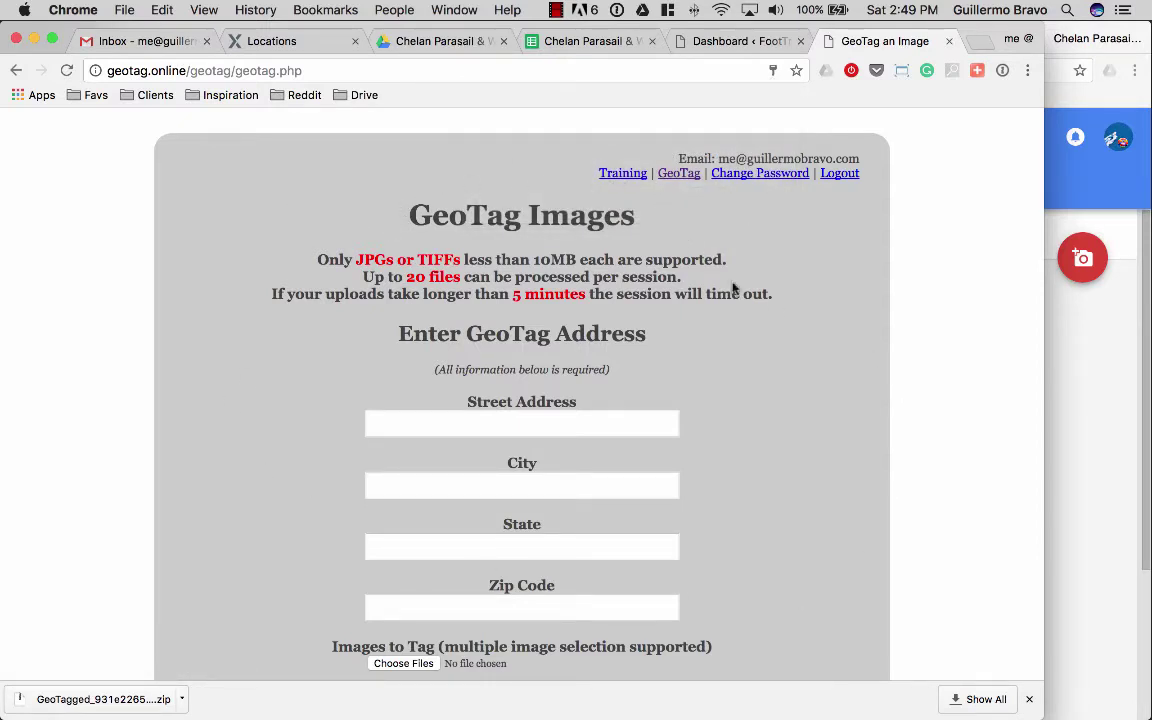
pyautogui.scroll(-3, 602, 381)
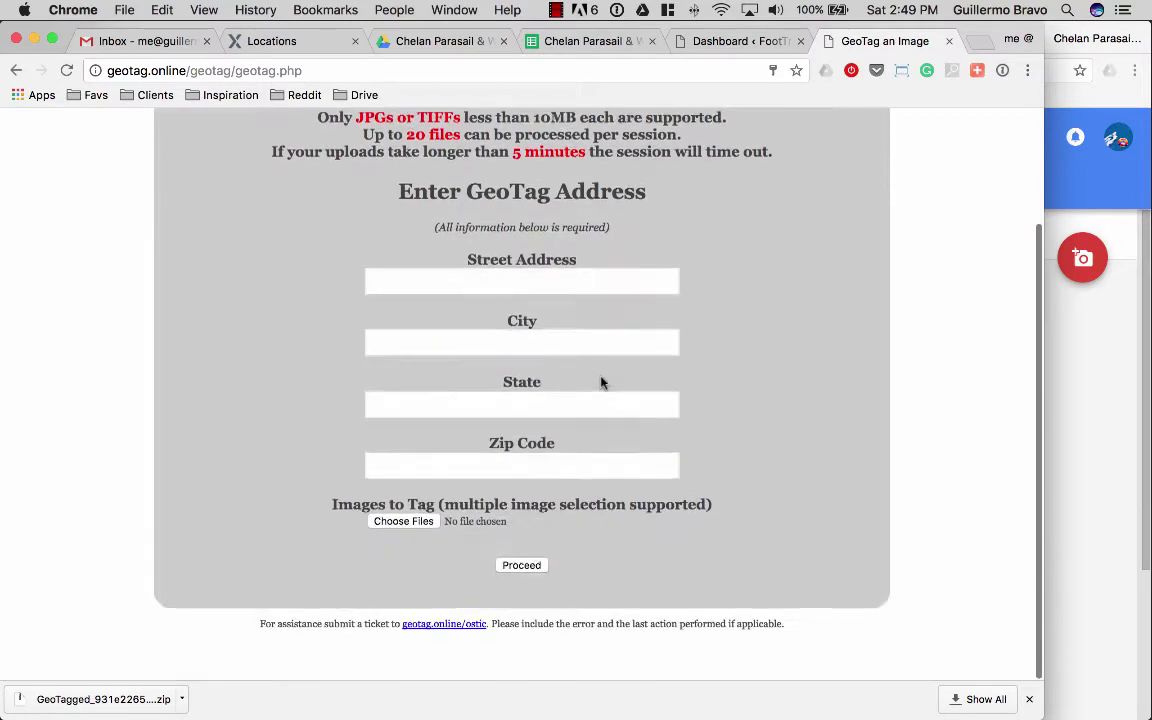
pyautogui.scroll(3, 604, 375)
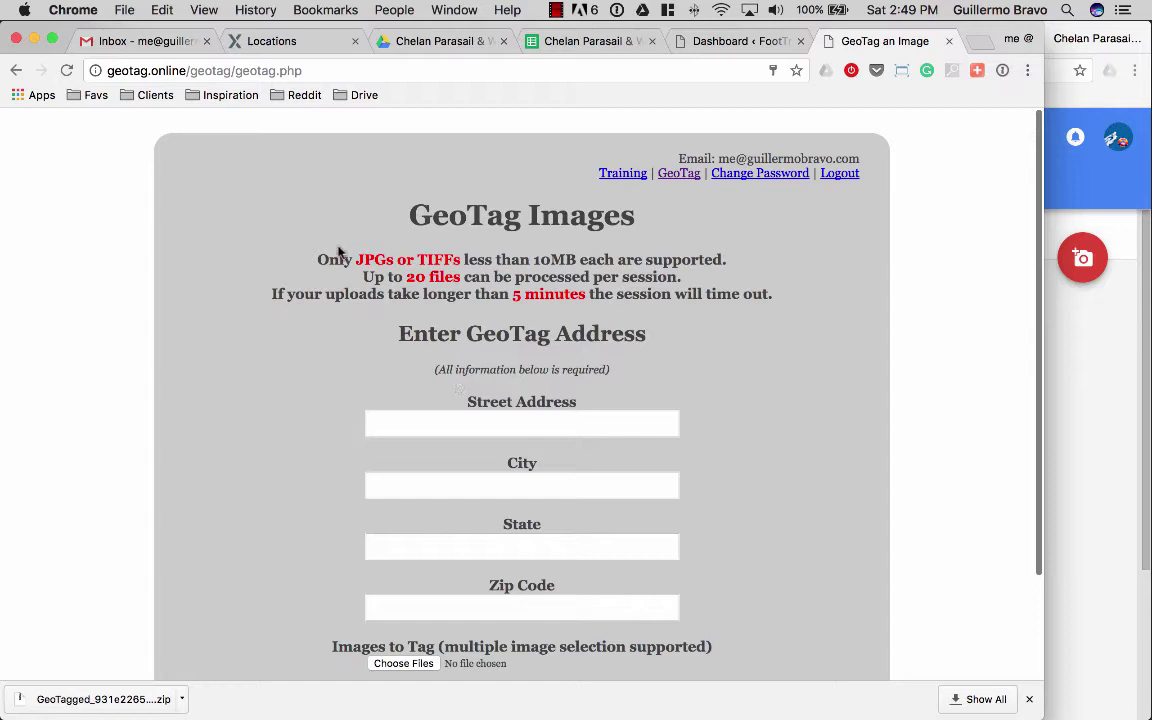
# Show the Chelan Parasail spreadsheet's NAP sheet with the street address in cell B6 selected
pyautogui.click(609, 43)
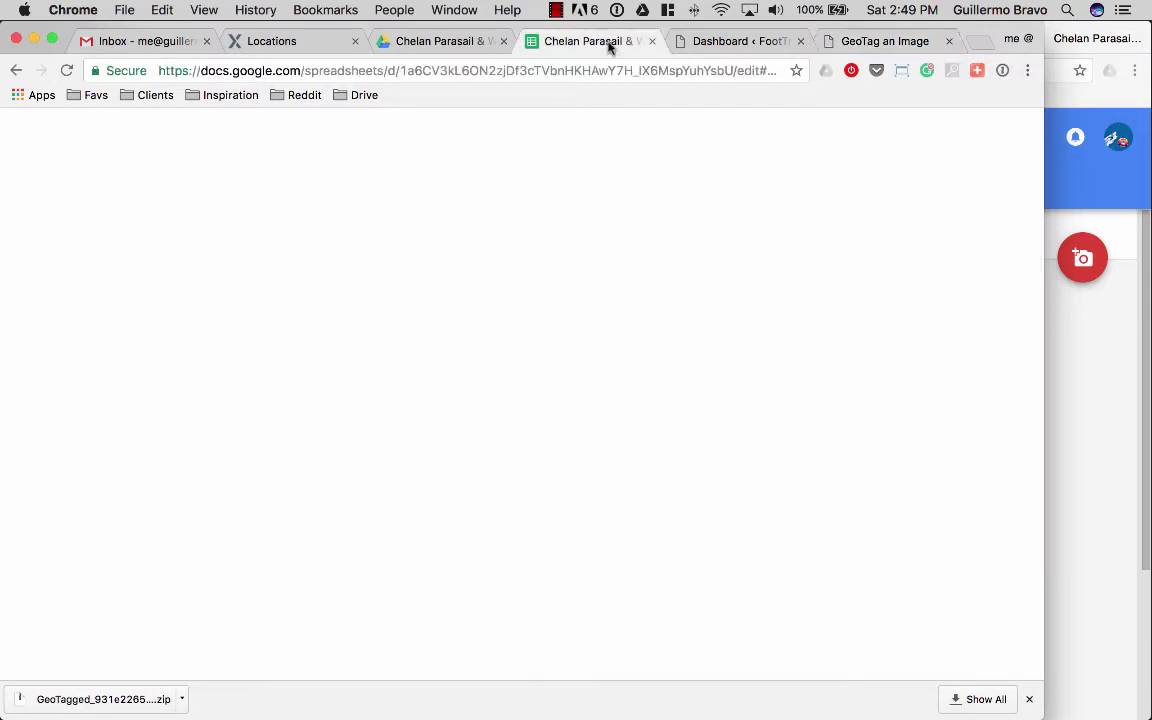
pyautogui.click(326, 362)
pyautogui.press('Escape')
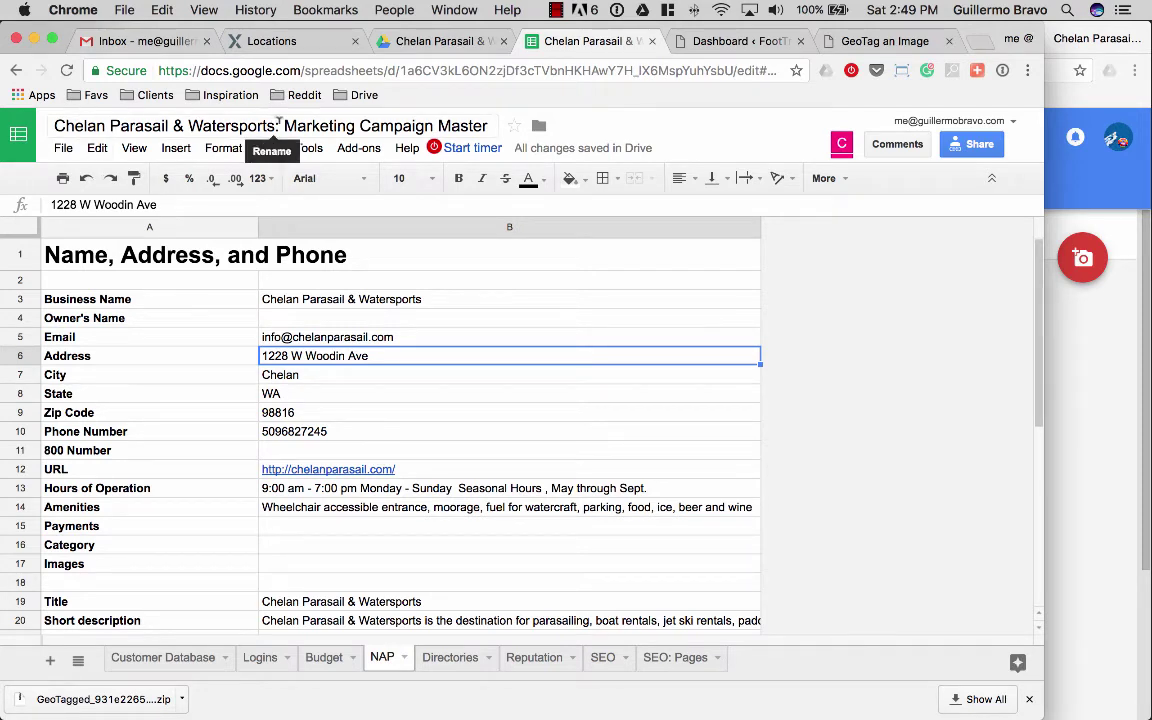
pyautogui.click(848, 41)
pyautogui.click(430, 422)
pyautogui.write('1')
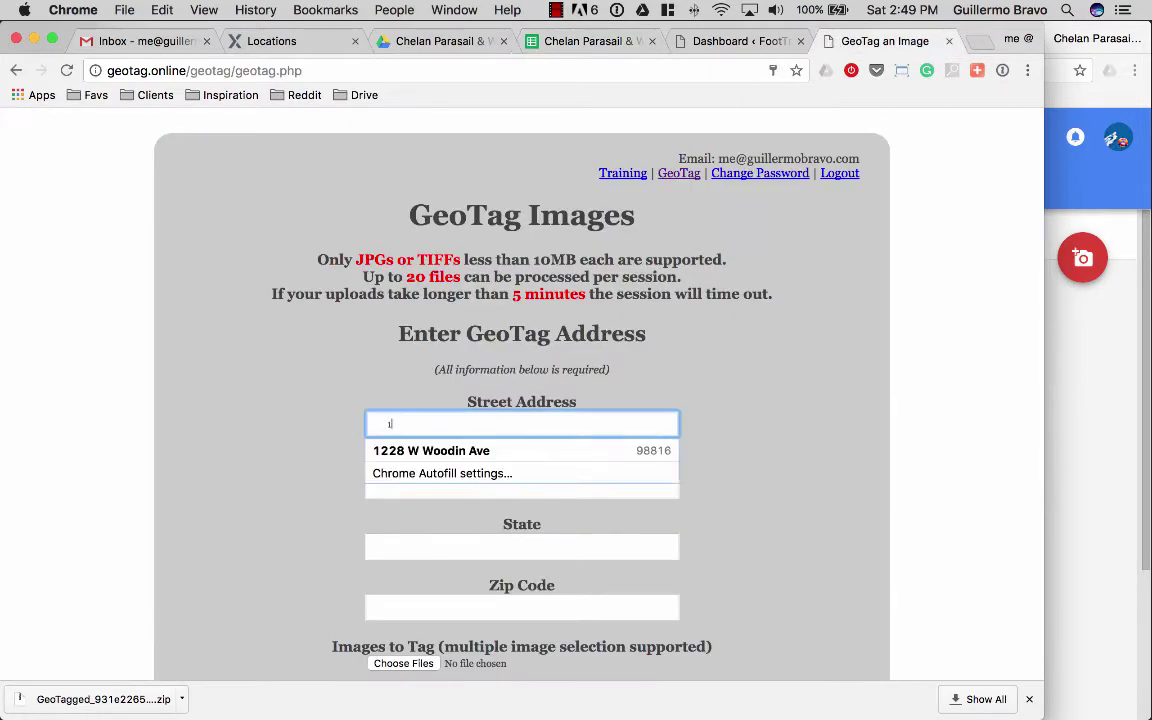
pyautogui.click(410, 450)
pyautogui.scroll(-3, 503, 370)
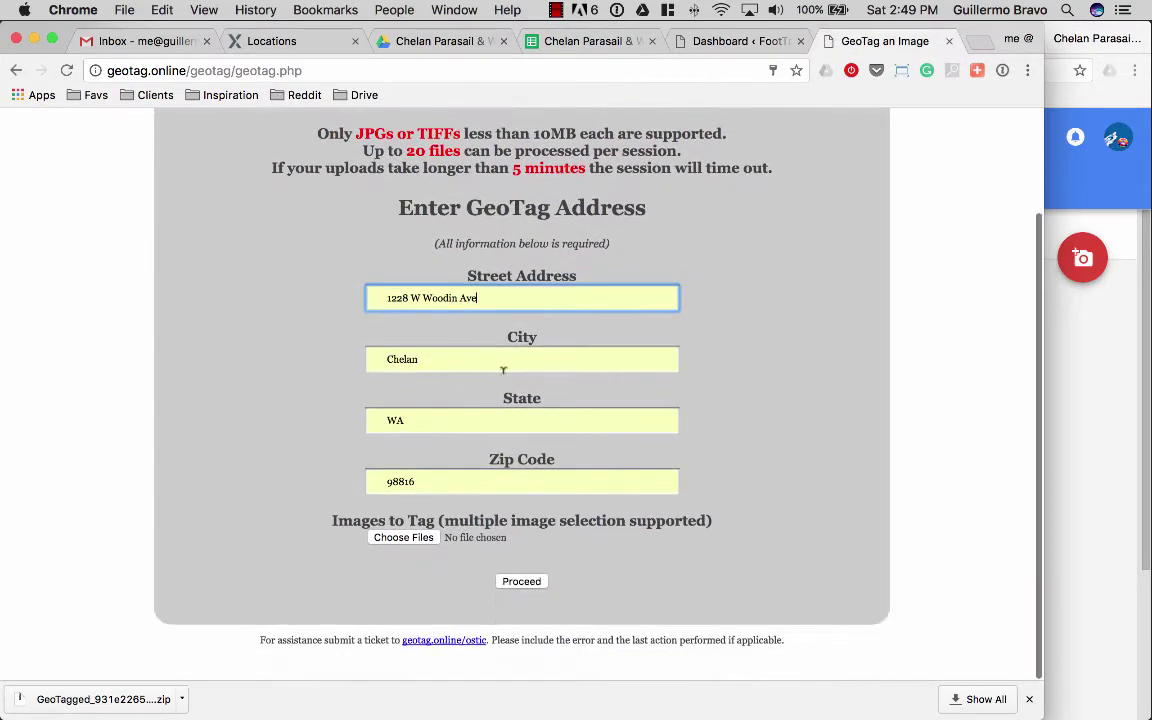
pyautogui.click(505, 287)
pyautogui.click(394, 366)
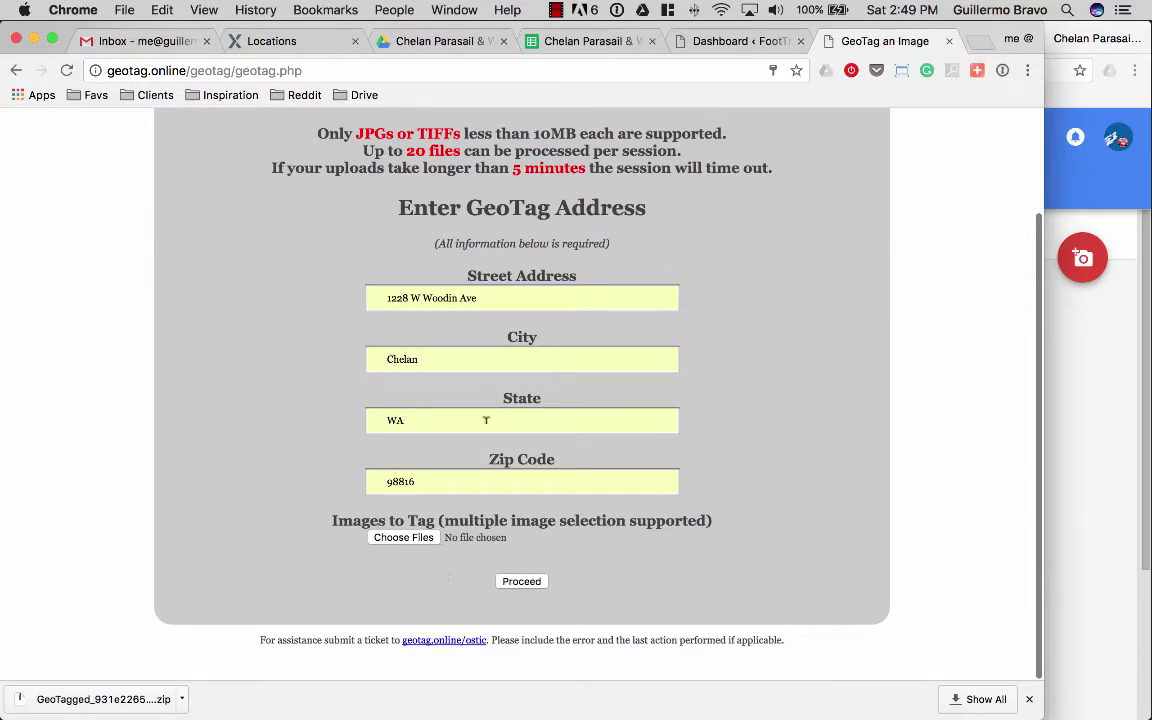
# Confirm in Finder that _DSC3106.jpg is the last photo in the geo-tagged folder
pyautogui.press('super+Tab')
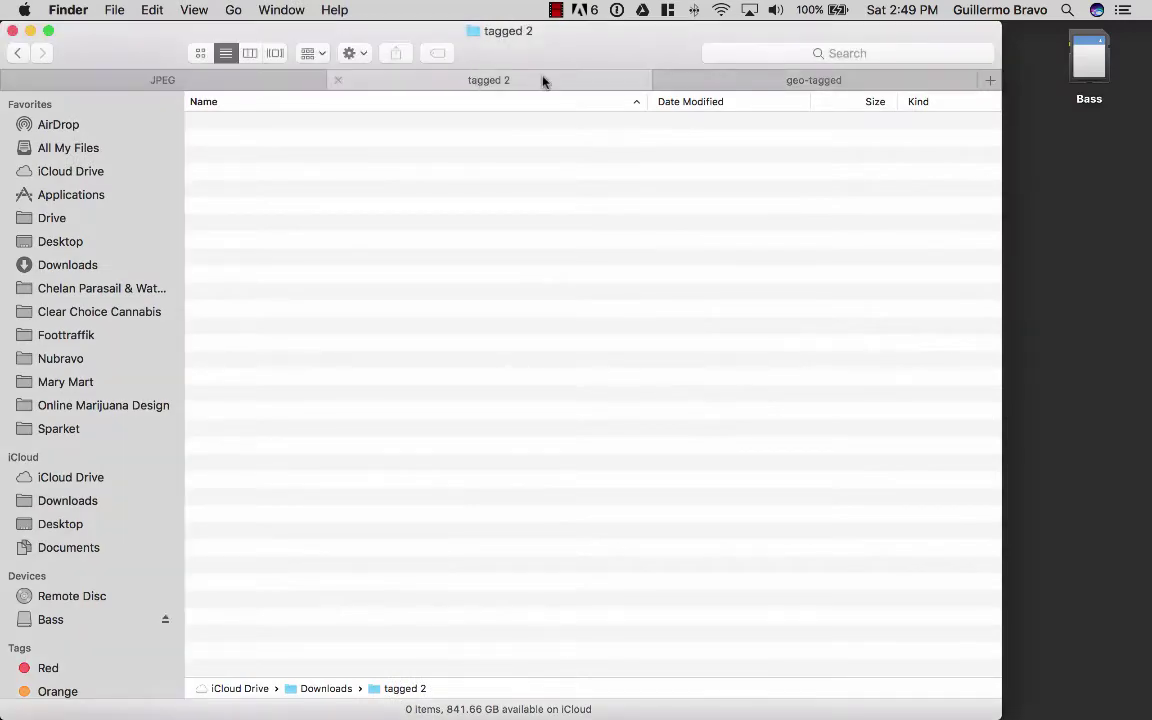
pyautogui.click(818, 85)
pyautogui.scroll(-5, 303, 535)
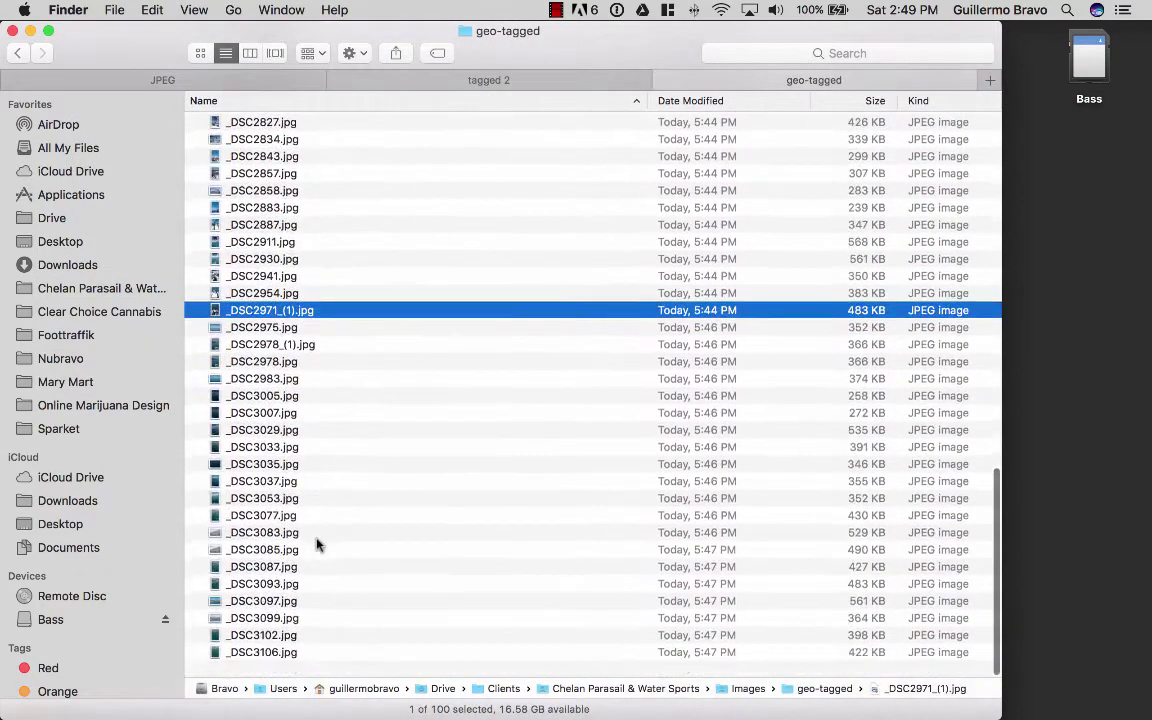
pyautogui.hotkey('alt', 'Down')
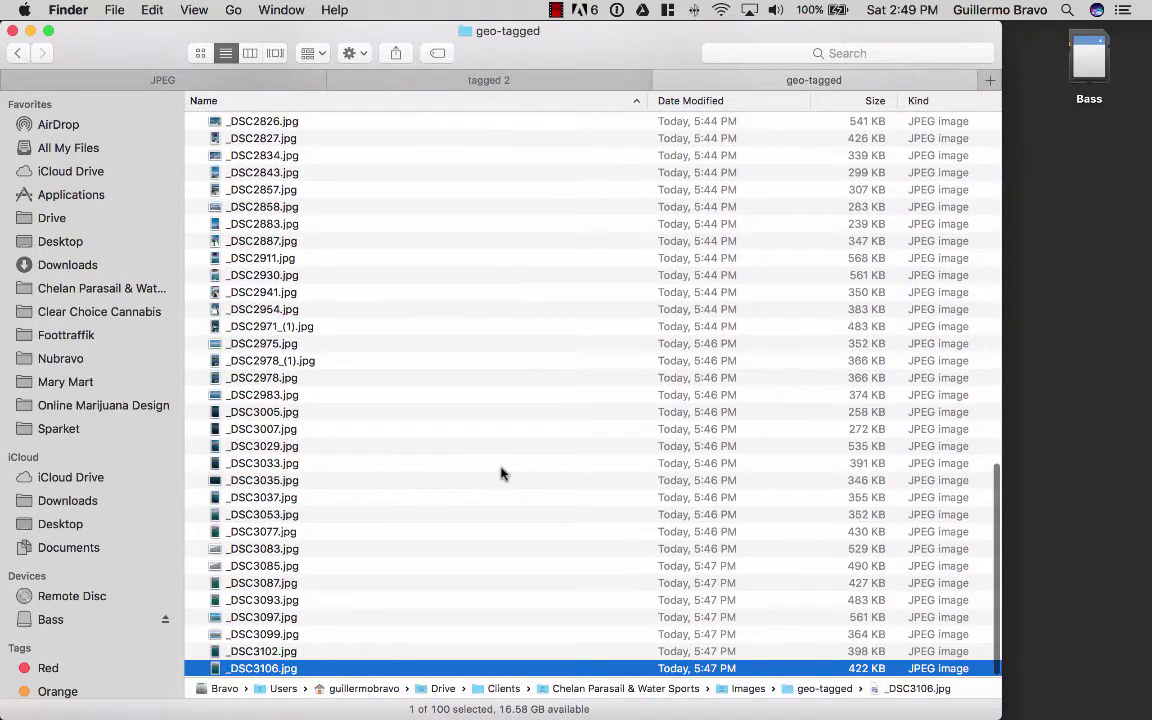
pyautogui.press('super+Tab')
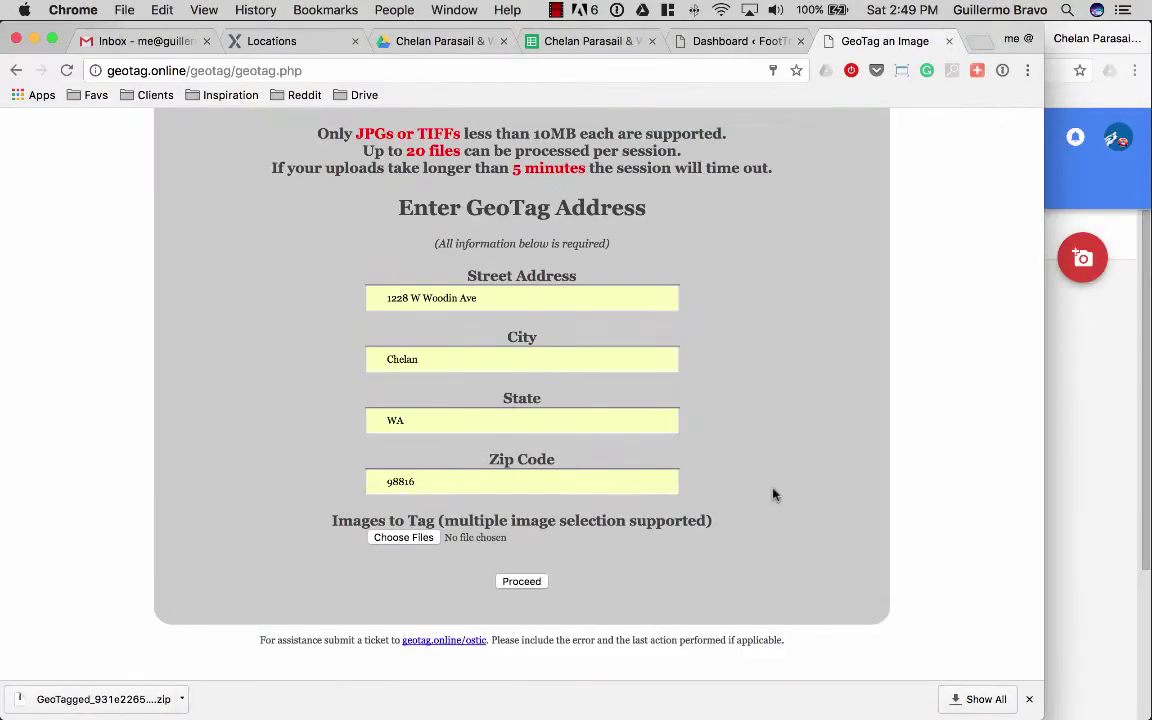
pyautogui.scroll(1, 765, 524)
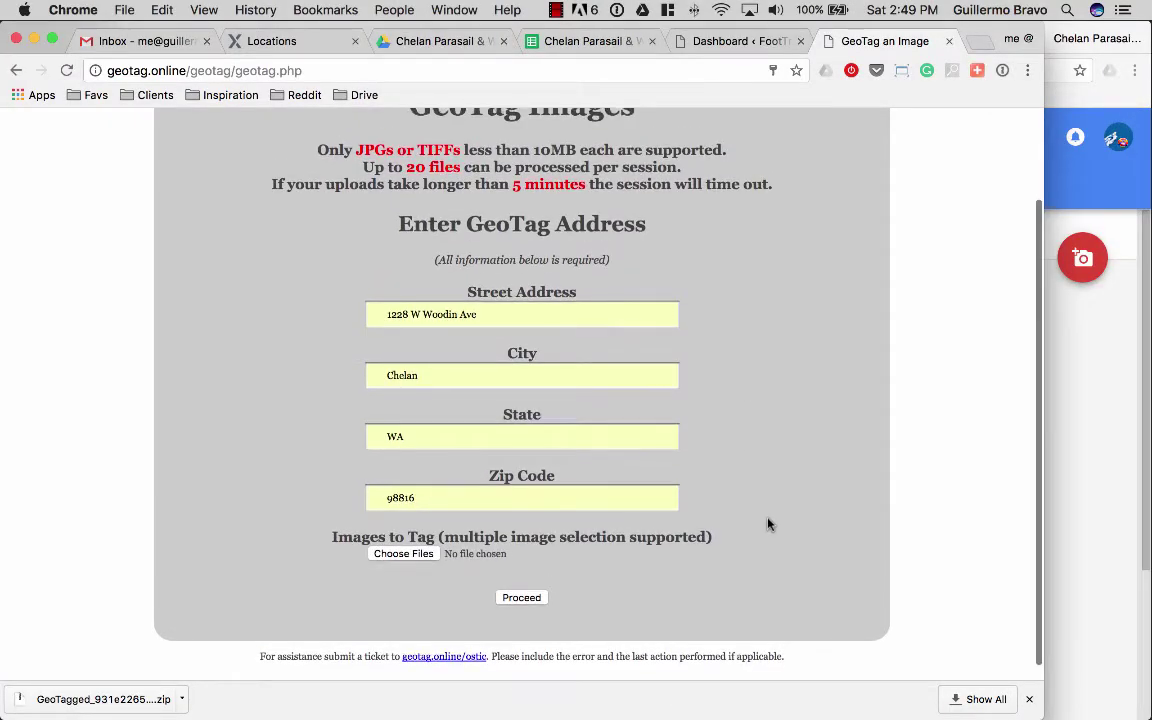
pyautogui.scroll(2, 765, 524)
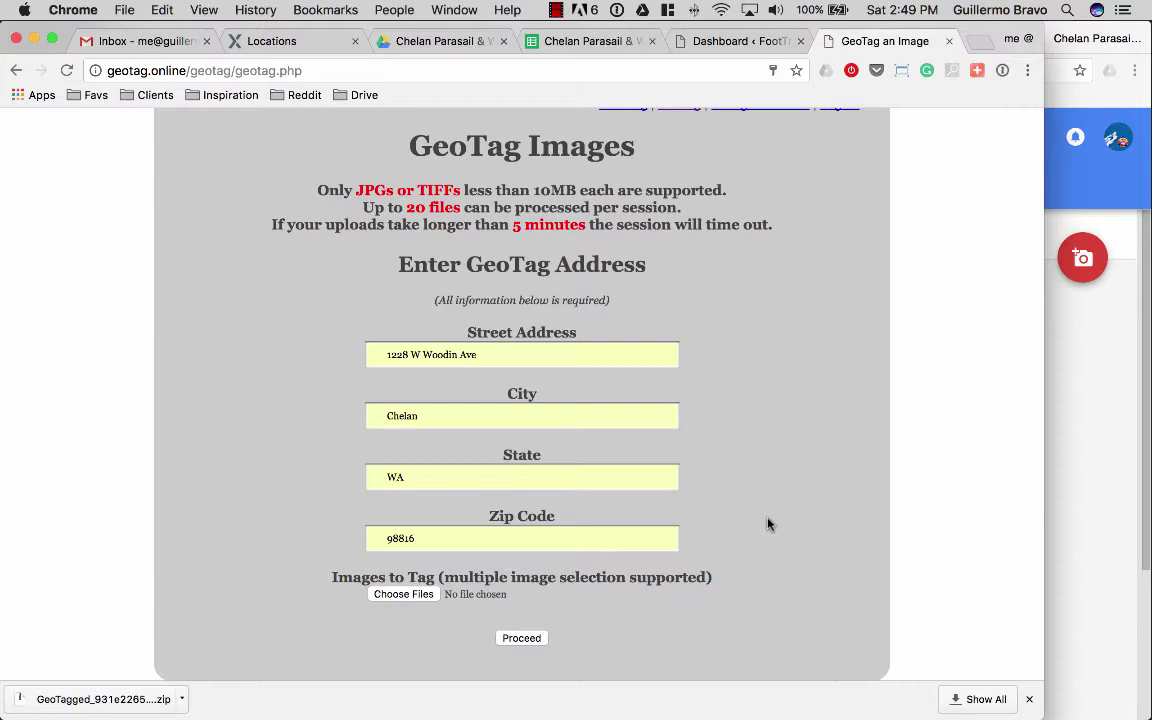
pyautogui.hotkey('ctrl', 'Right')
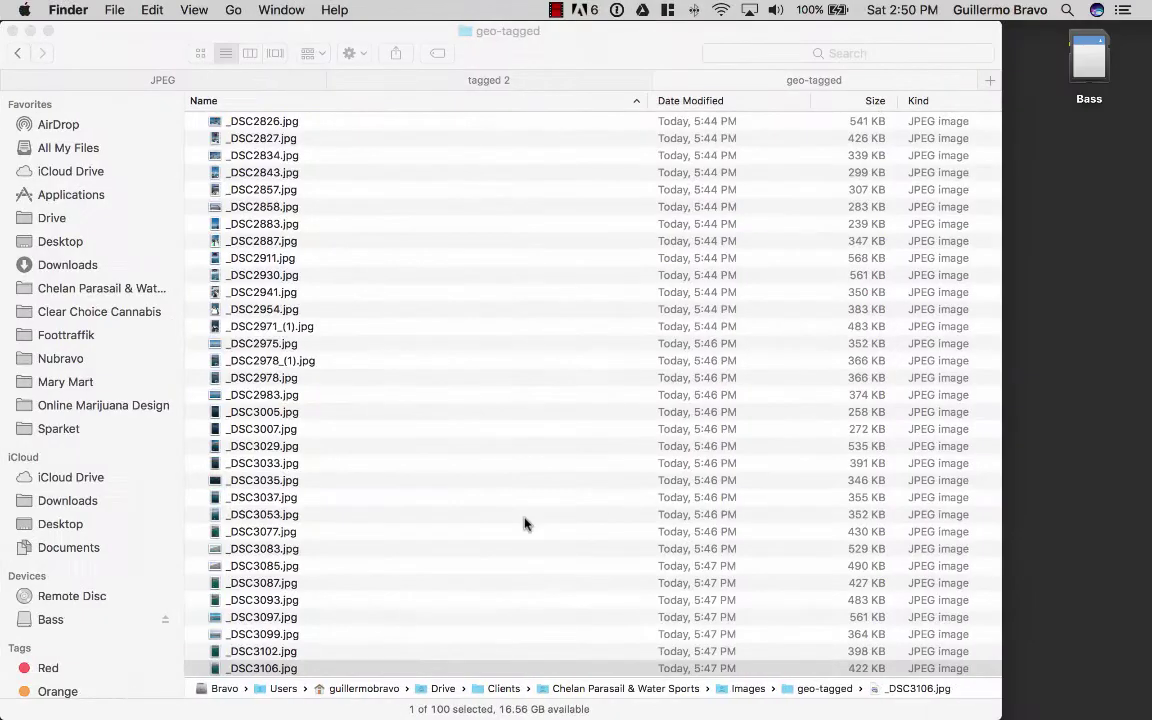
pyautogui.click(286, 668)
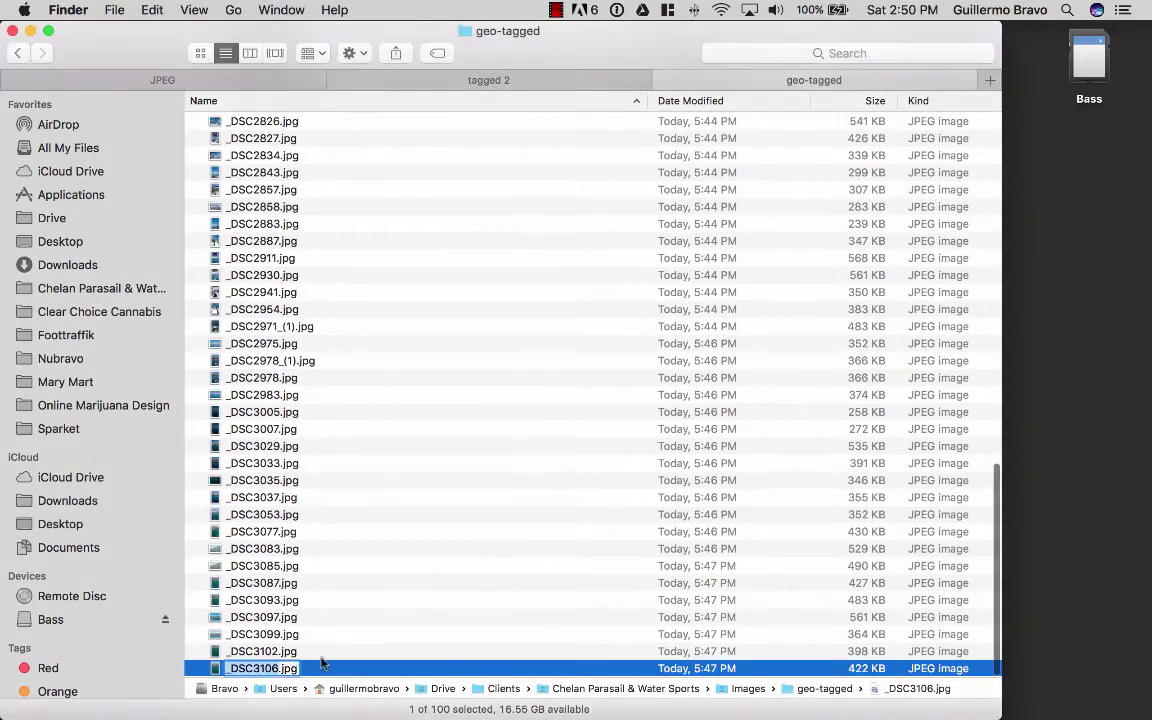
pyautogui.hotkey('ctrl', 'Left')
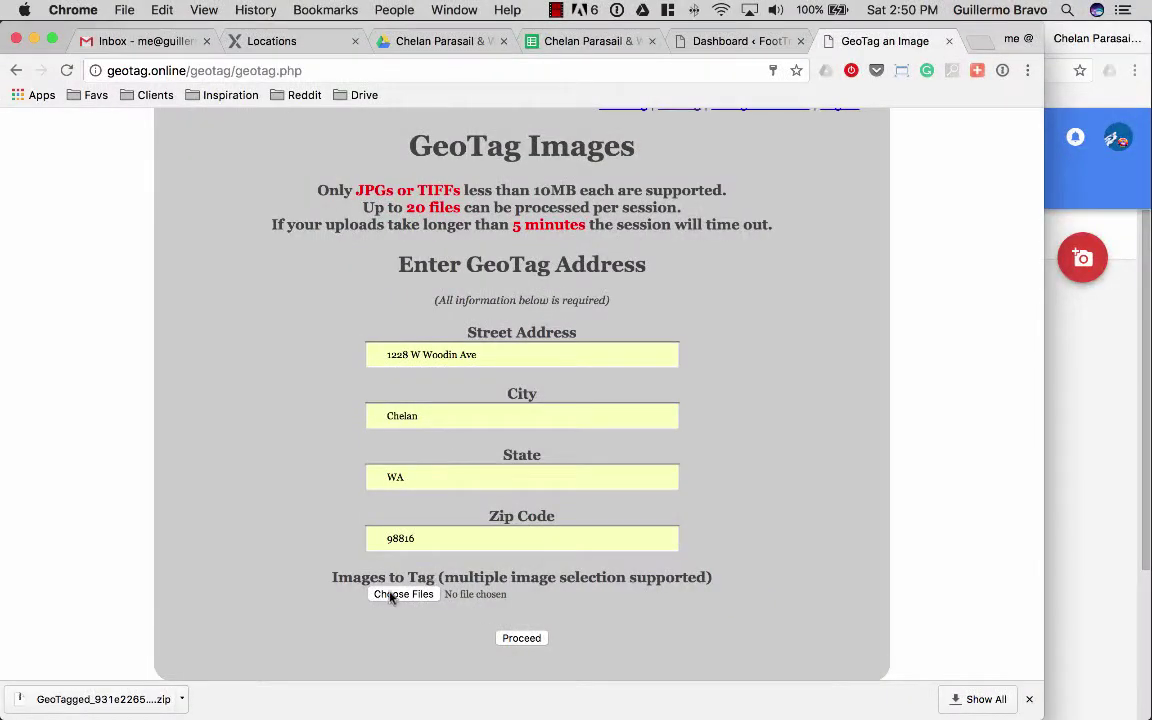
# Choose the next 20 JPGs, from _DSC3107.jpg onward, as the images to tag
pyautogui.click(391, 596)
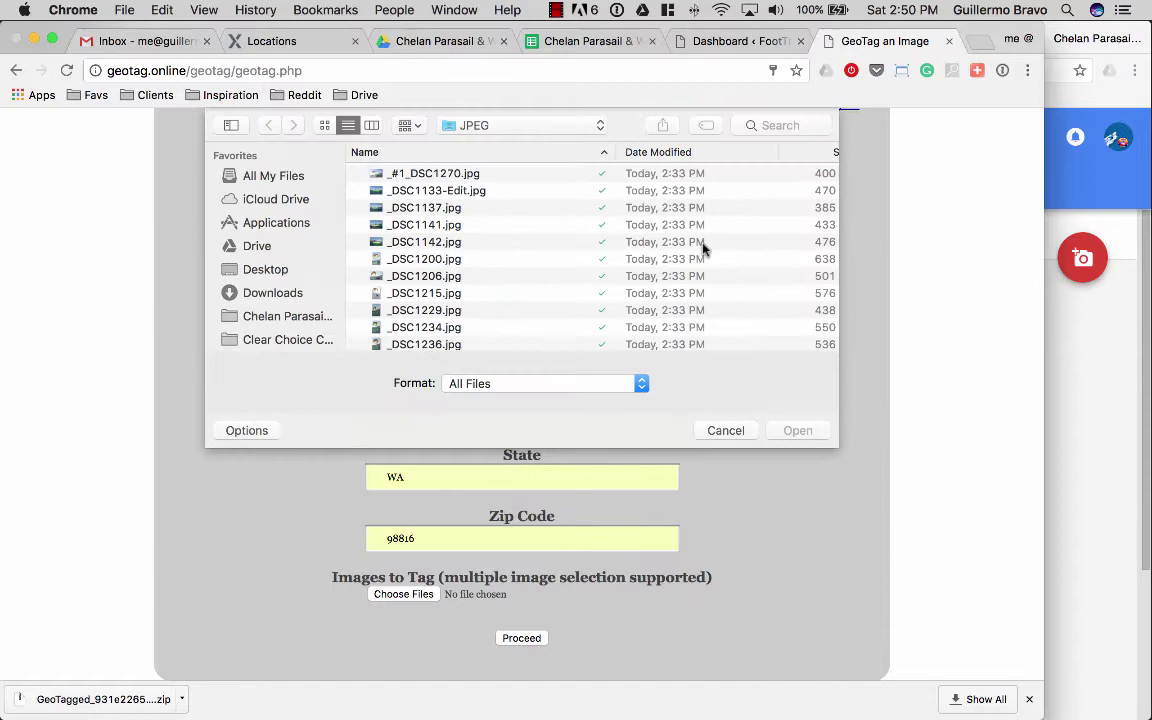
pyautogui.scroll(-3, 729, 237)
pyautogui.moveTo(831, 182); pyautogui.dragTo(830, 260)
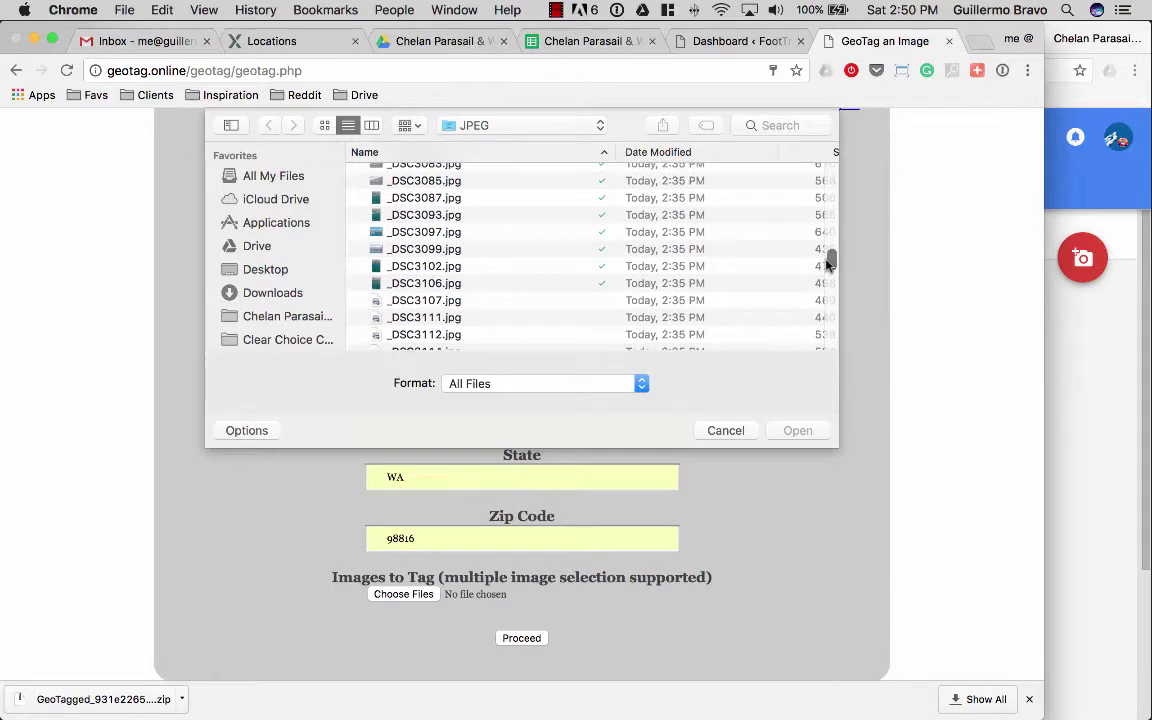
pyautogui.click(437, 283)
pyautogui.click(442, 302)
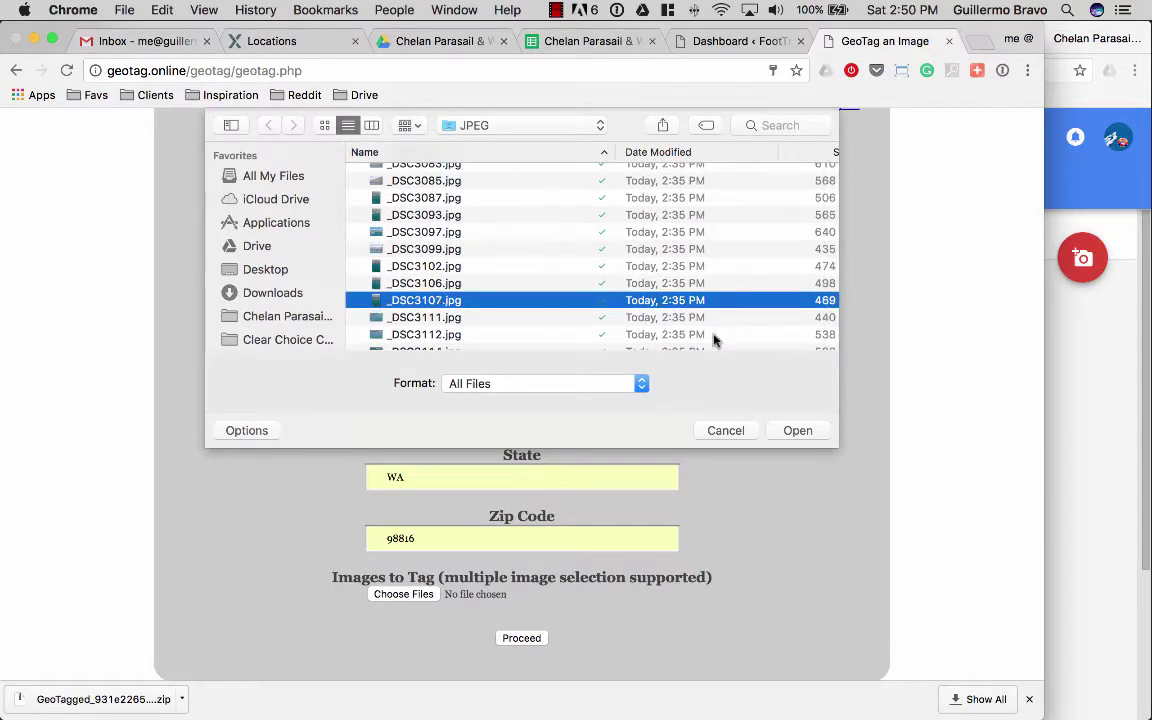
pyautogui.hotkey('shift', 'Down')
pyautogui.hotkey('shift', 'Down')
pyautogui.hotkey('shift', 'Down')
pyautogui.hotkey('shift', 'Down')
pyautogui.hotkey('shift', 'Down')
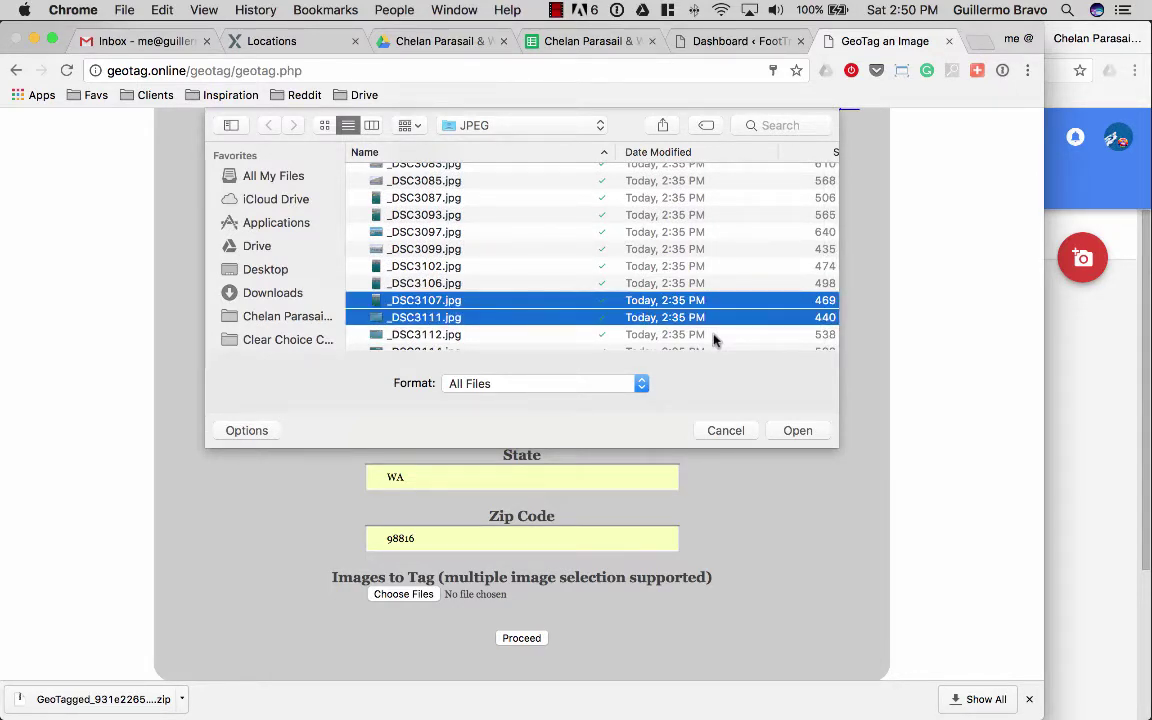
pyautogui.hotkey('shift', 'Down')
pyautogui.hotkey('shift', 'Down')
pyautogui.hotkey('shift', 'Down')
pyautogui.hotkey('shift', 'Down')
pyautogui.hotkey('shift', 'Down')
pyautogui.hotkey('shift', 'Down')
pyautogui.hotkey('shift', 'Down')
pyautogui.hotkey('shift', 'Down')
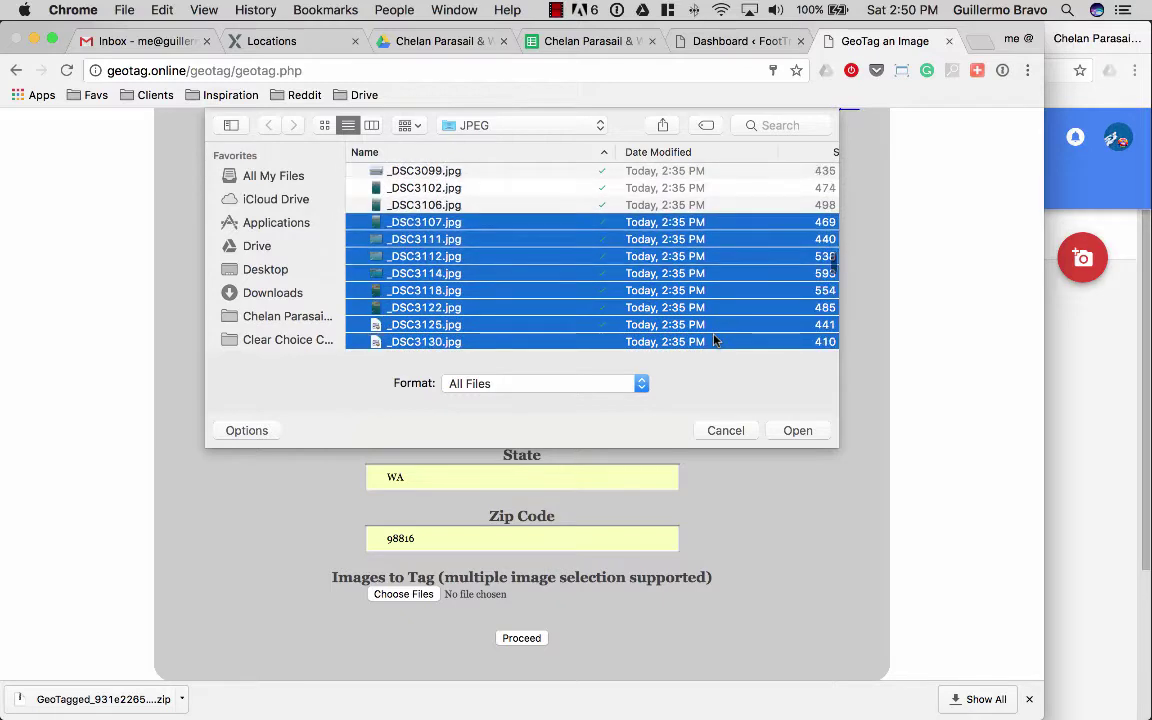
pyautogui.hotkey('shift', 'Down')
pyautogui.hotkey('shift', 'Down')
pyautogui.hotkey('shift', 'Down')
pyautogui.hotkey('shift', 'Down')
pyautogui.hotkey('shift', 'Down')
pyautogui.hotkey('shift', 'Down')
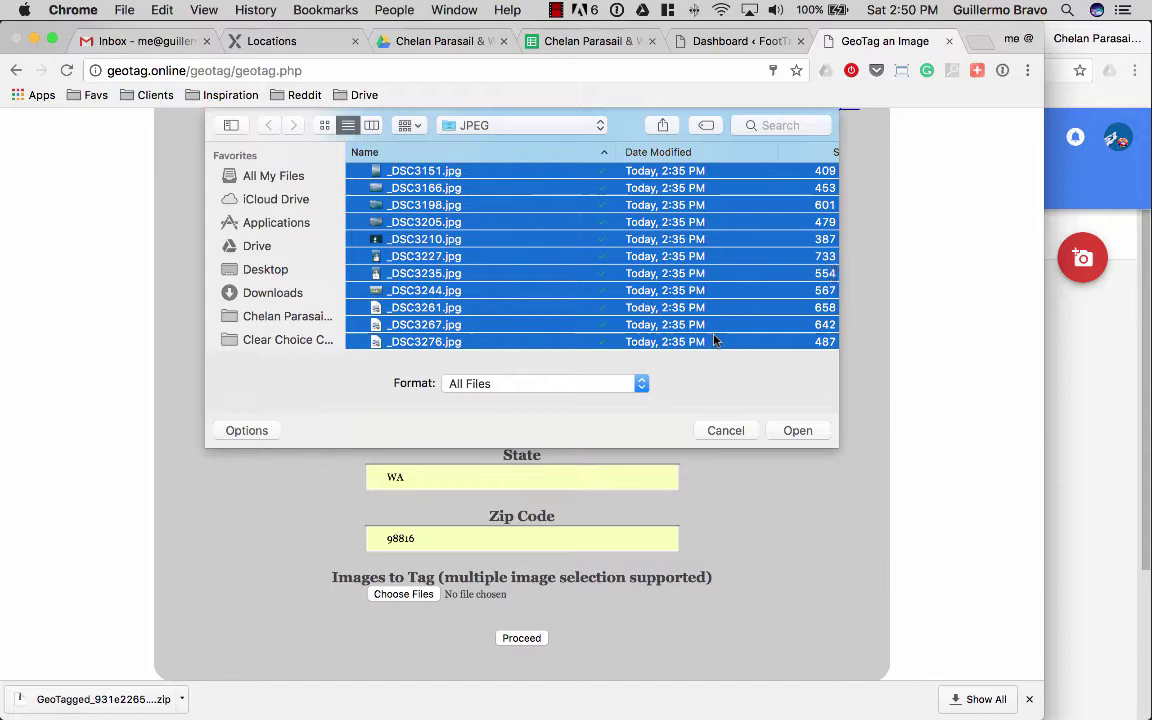
pyautogui.press('Return')
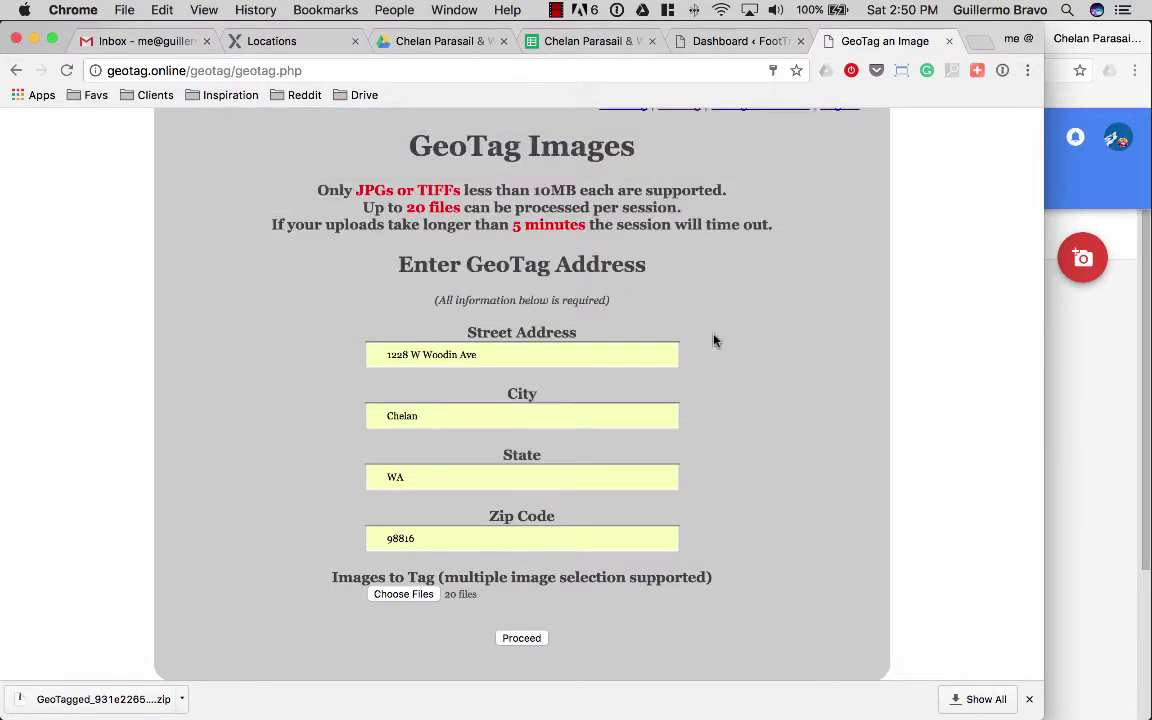
pyautogui.scroll(-1, 594, 506)
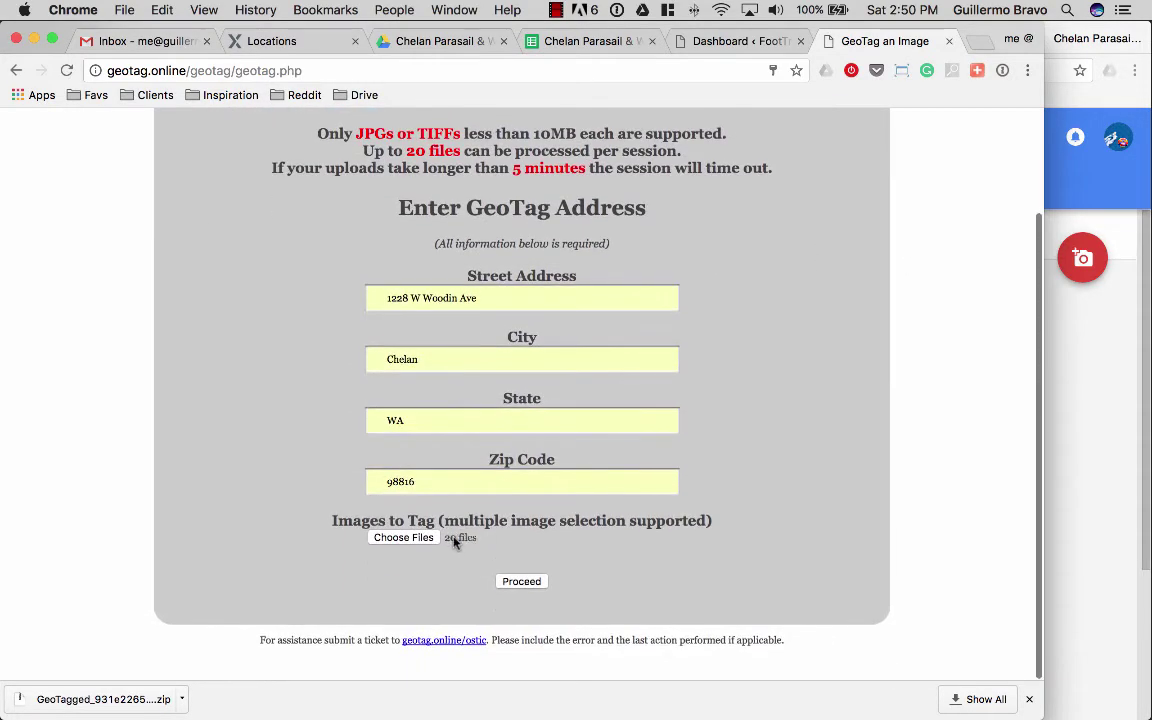
# Proceed with uploading the 20 photos and dismiss Chrome's download bar while they're tagged
pyautogui.click(521, 582)
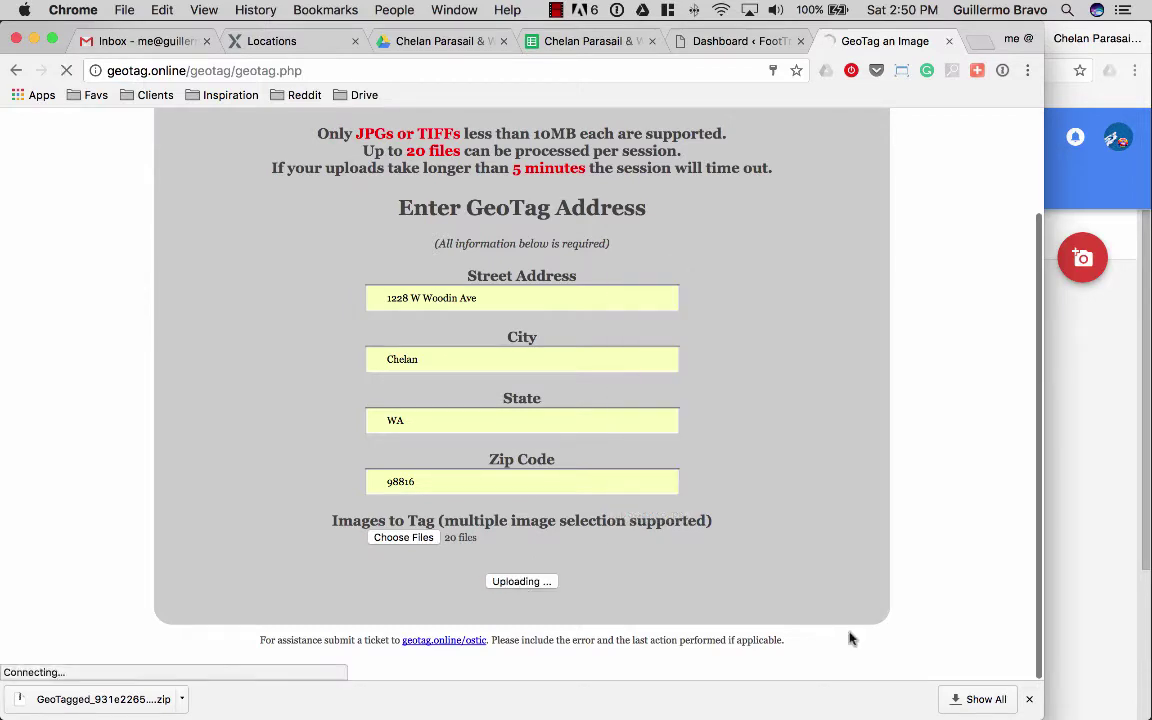
pyautogui.click(1029, 700)
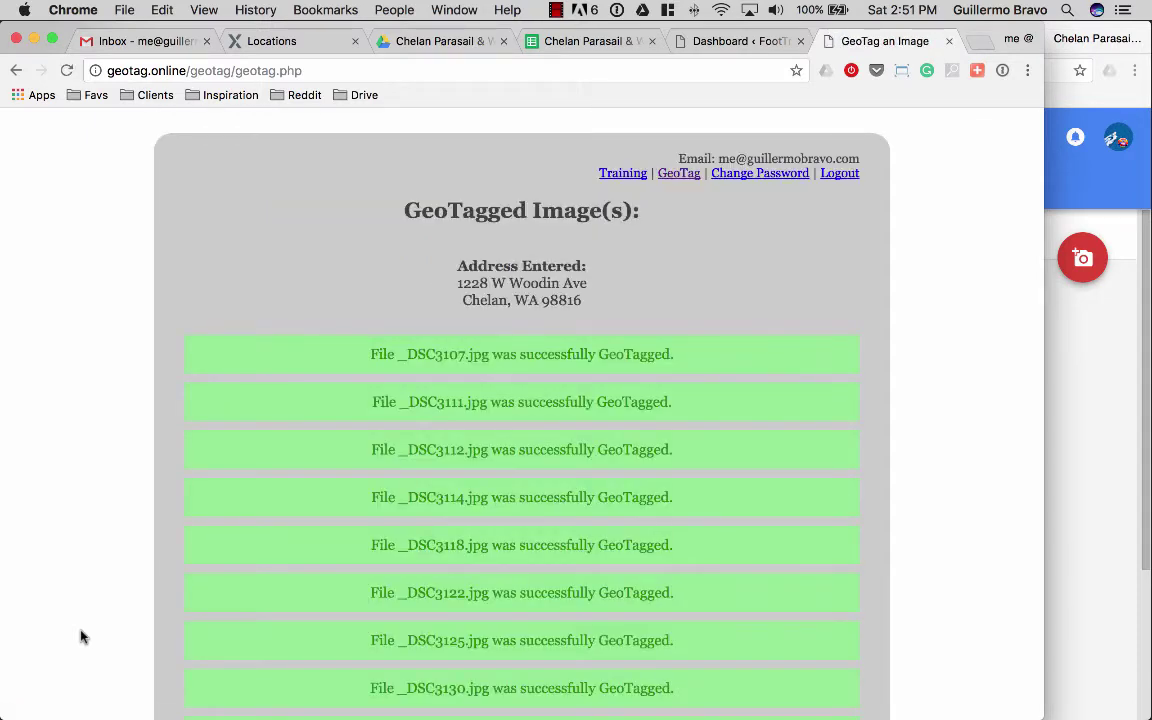
pyautogui.press('super+Tab')
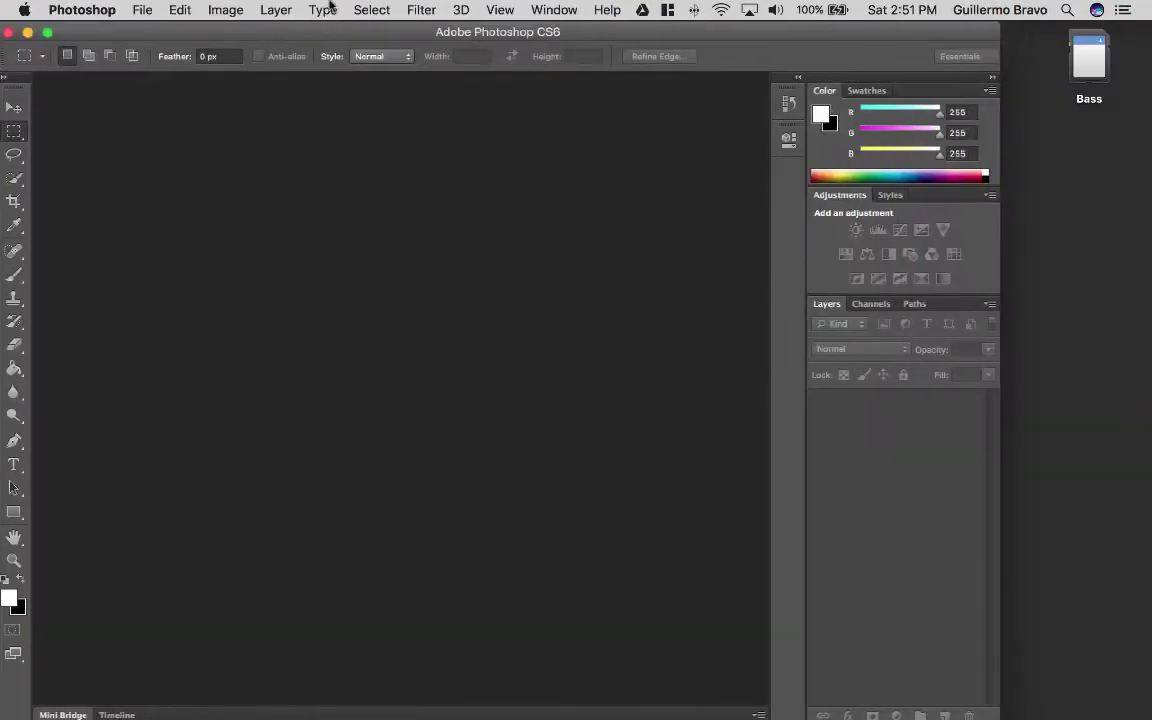
# Bring up Photoshop's Image Processor from File > Scripts and cancel it without running
pyautogui.click(143, 10)
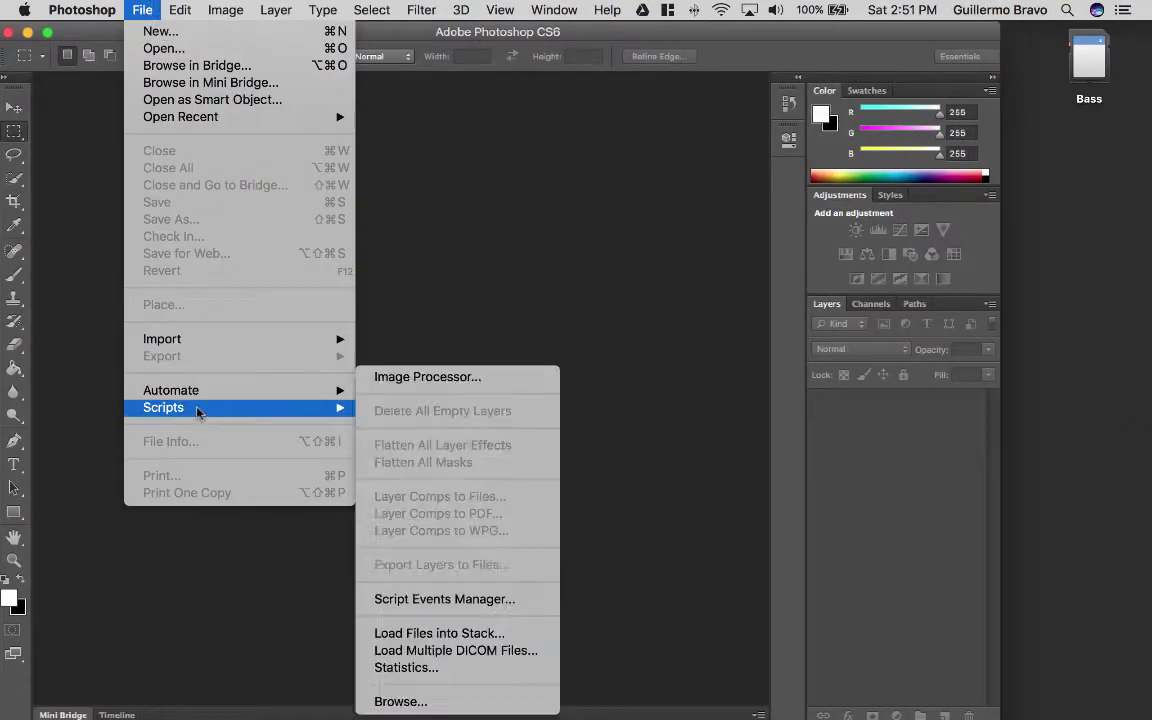
pyautogui.moveTo(208, 397)
pyautogui.moveTo(219, 419)
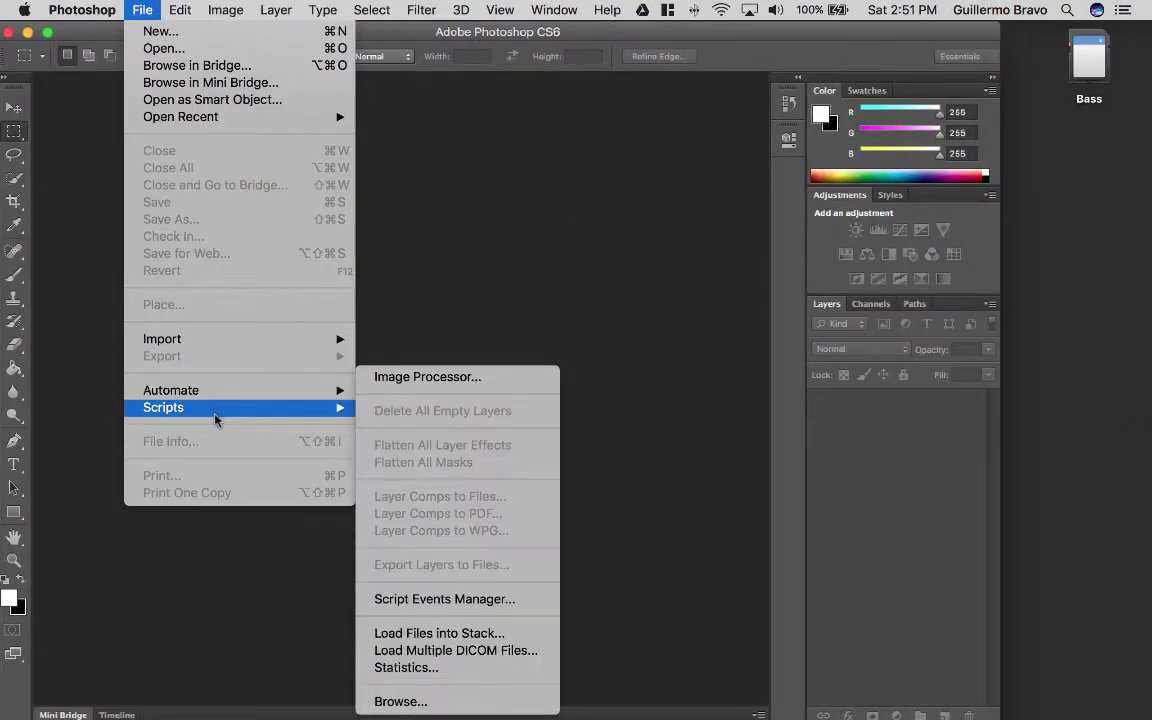
pyautogui.click(441, 381)
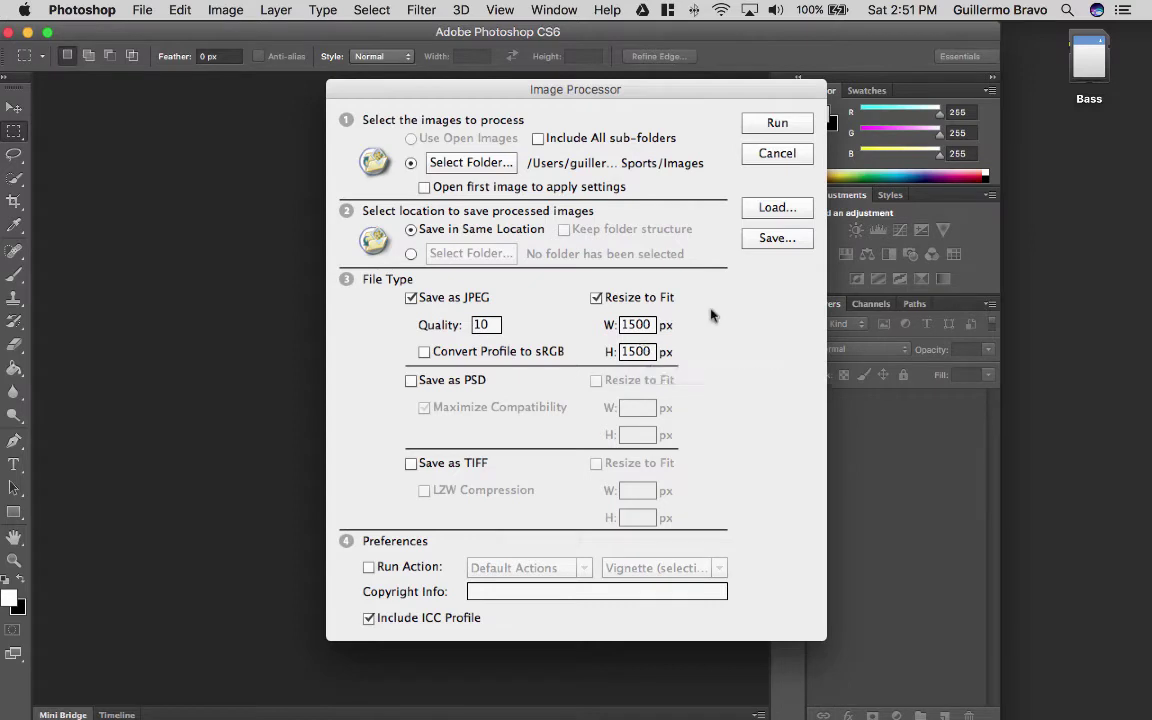
pyautogui.click(772, 154)
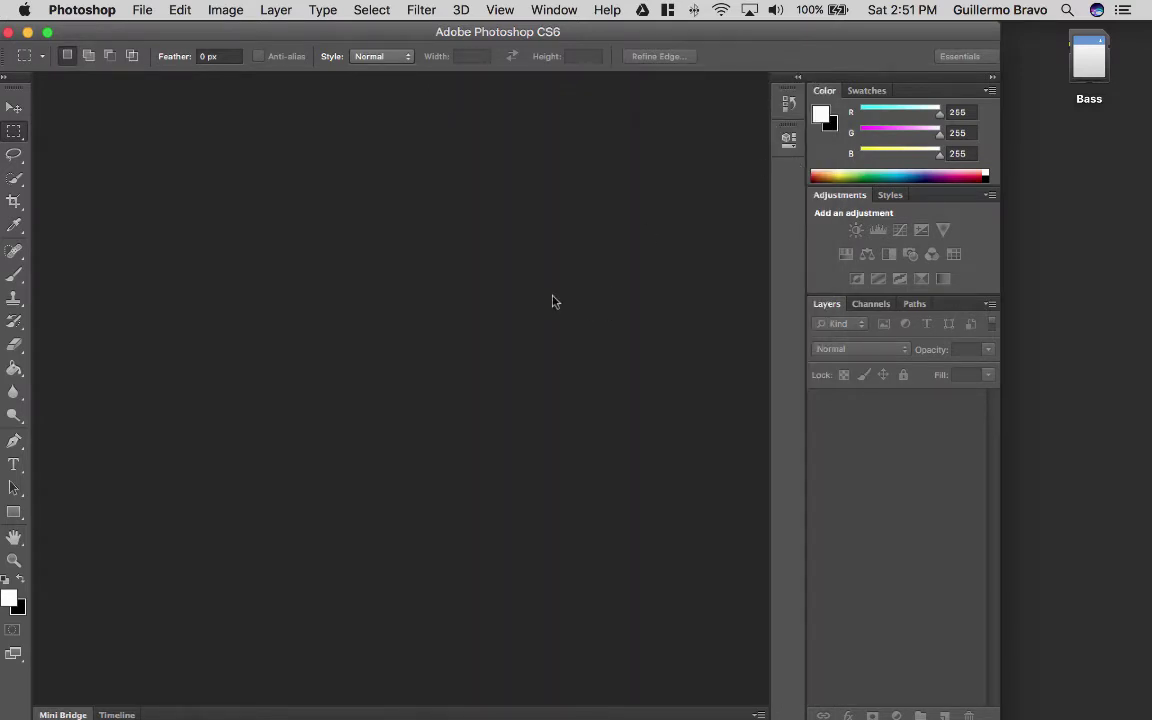
# Quit Photoshop and return to the GeoTag results page in Chrome
pyautogui.press('super+q')
pyautogui.press('super+Tab')
pyautogui.click(352, 365)
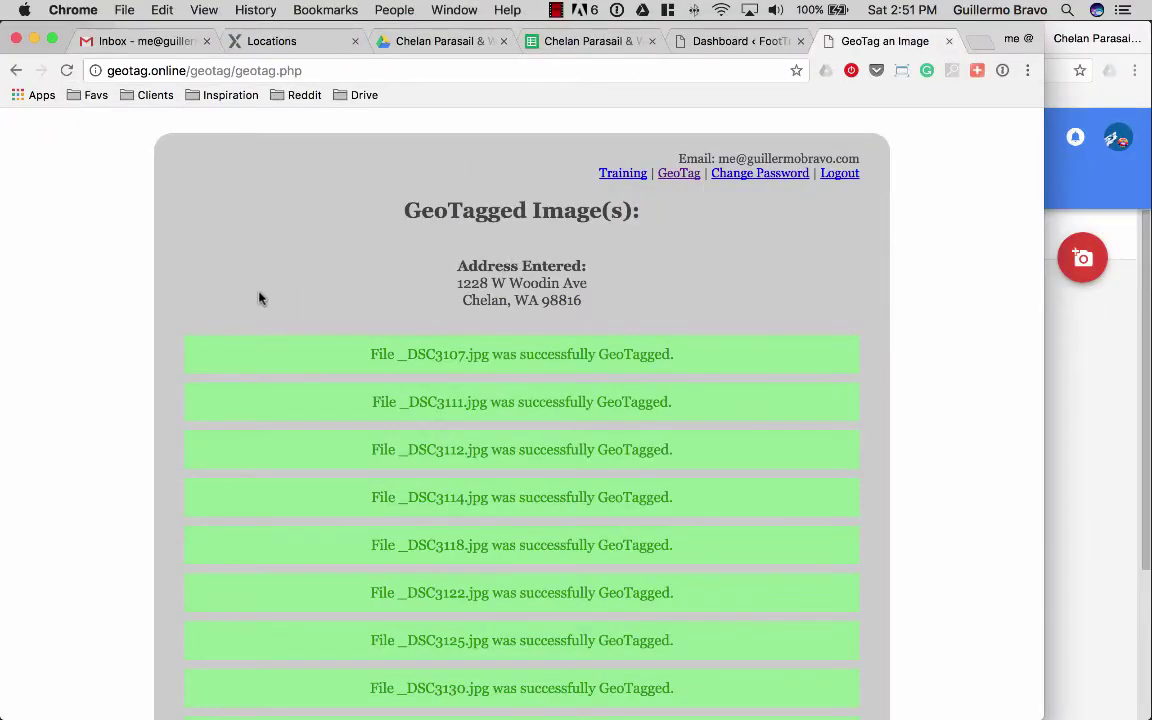
# Download the newly geotagged batch as a GeoTagged zip archive
pyautogui.scroll(-15, 259, 298)
pyautogui.scroll(15, 278, 252)
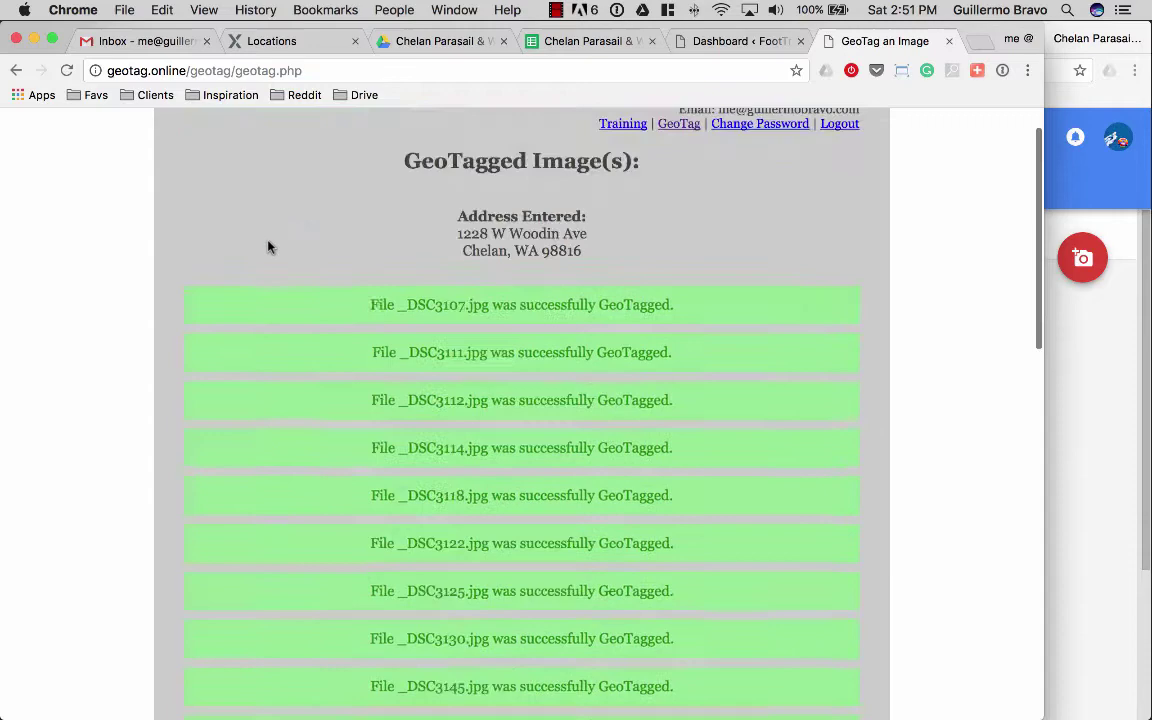
pyautogui.scroll(1, 268, 247)
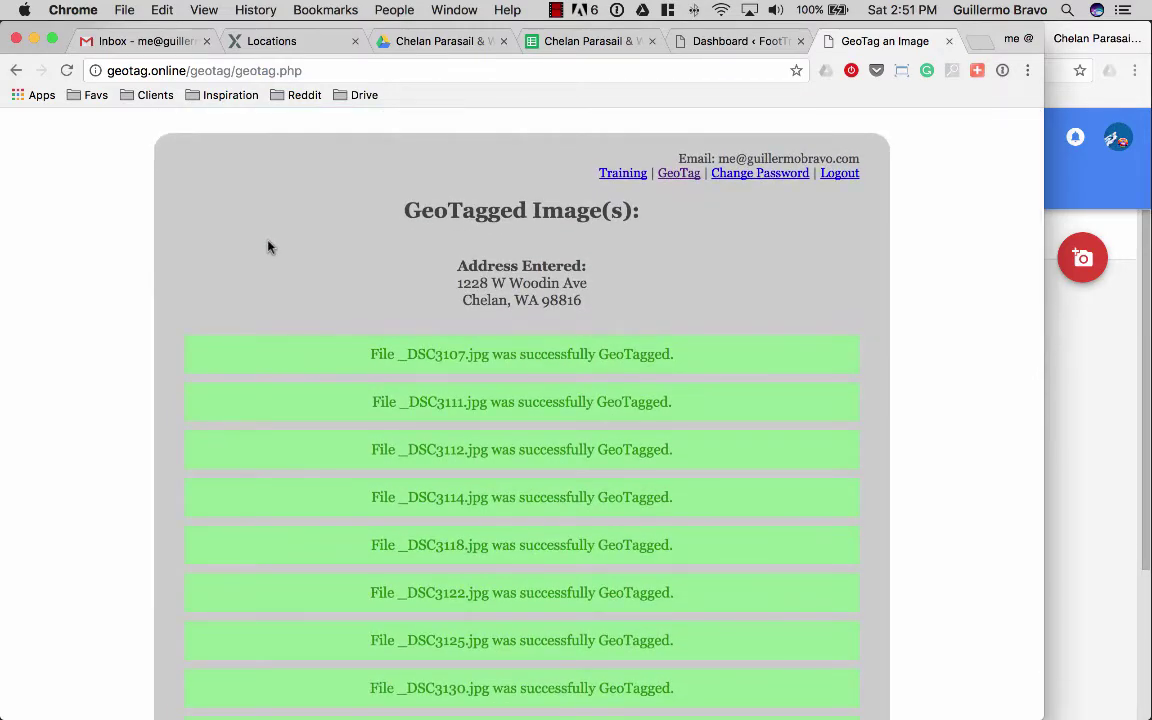
pyautogui.scroll(-8, 289, 279)
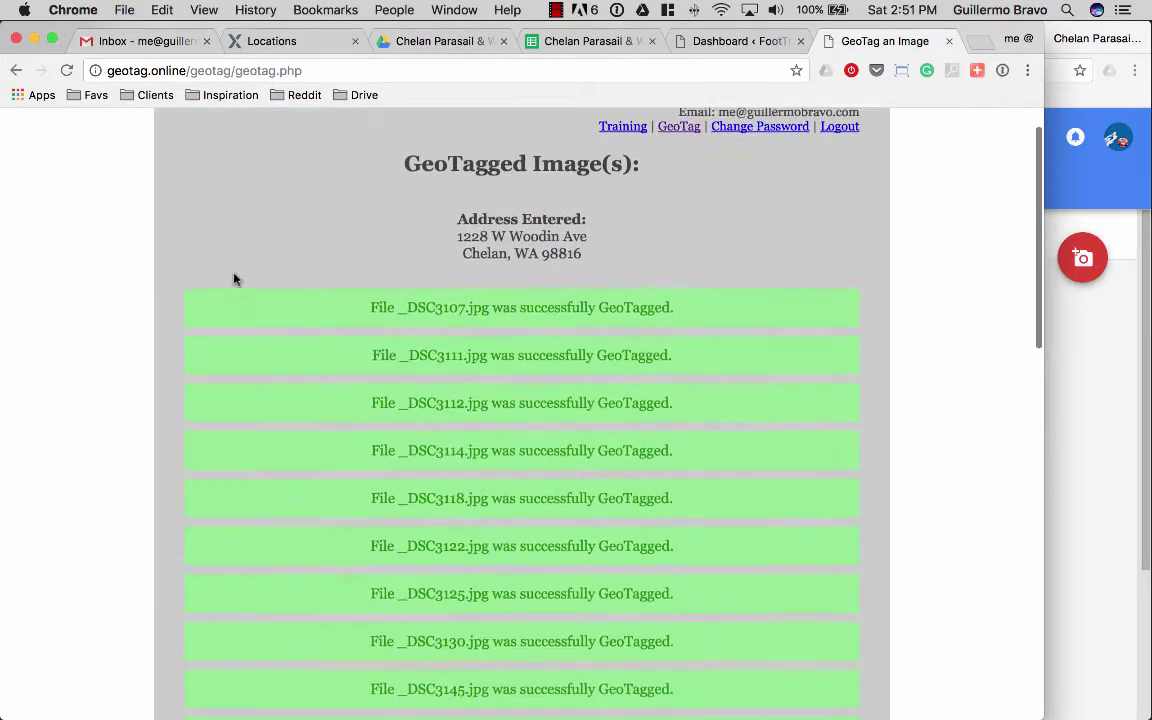
pyautogui.scroll(-3, 152, 280)
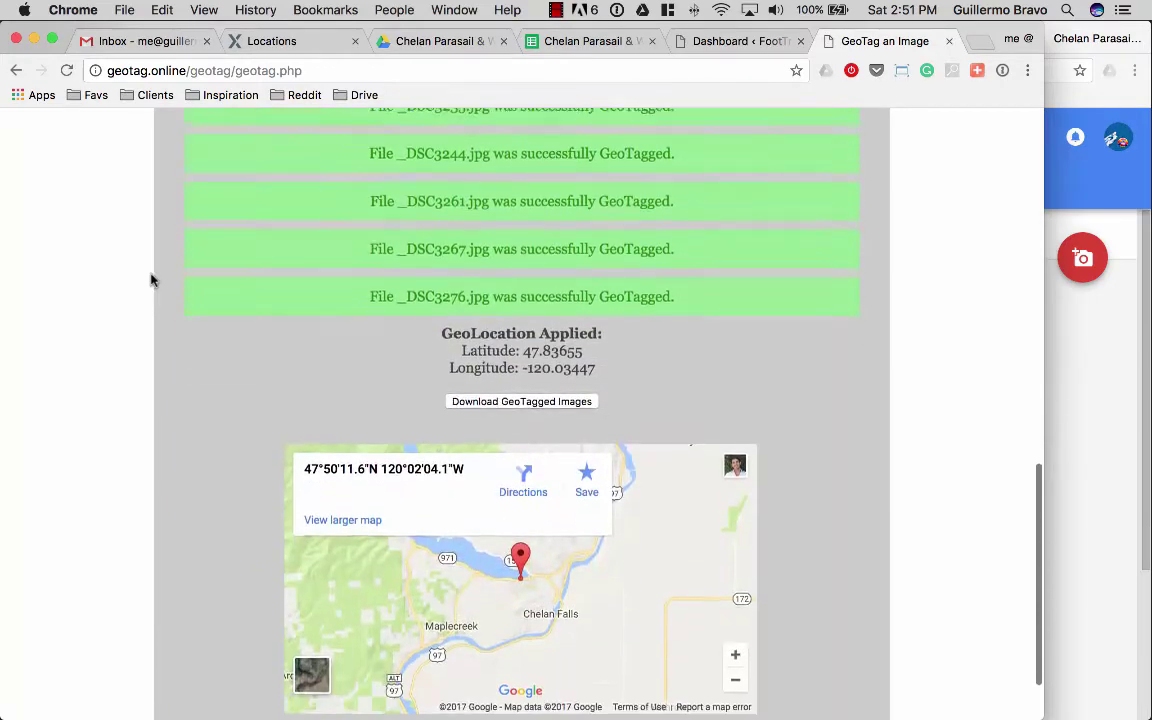
pyautogui.click(517, 399)
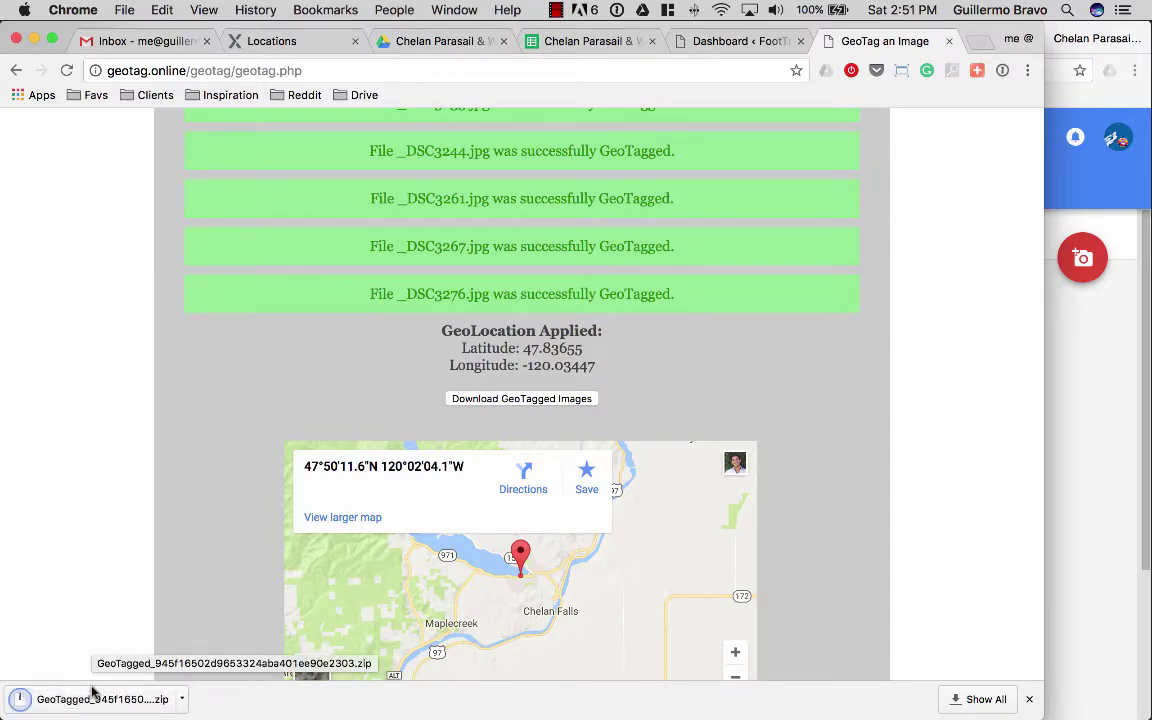
pyautogui.press('super+Tab')
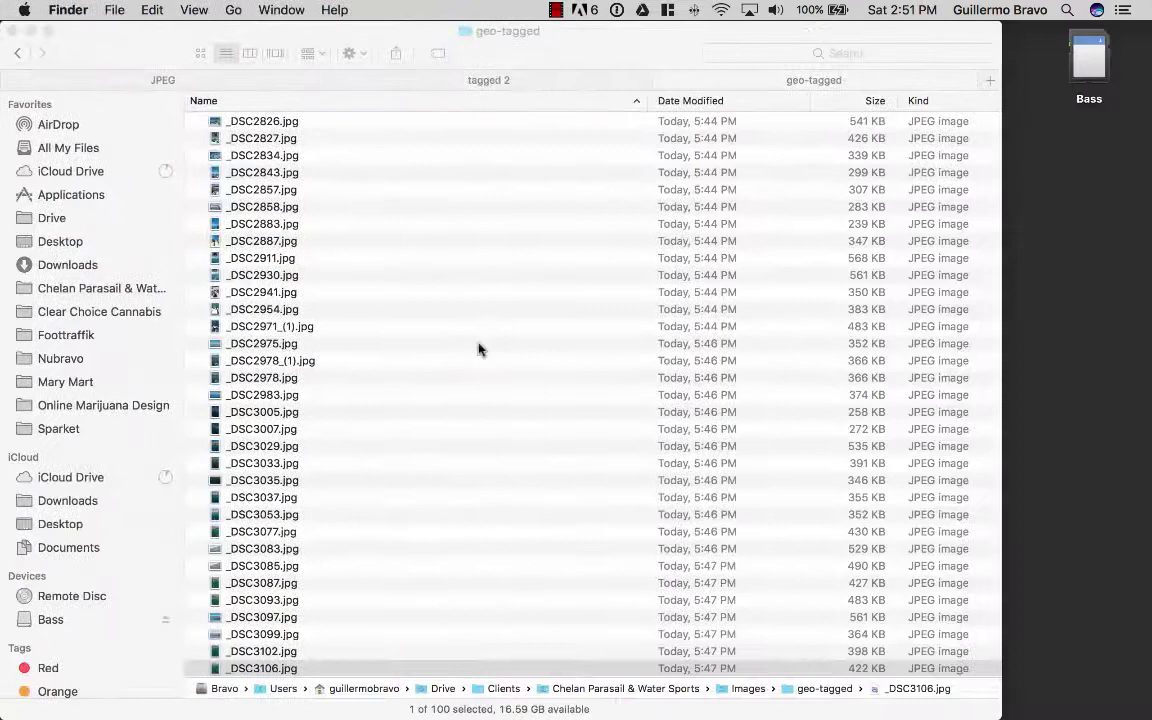
# Unzip the newest GeoTagged archive in Downloads and move its 20 photos into geo-tagged
pyautogui.click(495, 82)
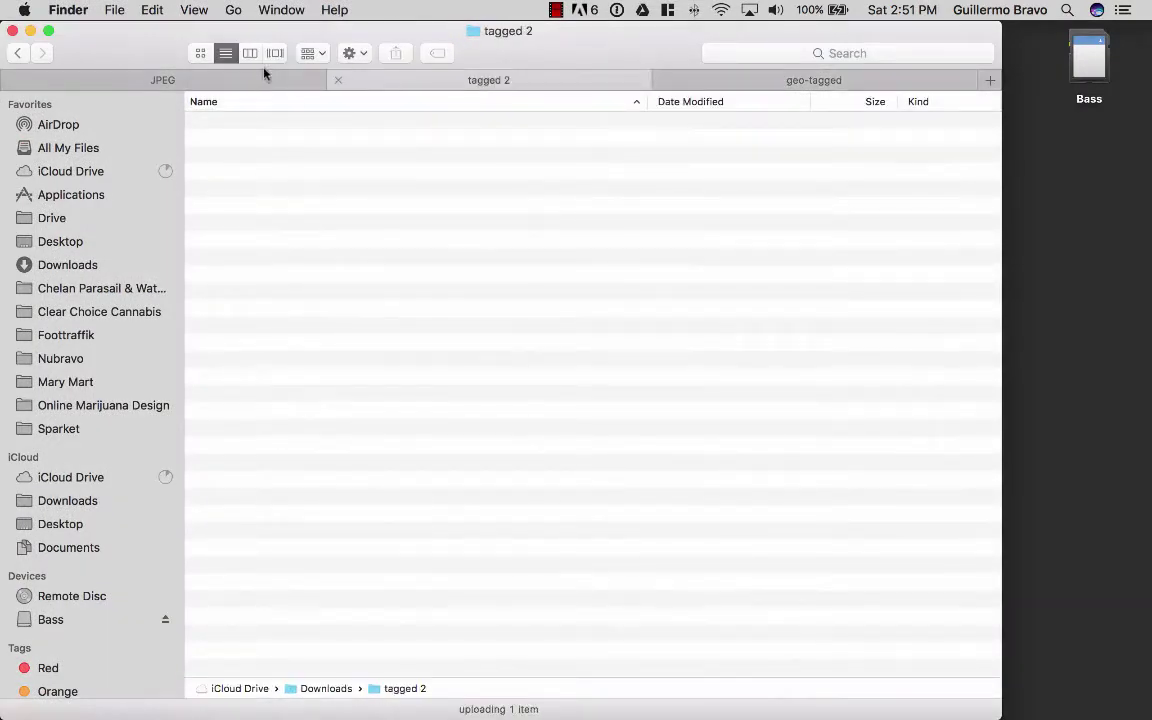
pyautogui.click(16, 53)
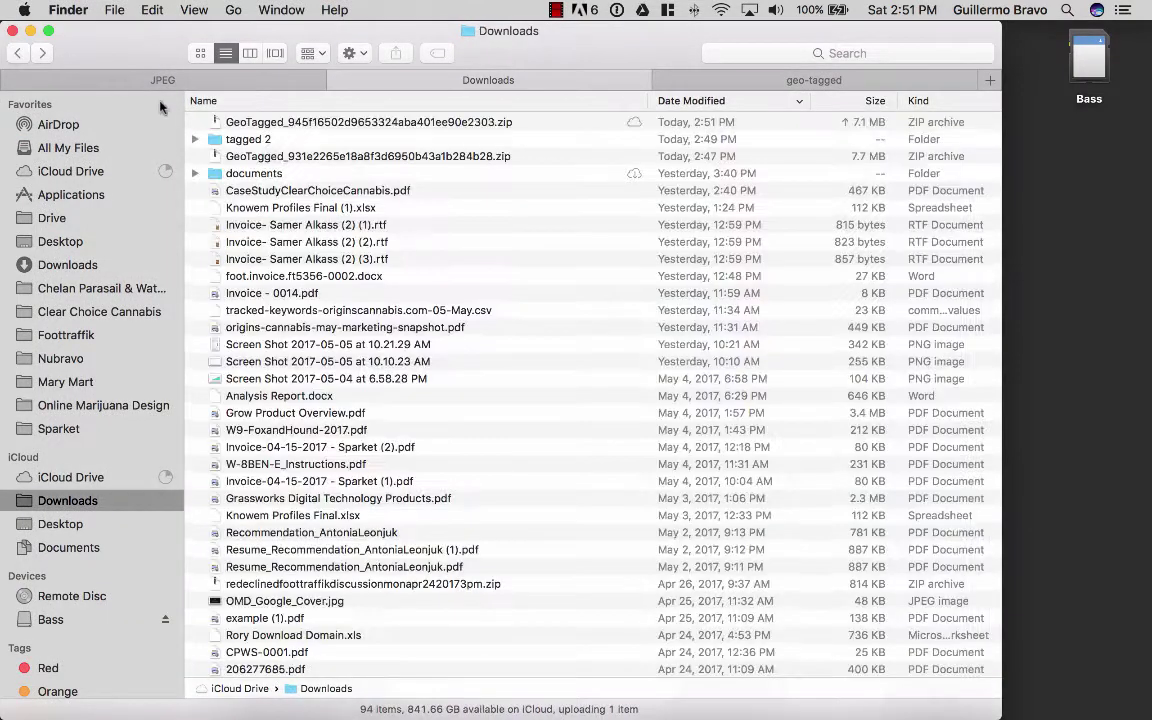
pyautogui.click(296, 122)
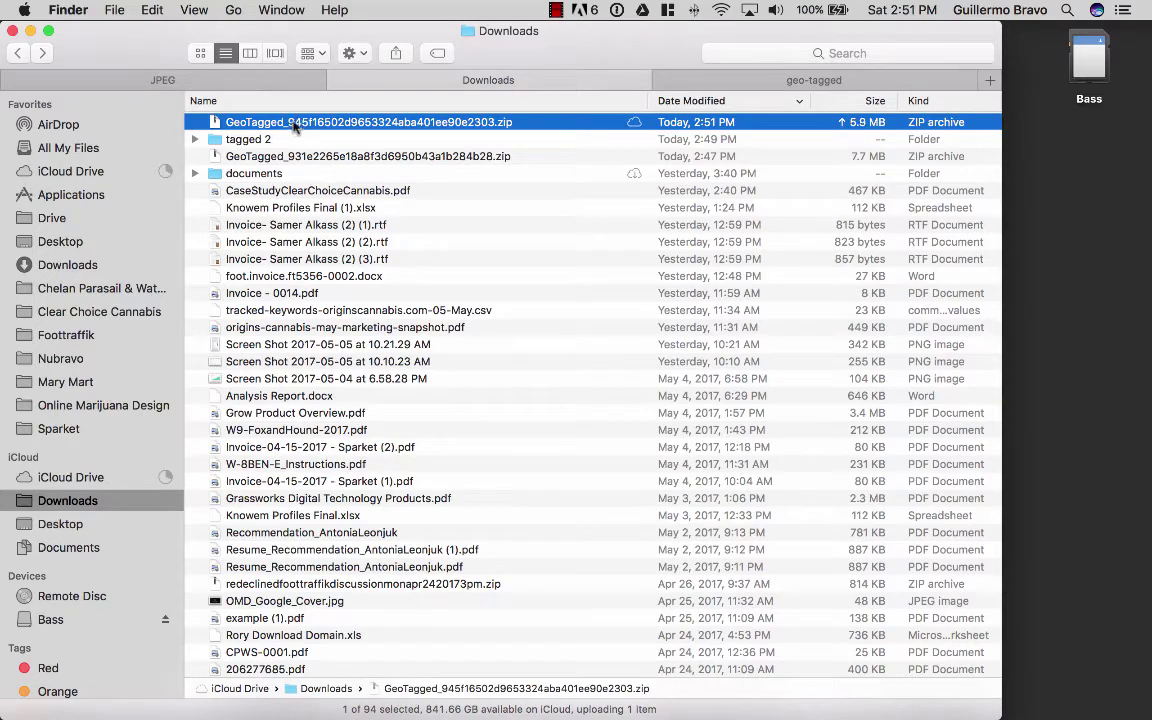
pyautogui.doubleClick(296, 122)
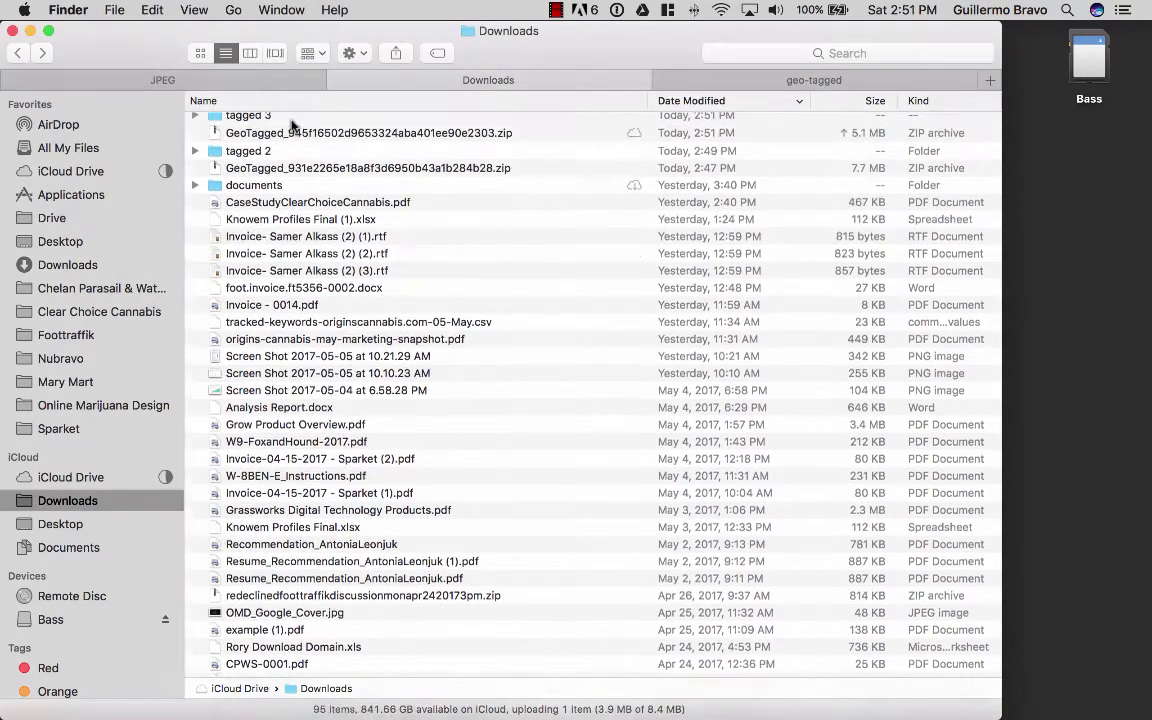
pyautogui.doubleClick(258, 121)
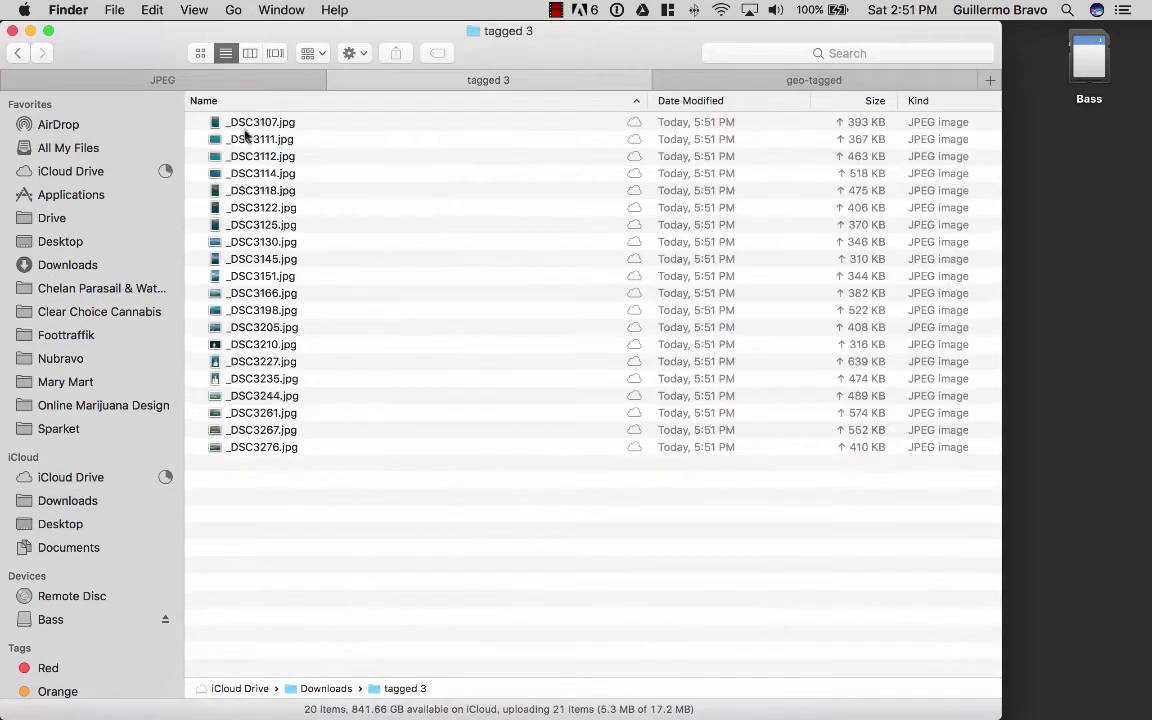
pyautogui.click(248, 138)
pyautogui.press('super+a')
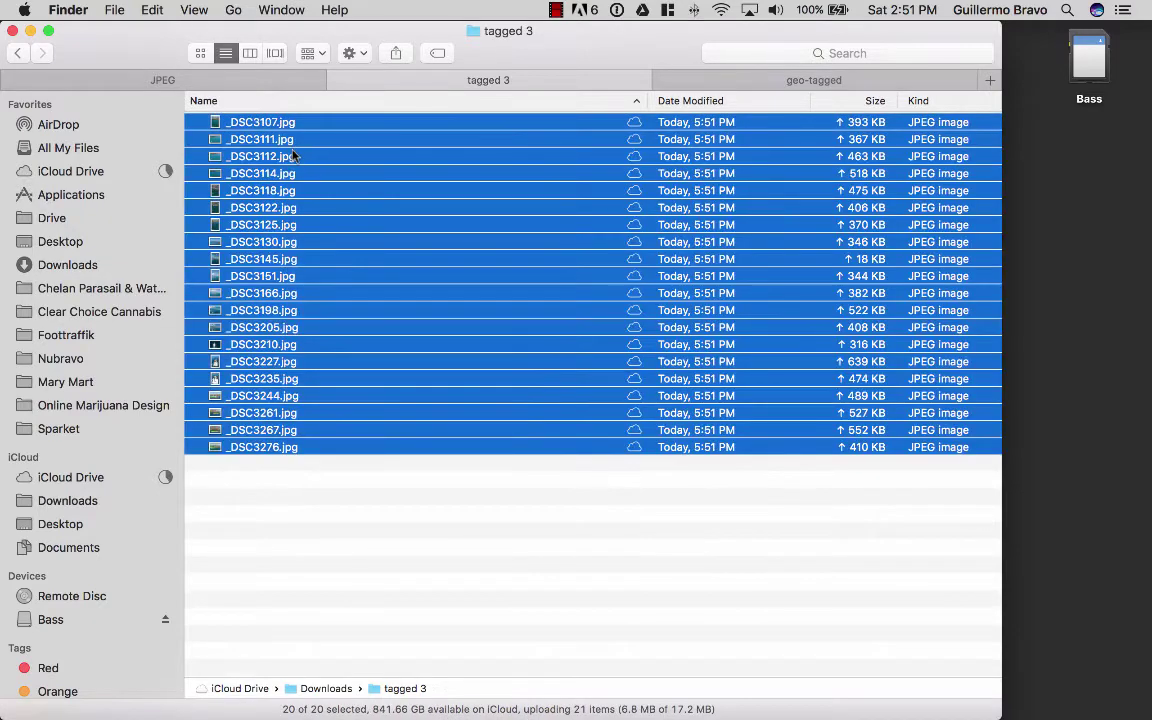
pyautogui.moveTo(293, 155); pyautogui.dragTo(908, 85)
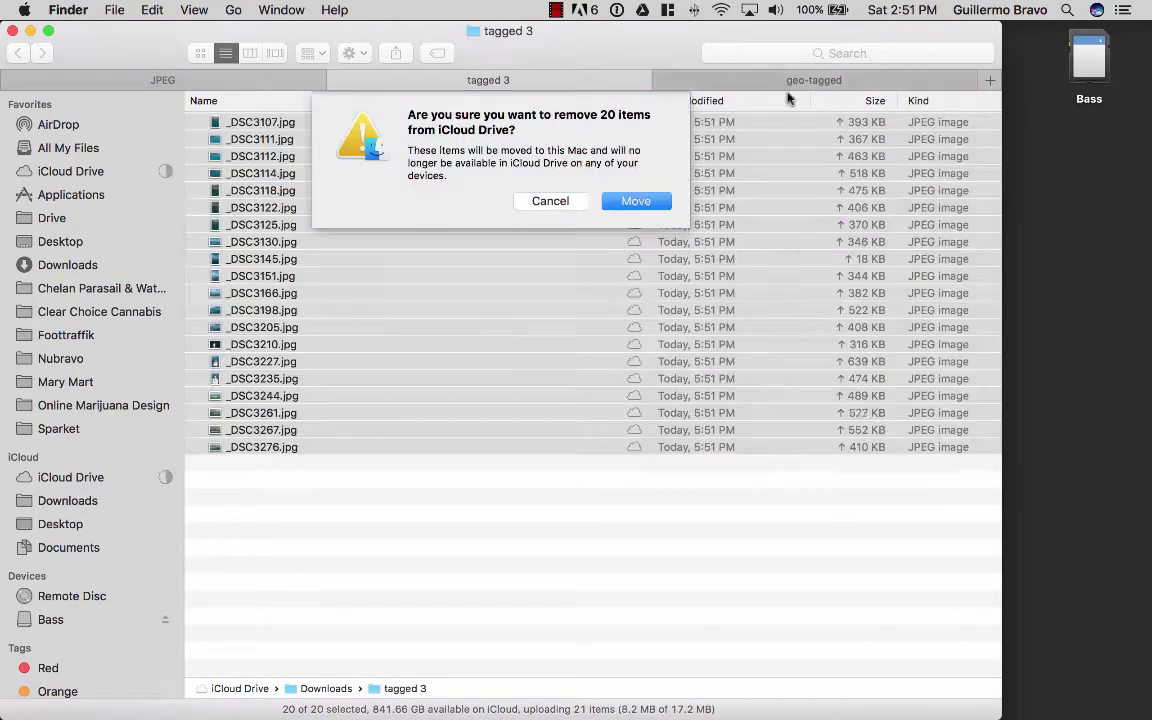
pyautogui.click(632, 199)
# Verify geo-tagged now ends at _DSC3276.jpg with 120 files and tagged 3 is empty
pyautogui.click(833, 82)
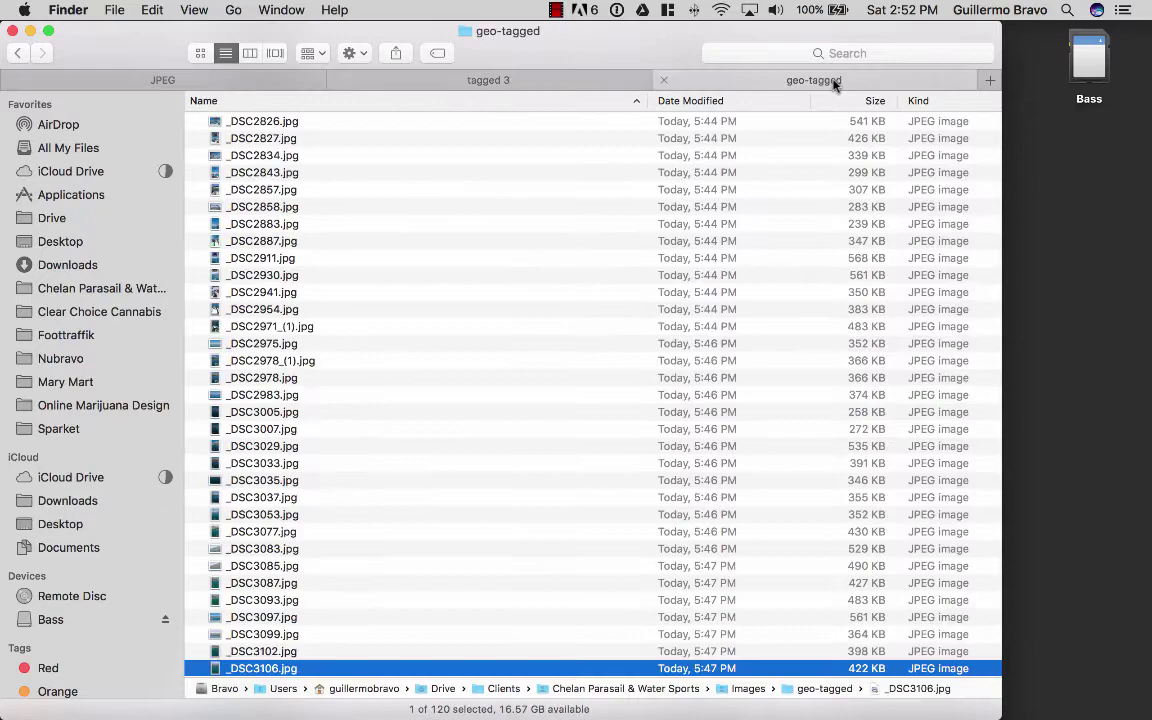
pyautogui.scroll(15, 553, 252)
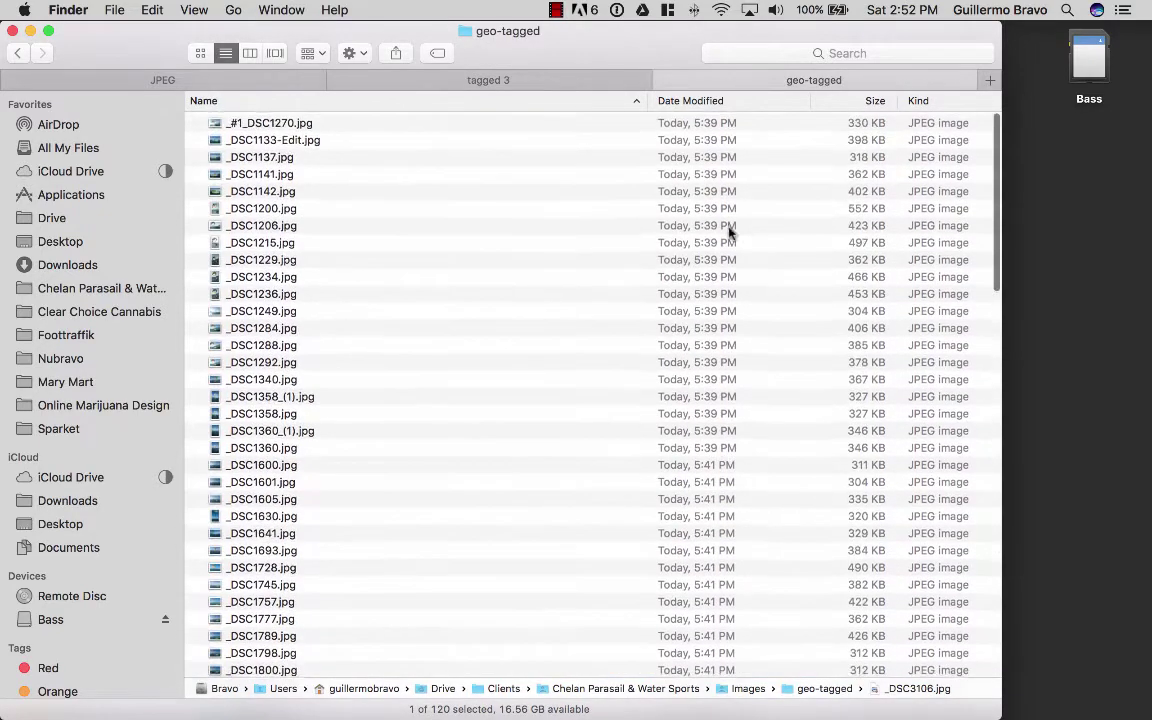
pyautogui.click(365, 140)
pyautogui.scroll(-6, 386, 236)
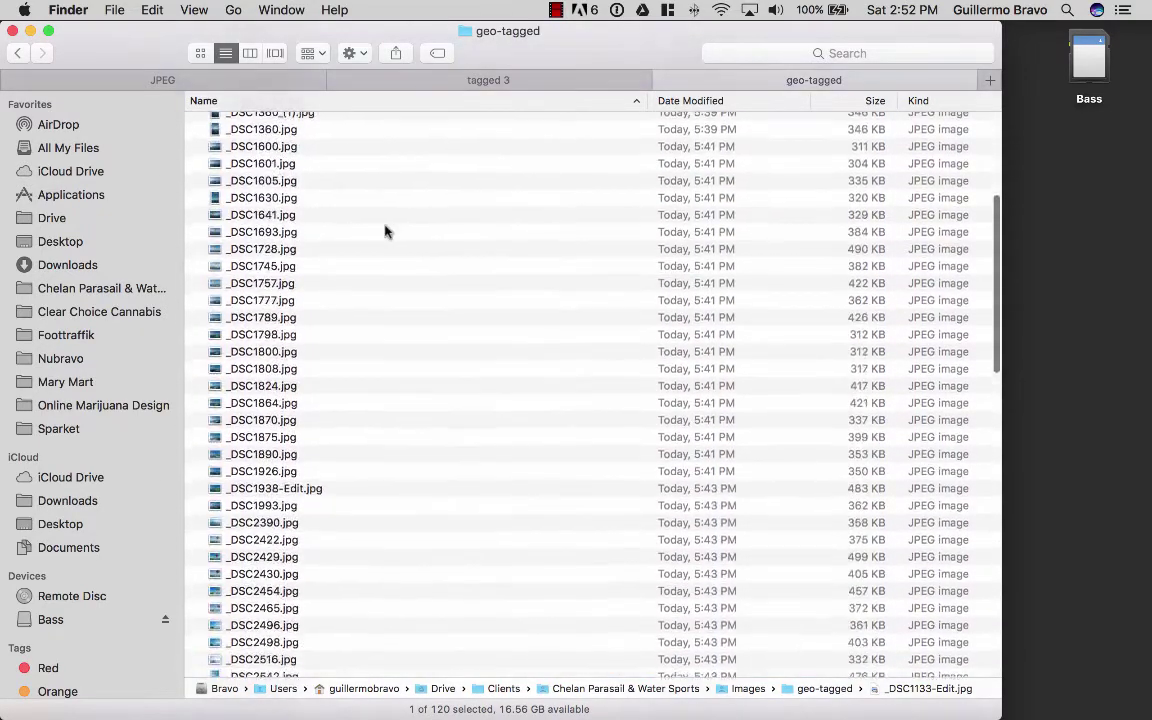
pyautogui.scroll(-20, 386, 232)
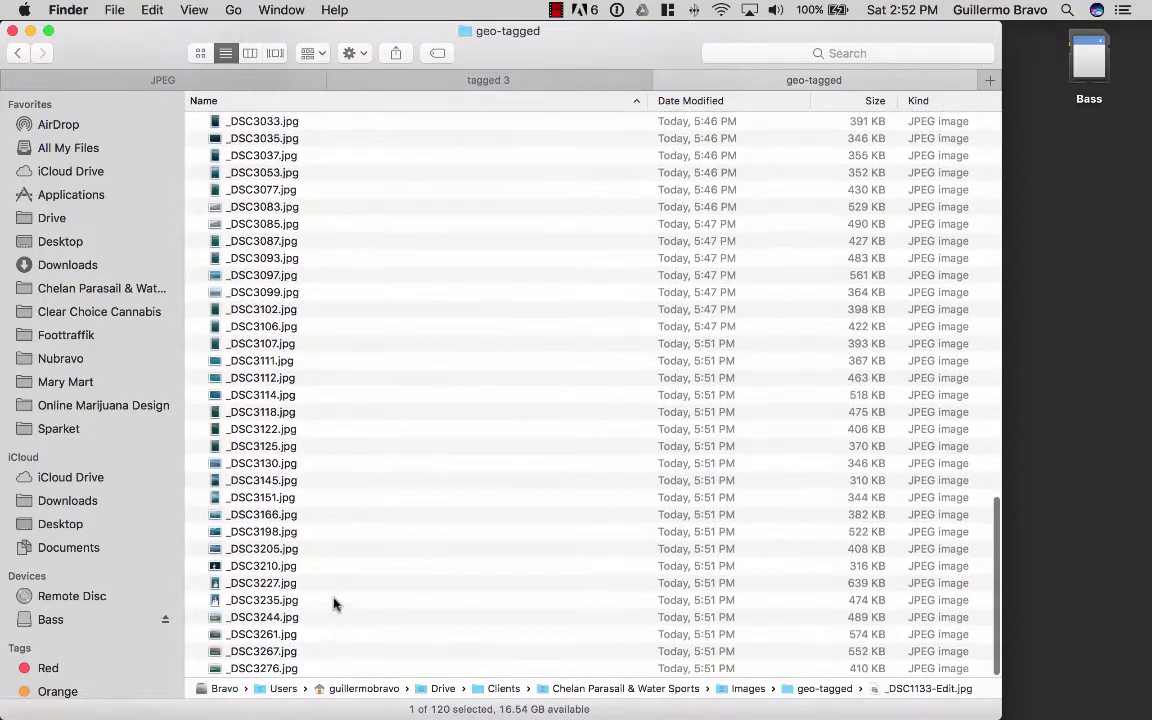
pyautogui.click(295, 667)
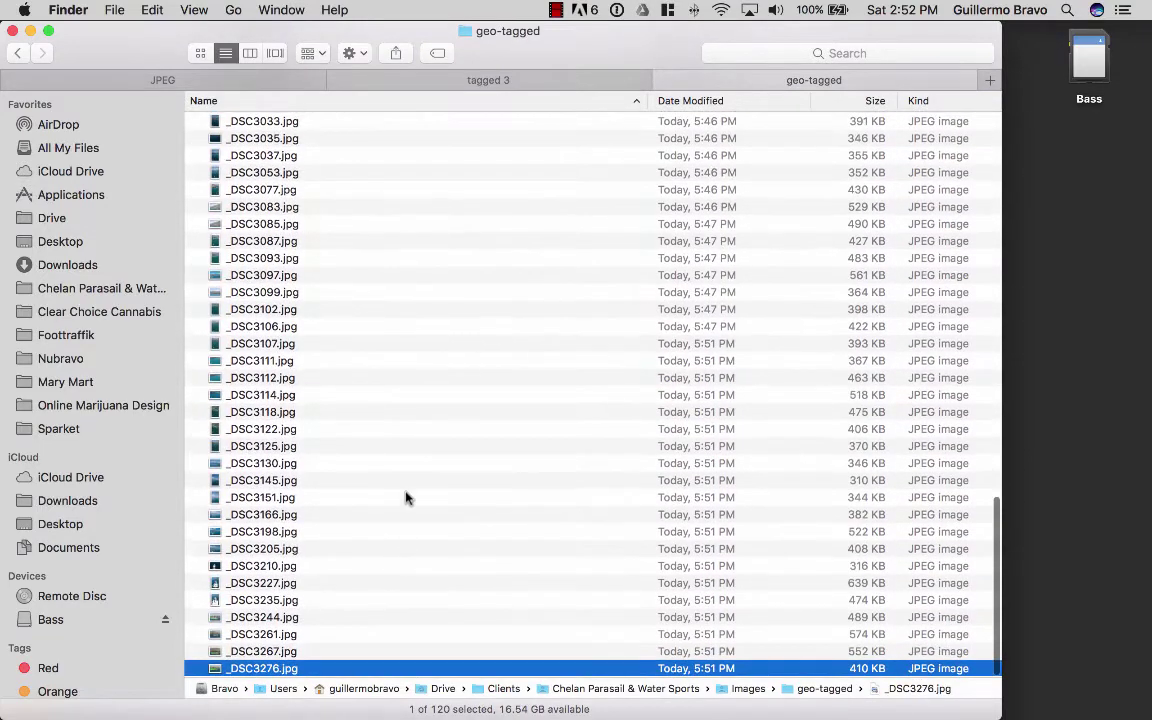
pyautogui.click(566, 80)
pyautogui.click(747, 80)
pyautogui.scroll(-2, 386, 612)
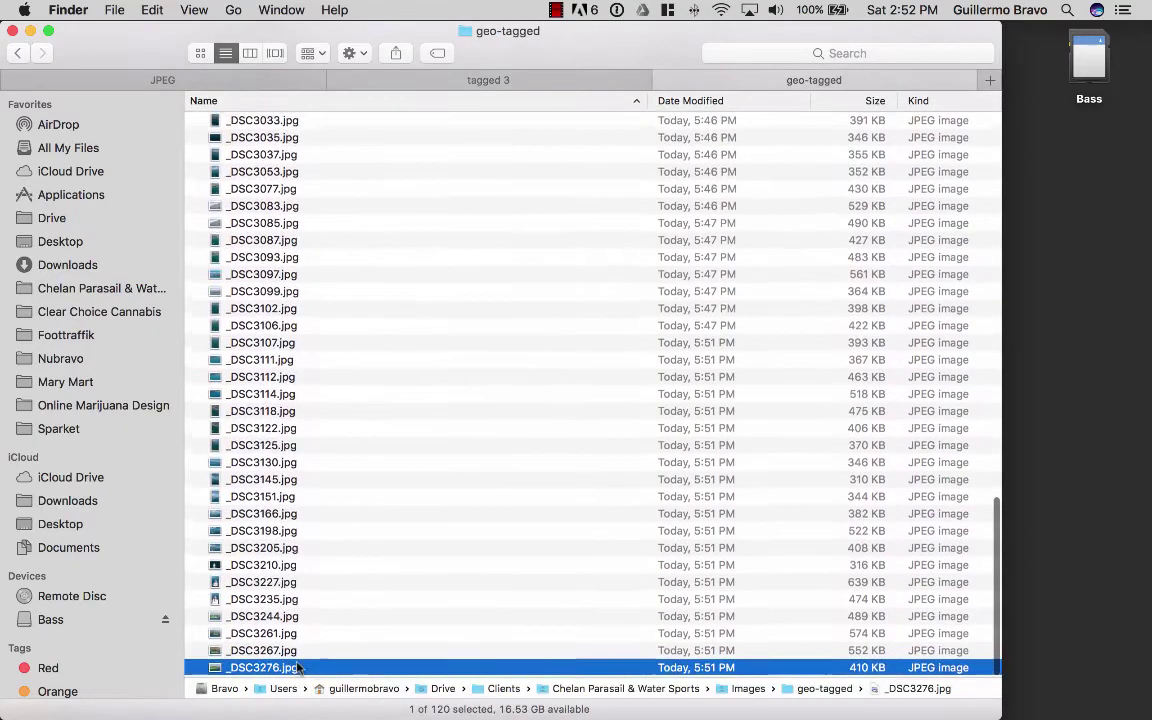
pyautogui.press('super+Tab')
# Bring GeoTag Online forward, clear the download notice and open a fresh tagging form
pyautogui.click(455, 358)
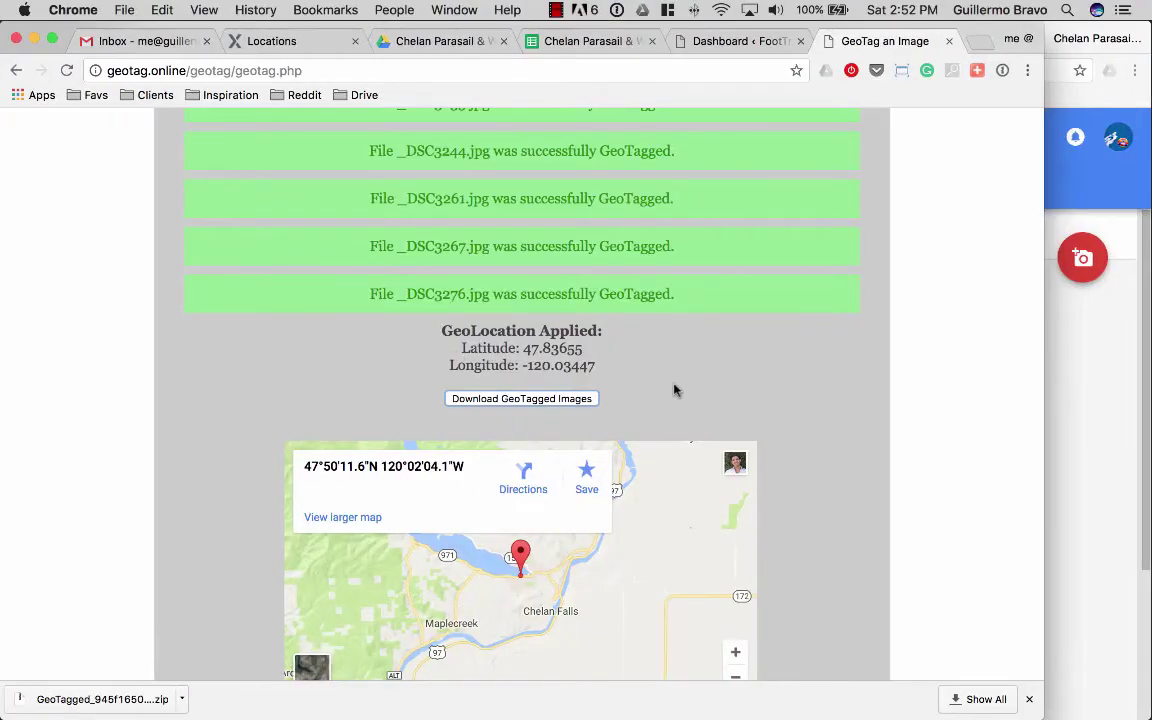
pyautogui.click(1029, 699)
pyautogui.scroll(10, 877, 553)
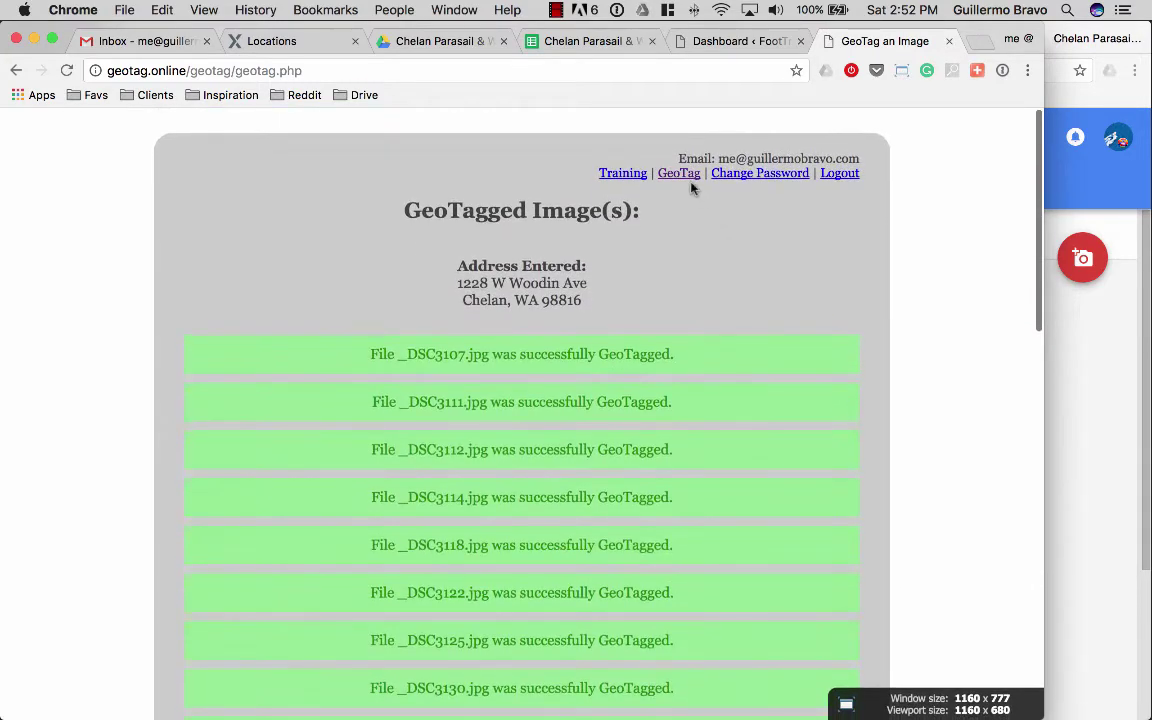
pyautogui.click(679, 175)
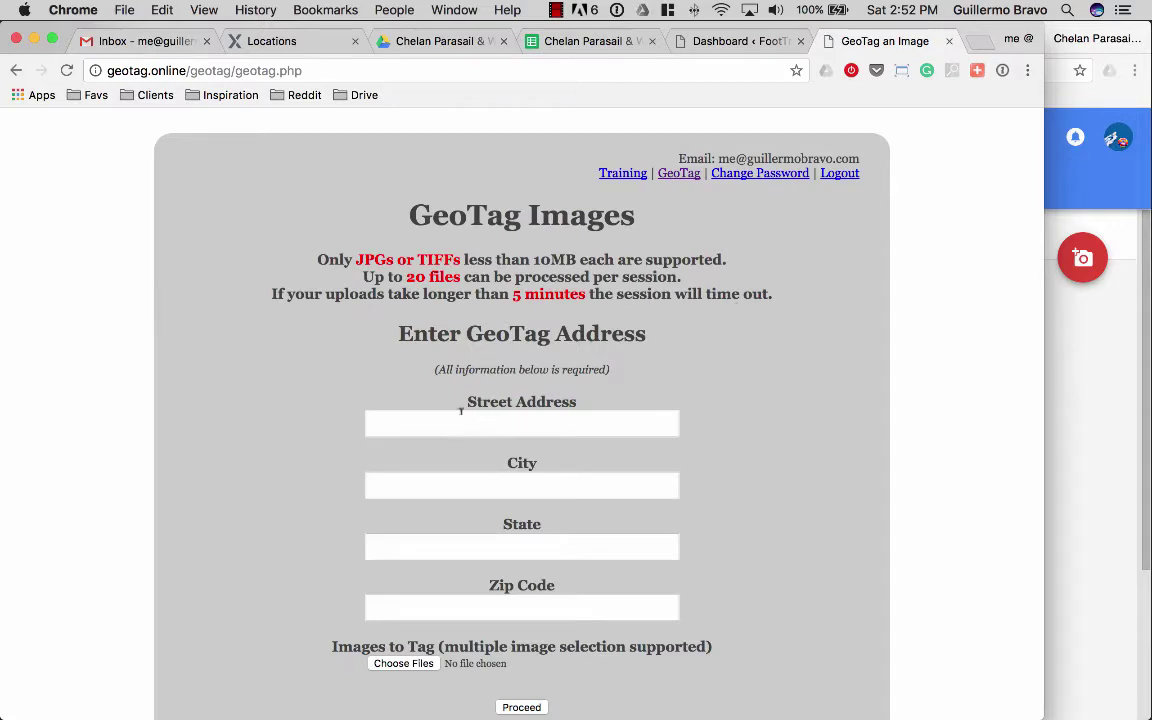
pyautogui.click(470, 420)
pyautogui.click(482, 424)
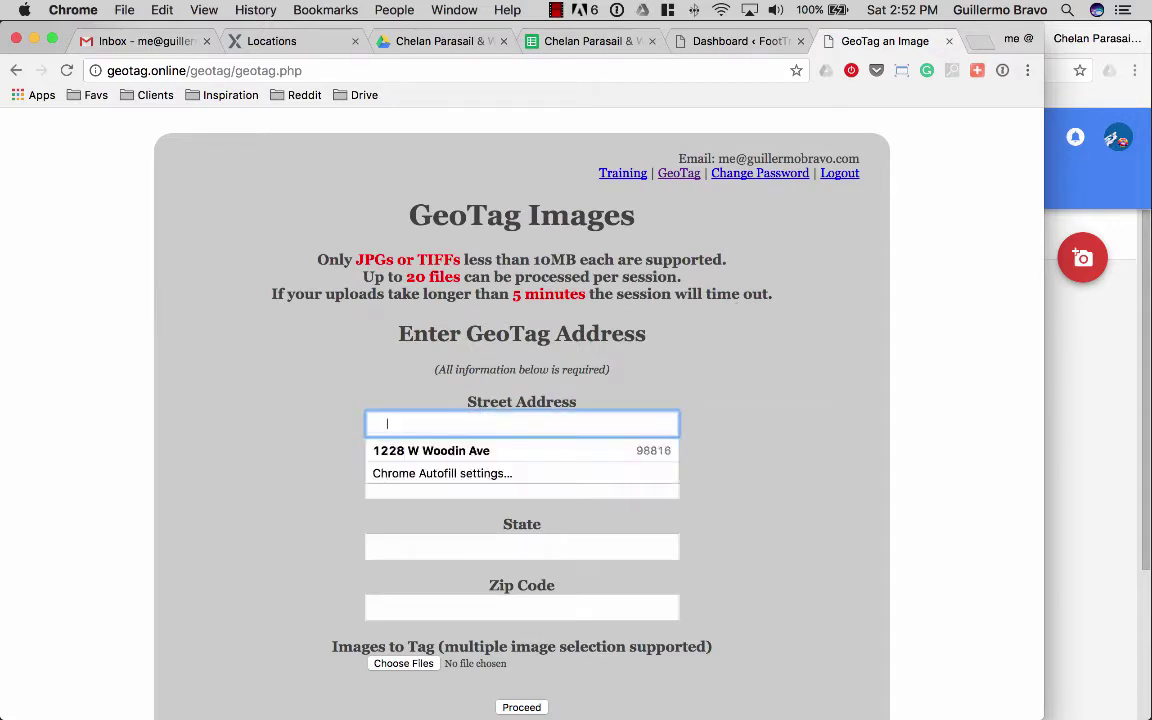
pyautogui.click(478, 453)
pyautogui.press('super+Tab')
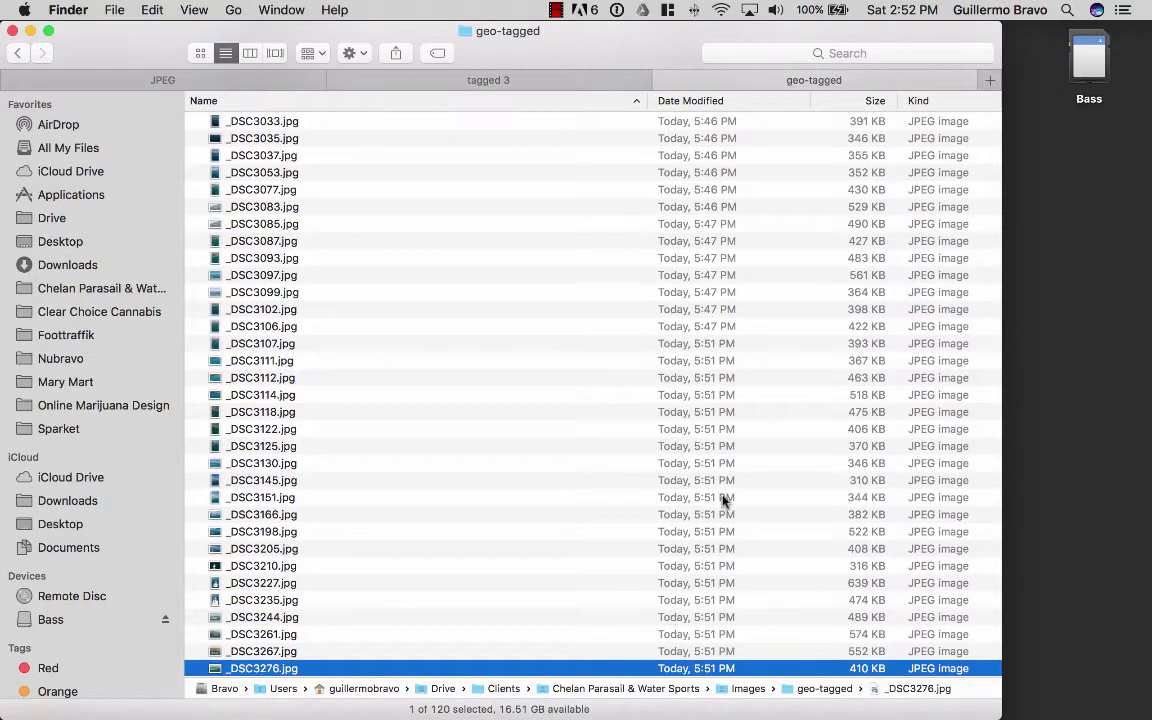
# Sort the geo-tagged photos by Date Modified, then open the tagged 3 folder
pyautogui.click(710, 101)
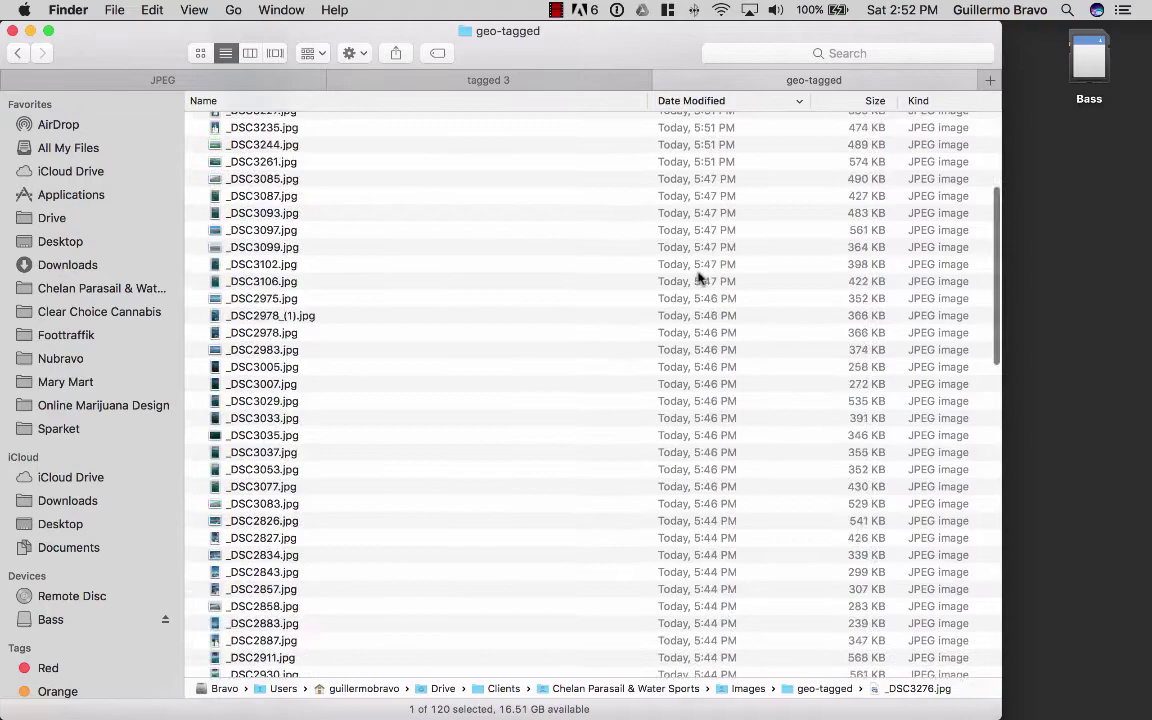
pyautogui.scroll(20, 681, 303)
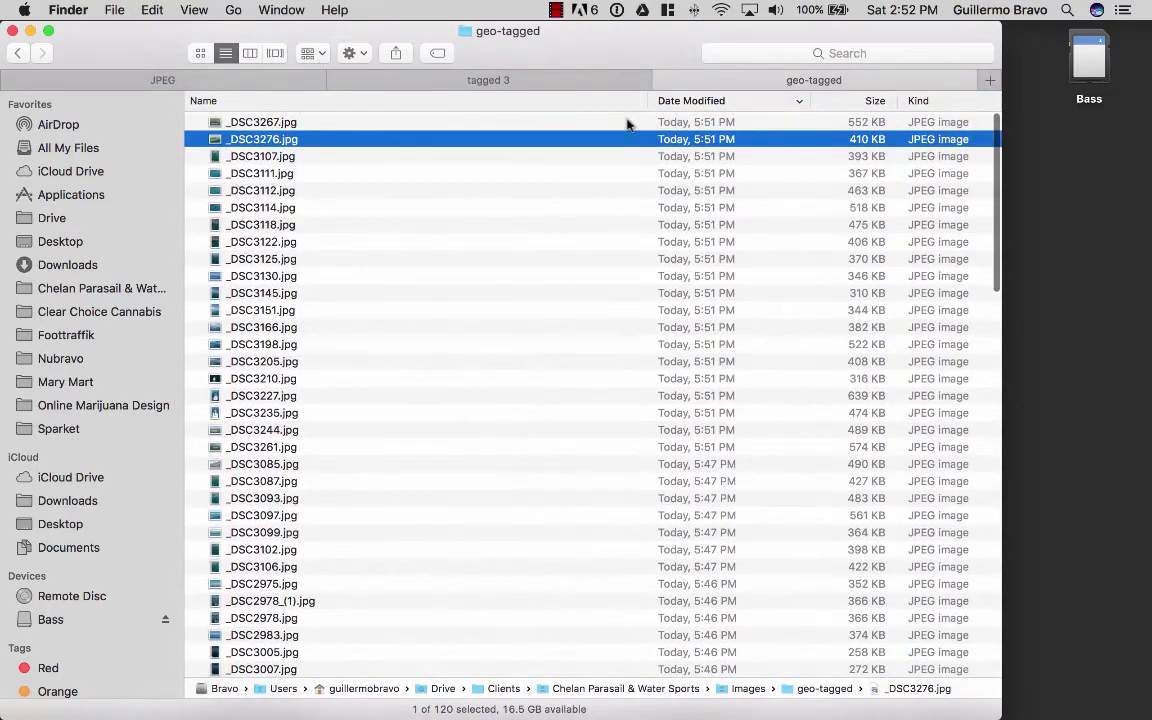
pyautogui.scroll(-20, 643, 175)
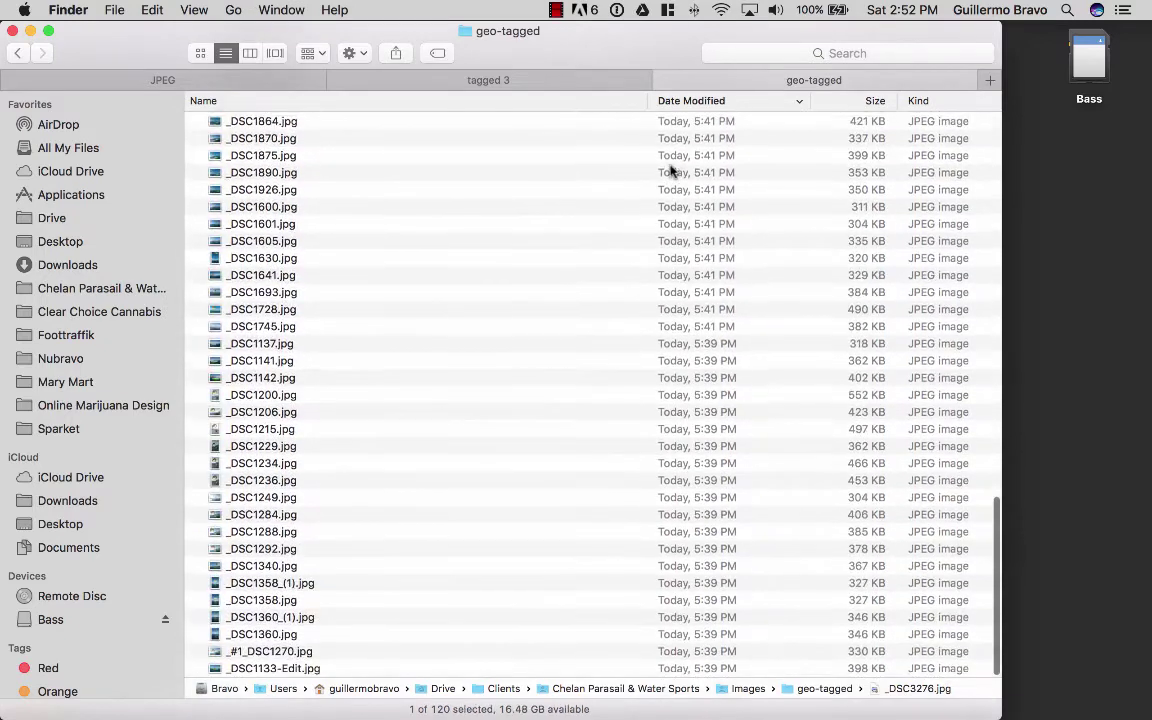
pyautogui.scroll(10, 640, 160)
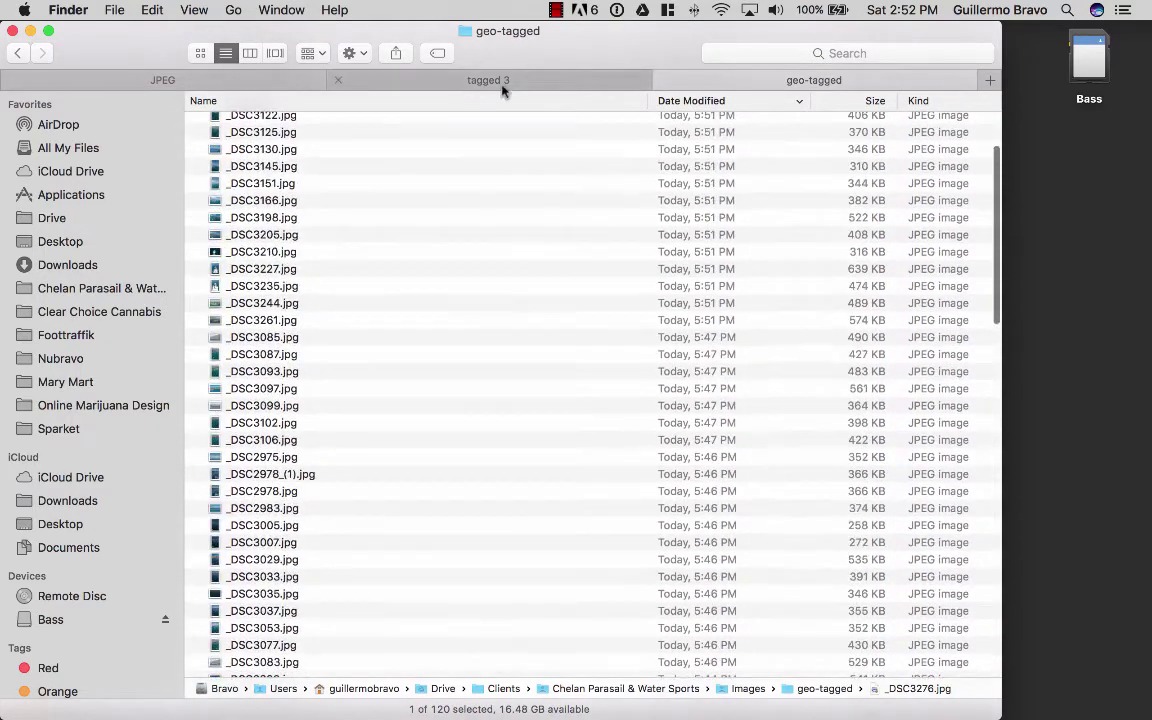
pyautogui.click(502, 84)
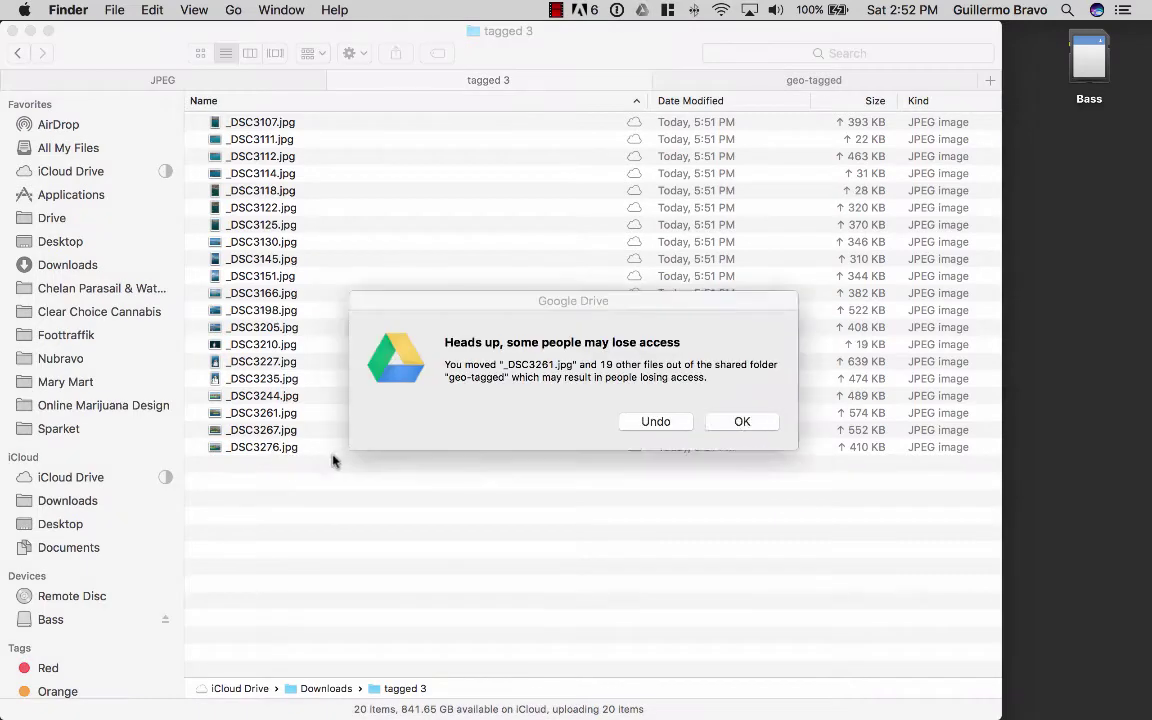
# Move the 20 tagged 3 photos into geo-tagged, stopping at the replace-existing prompt
pyautogui.click(656, 423)
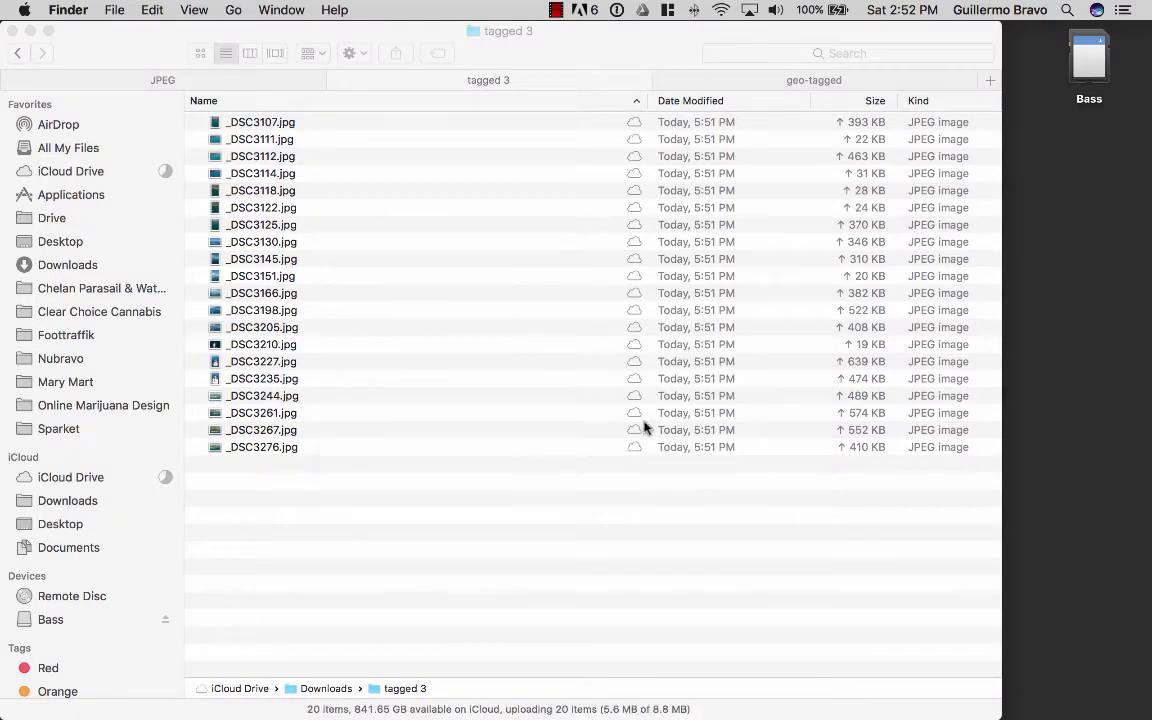
pyautogui.click(414, 326)
pyautogui.press('super+c')
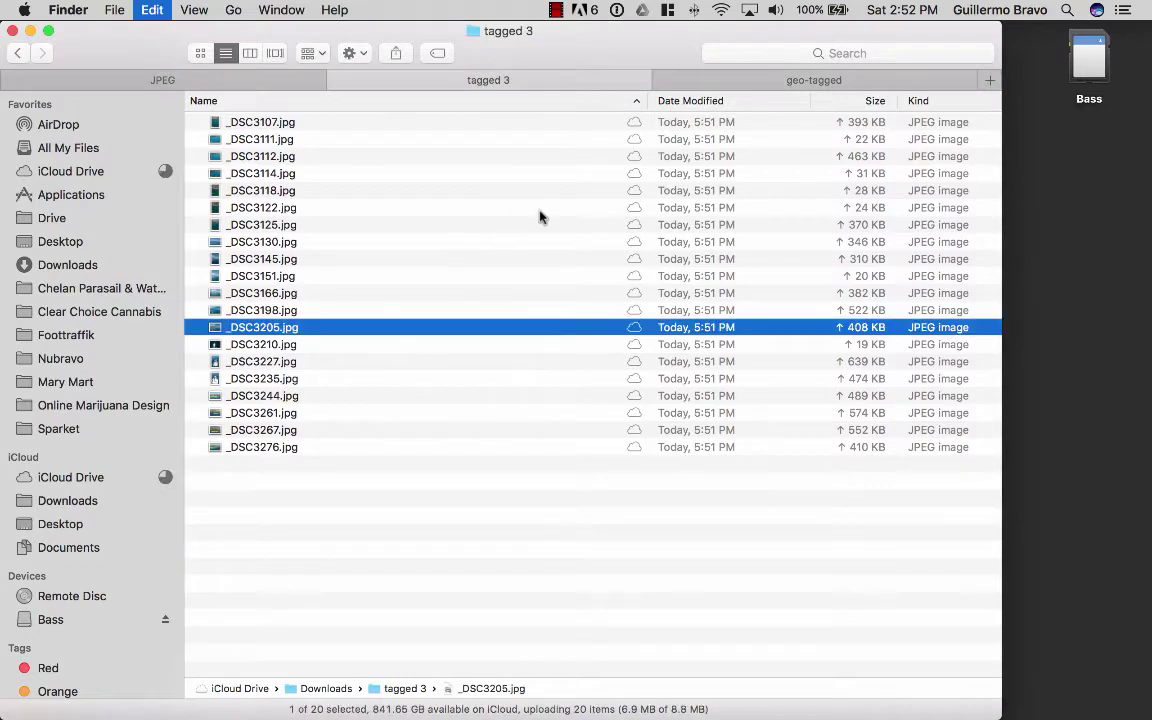
pyautogui.press('super+a')
pyautogui.moveTo(539, 217); pyautogui.dragTo(818, 84)
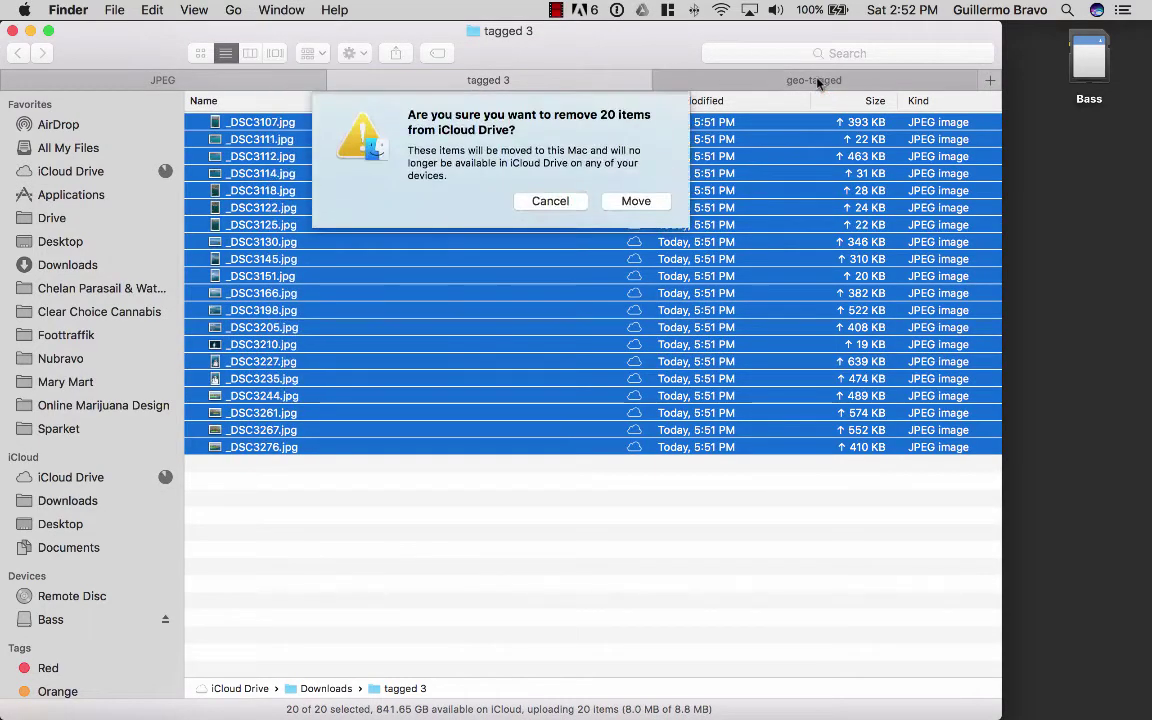
pyautogui.click(636, 201)
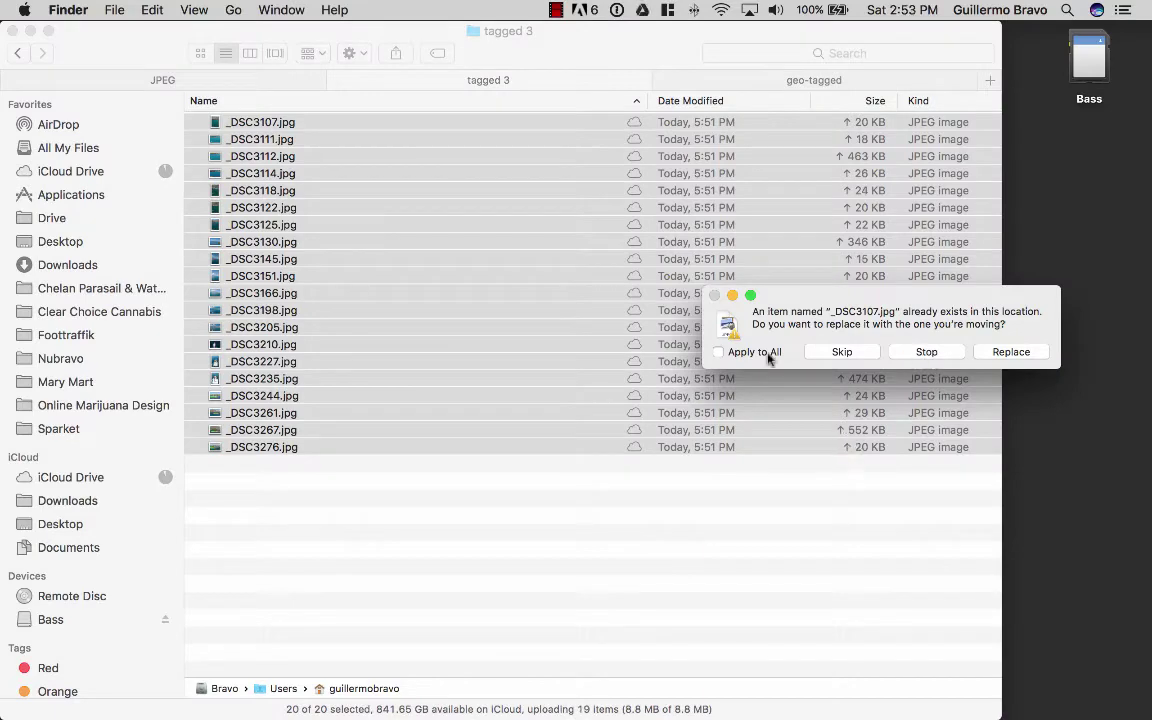
pyautogui.click(927, 352)
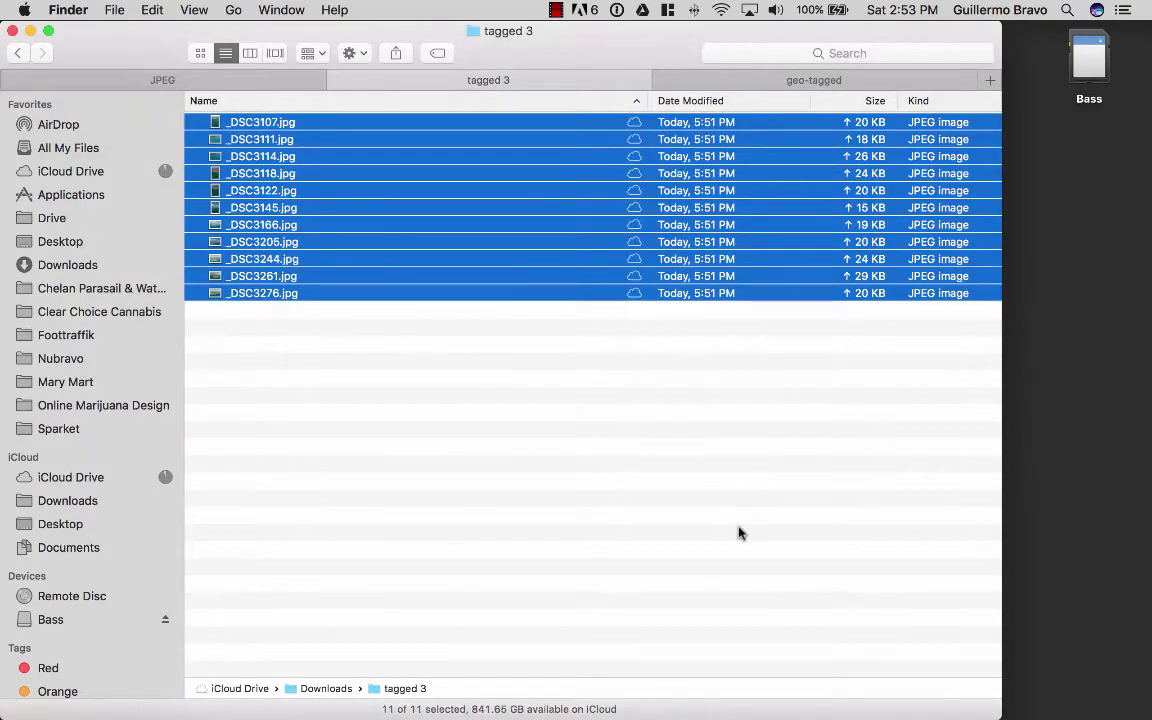
# Check the geo-tagged folder now shows 123 items and return to the GeoTag form
pyautogui.click(795, 80)
pyautogui.scroll(-20, 509, 440)
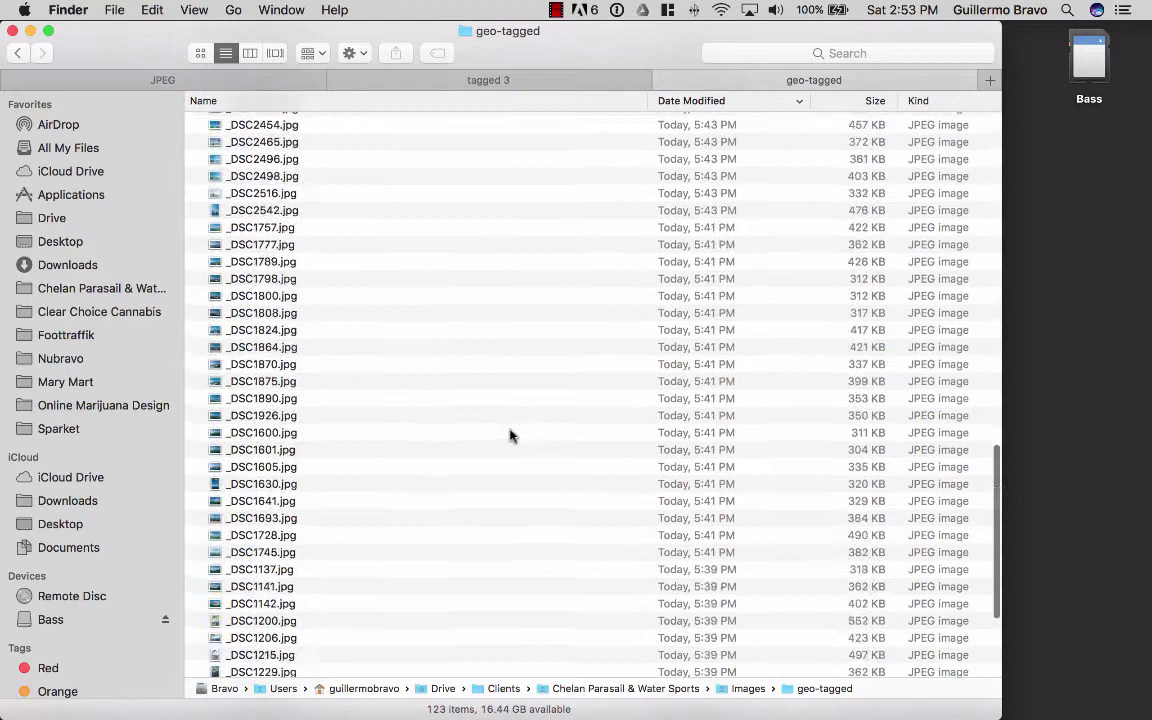
pyautogui.scroll(20, 473, 480)
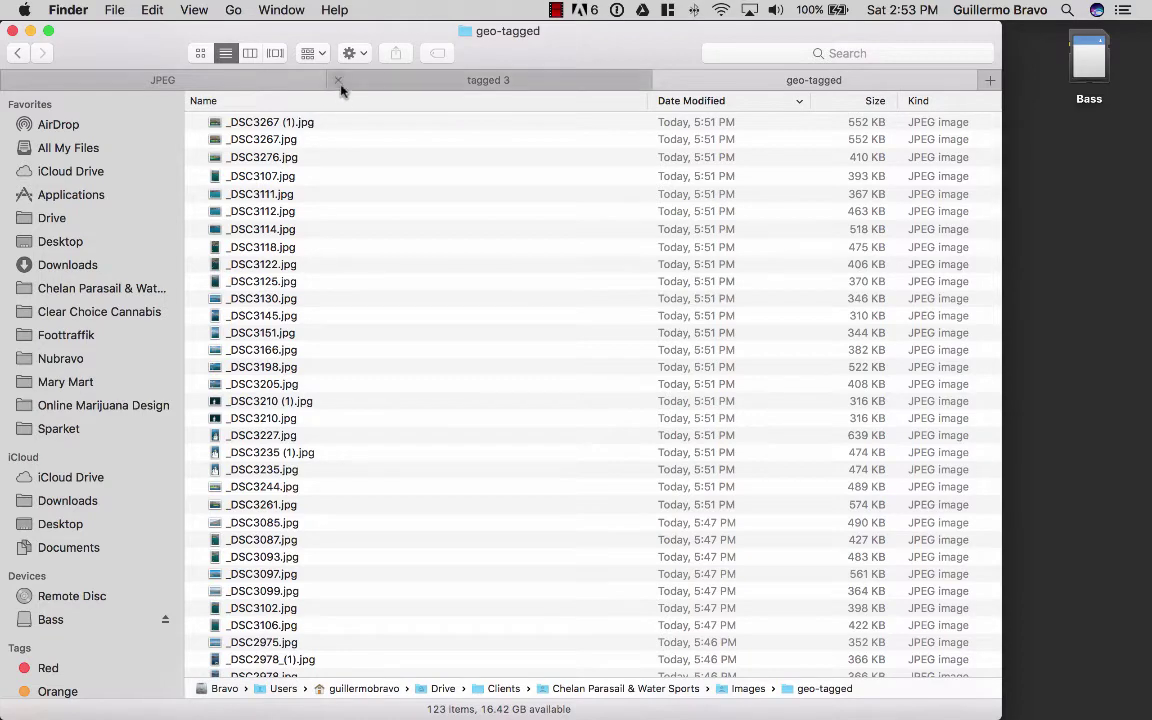
pyautogui.press('super+Tab')
# Choose the 20 photos _DSC3277.jpg through _DSC3564.jpg for upload
pyautogui.click(400, 663)
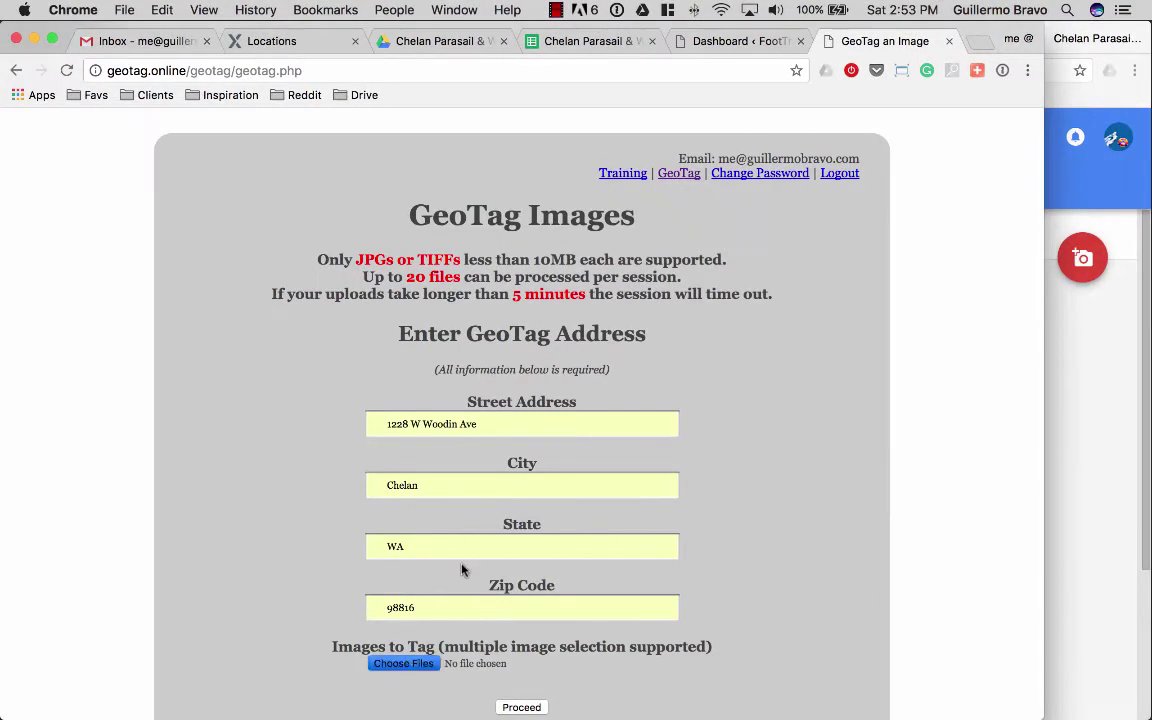
pyautogui.scroll(-20, 480, 243)
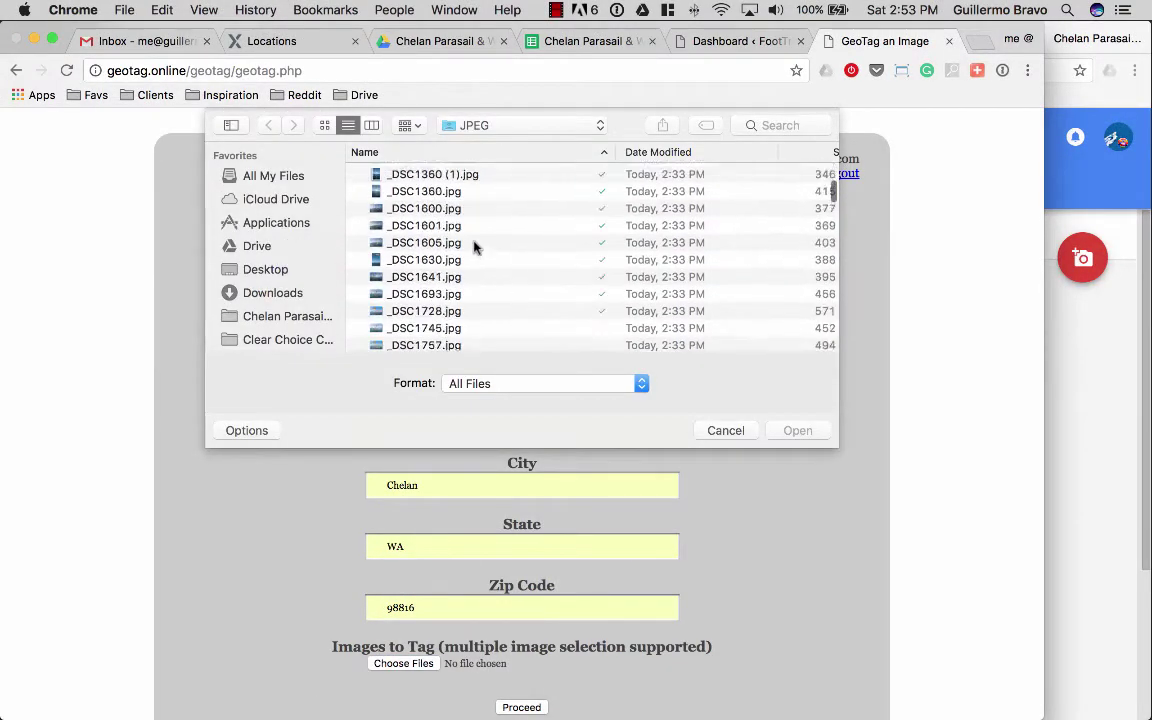
pyautogui.scroll(-20, 475, 247)
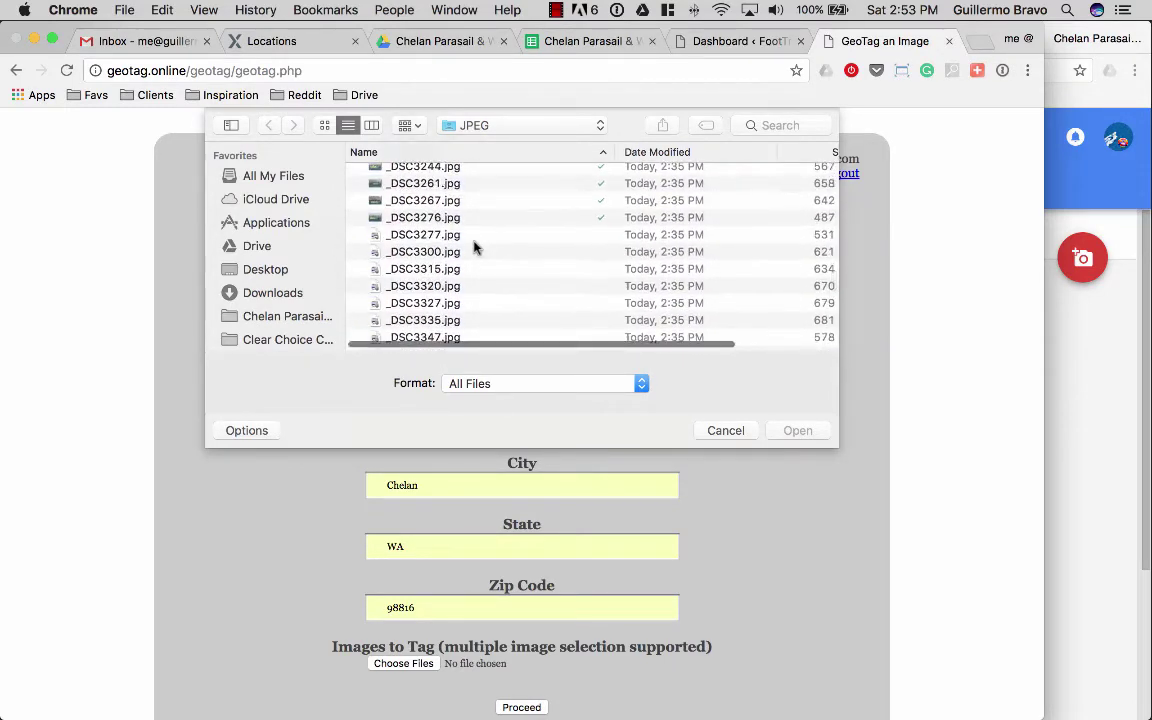
pyautogui.click(428, 217)
pyautogui.click(437, 234)
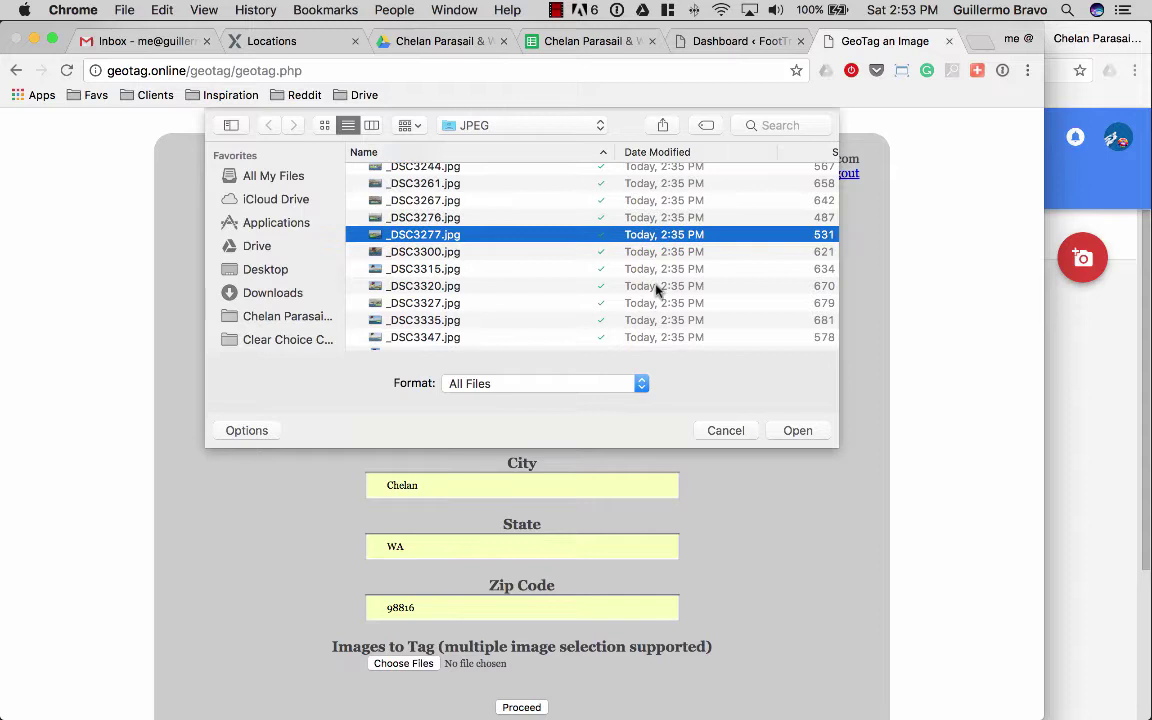
pyautogui.hotkey('shift', 'Down')
pyautogui.hotkey('shift', 'Down')
pyautogui.hotkey('shift', 'Down')
pyautogui.hotkey('shift', 'Down')
pyautogui.hotkey('shift', 'Down')
pyautogui.hotkey('shift', 'Down')
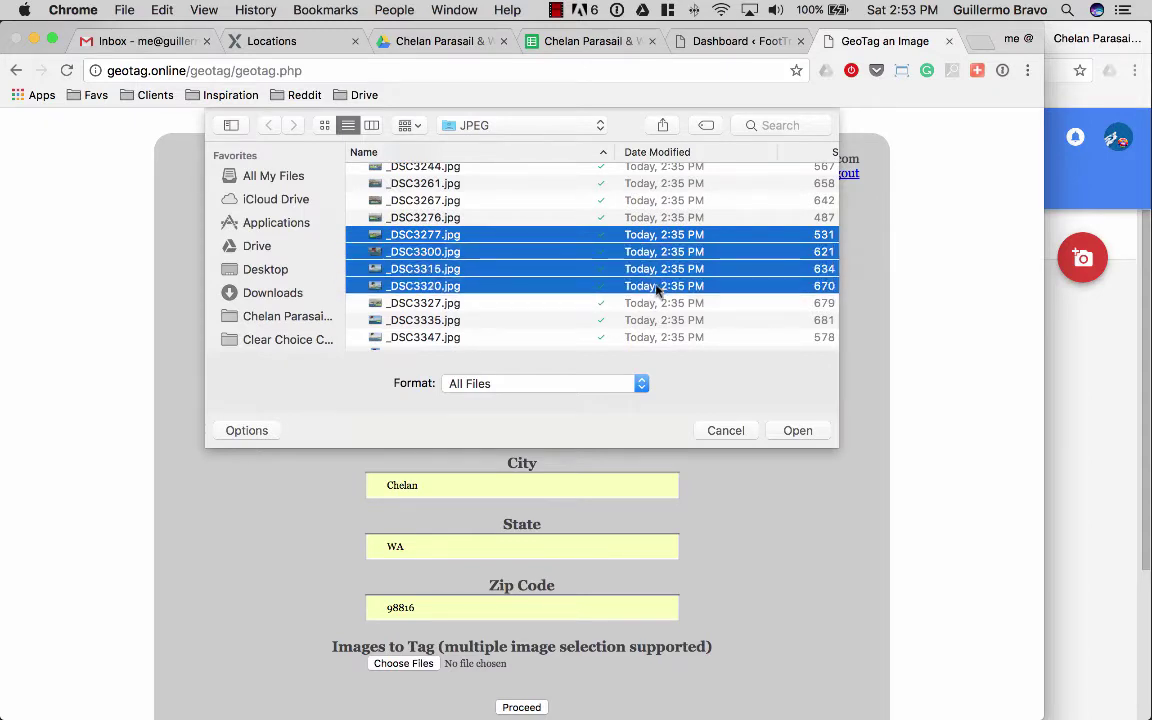
pyautogui.hotkey('shift', 'Down')
pyautogui.hotkey('shift', 'Down')
pyautogui.hotkey('shift', 'Down')
pyautogui.hotkey('shift', 'Down')
pyautogui.hotkey('shift', 'Down')
pyautogui.hotkey('shift', 'Down')
pyautogui.hotkey('shift', 'Down')
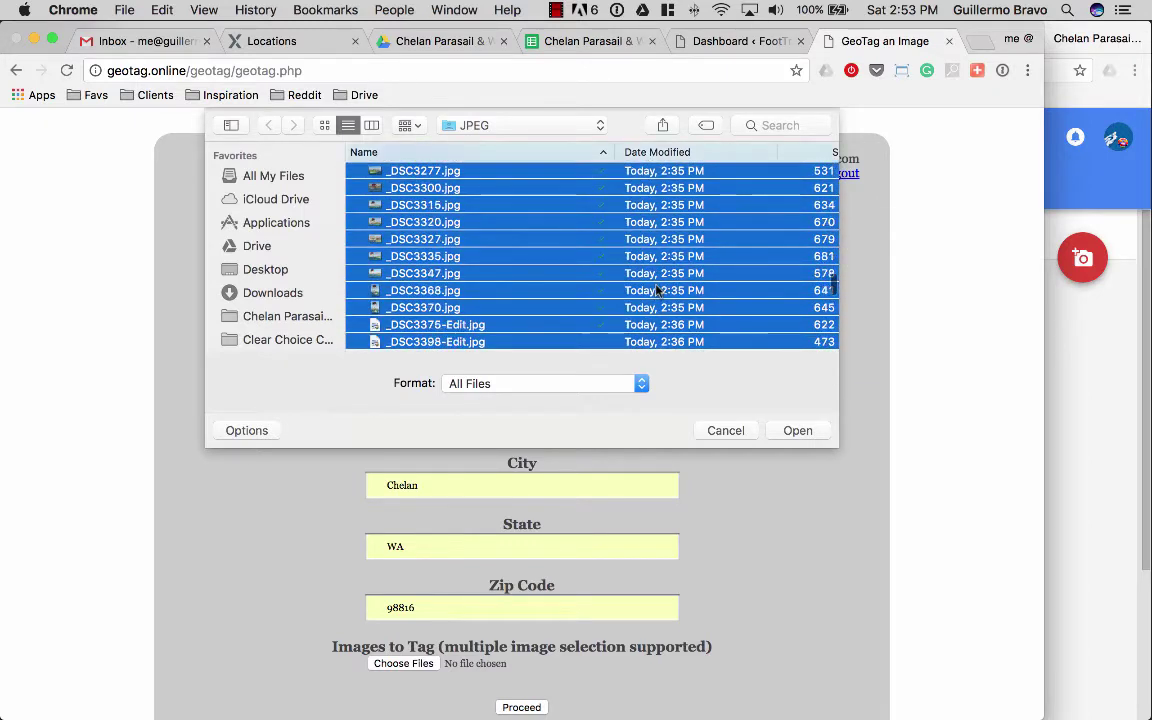
pyautogui.hotkey('shift', 'Down')
pyautogui.hotkey('shift', 'Down')
pyautogui.hotkey('shift', 'Down')
pyautogui.hotkey('shift', 'Down')
pyautogui.hotkey('shift', 'Down')
pyautogui.hotkey('shift', 'Down')
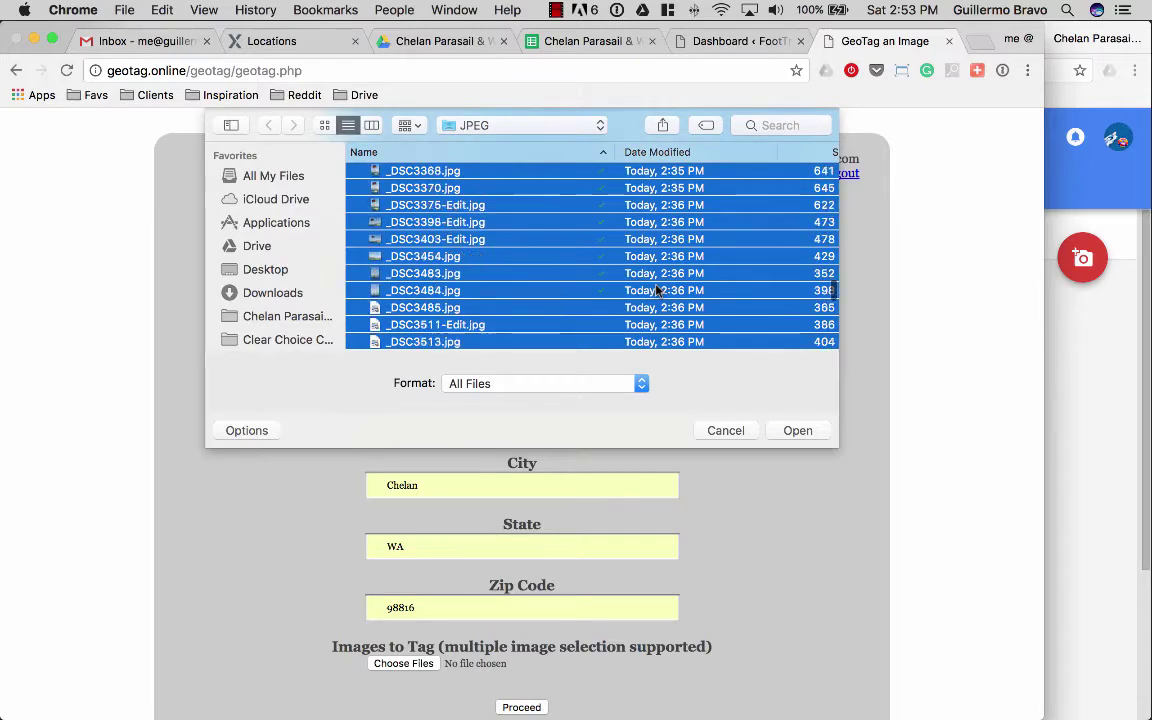
pyautogui.press('Return')
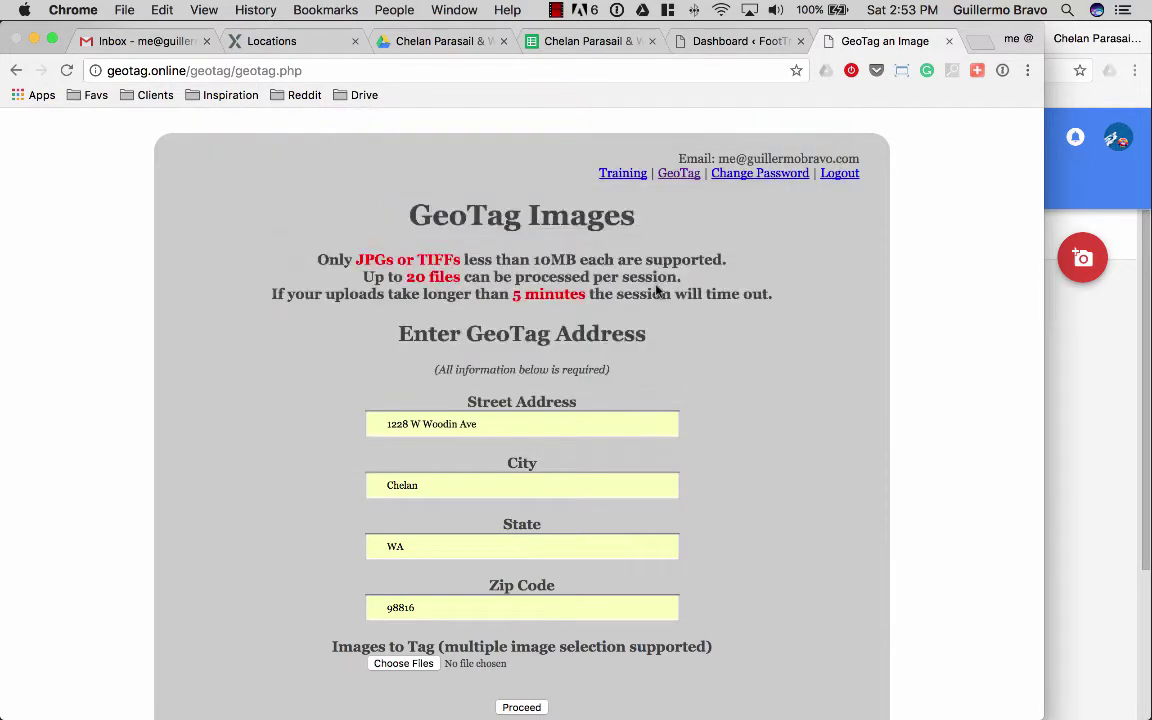
# Geotag the batch at the business address and download the tagged images zip
pyautogui.scroll(-3, 700, 535)
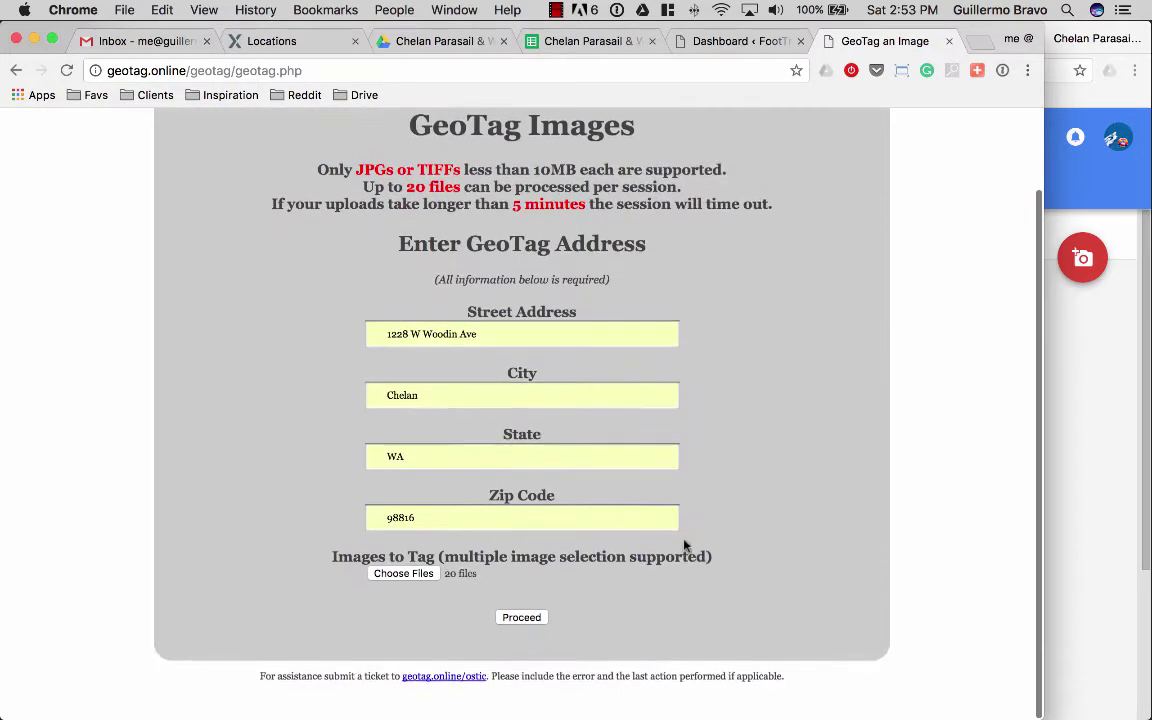
pyautogui.click(521, 621)
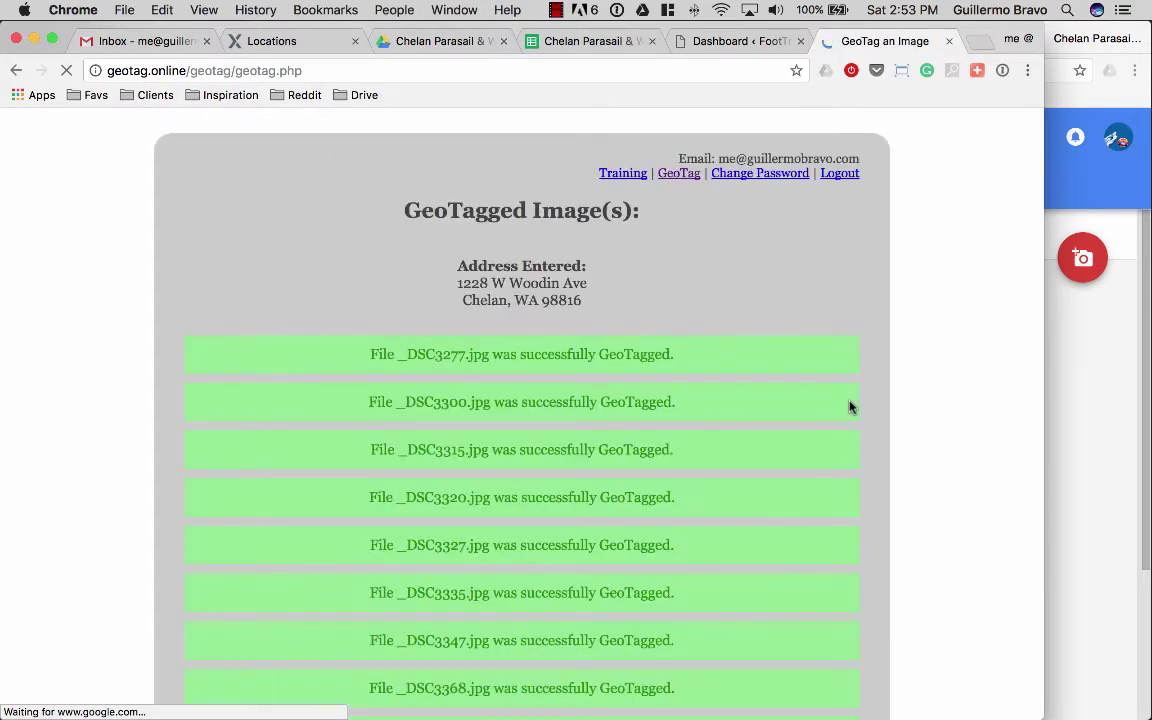
pyautogui.scroll(-15, 569, 293)
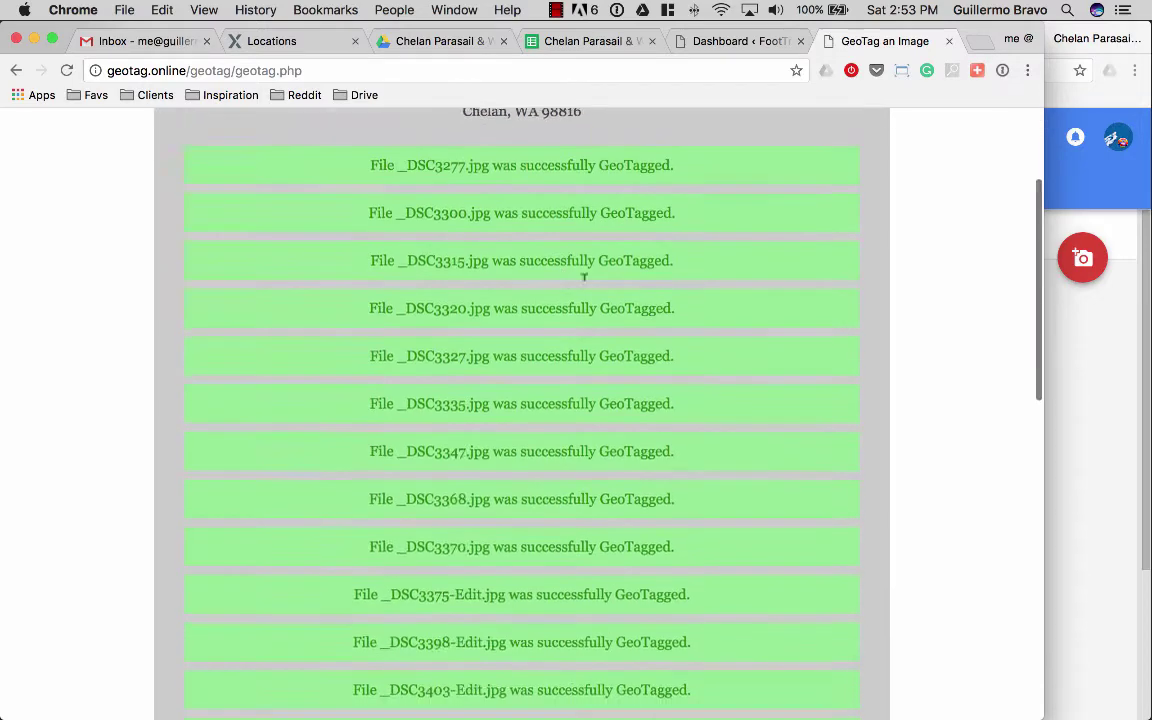
pyautogui.click(578, 316)
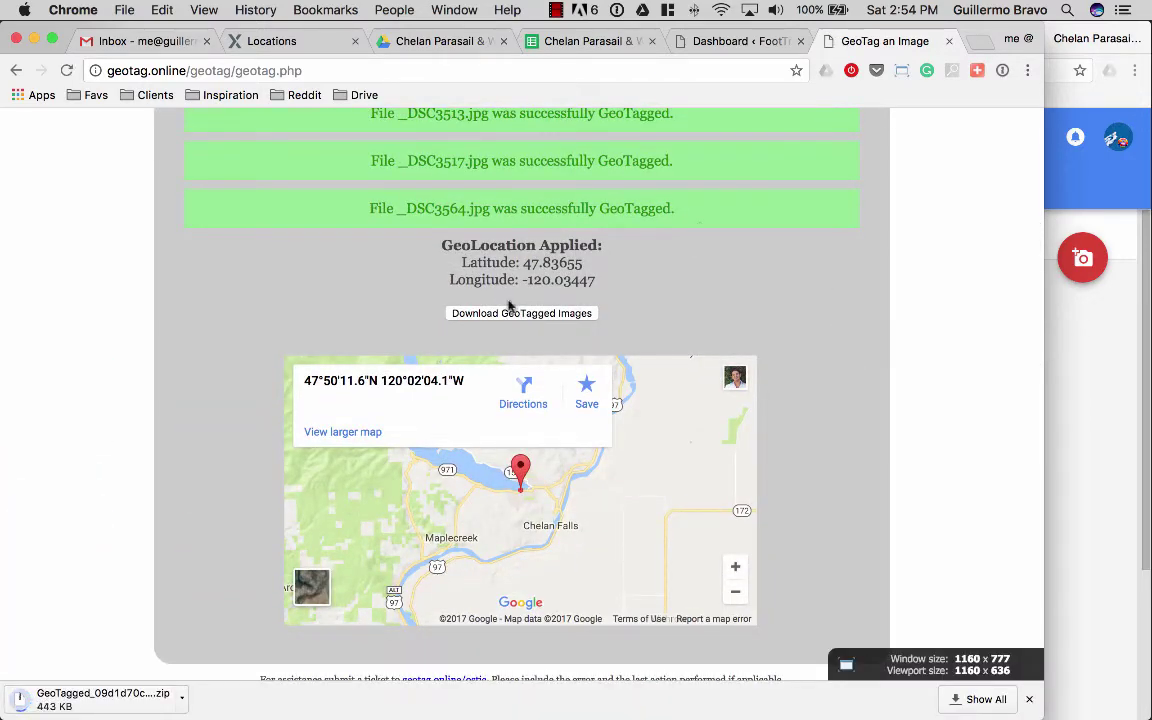
pyautogui.press('super+Tab')
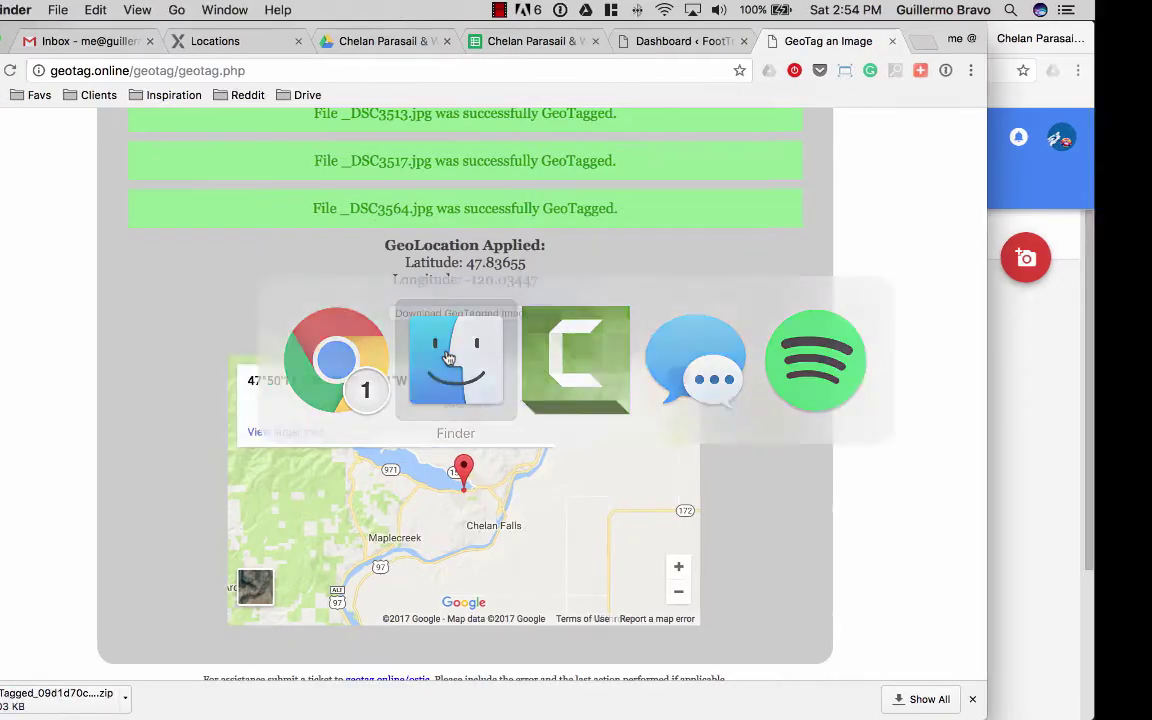
# Move the 11 remaining tagged 3 photos into geo-tagged, resolving the duplicate conflict
pyautogui.click(410, 311)
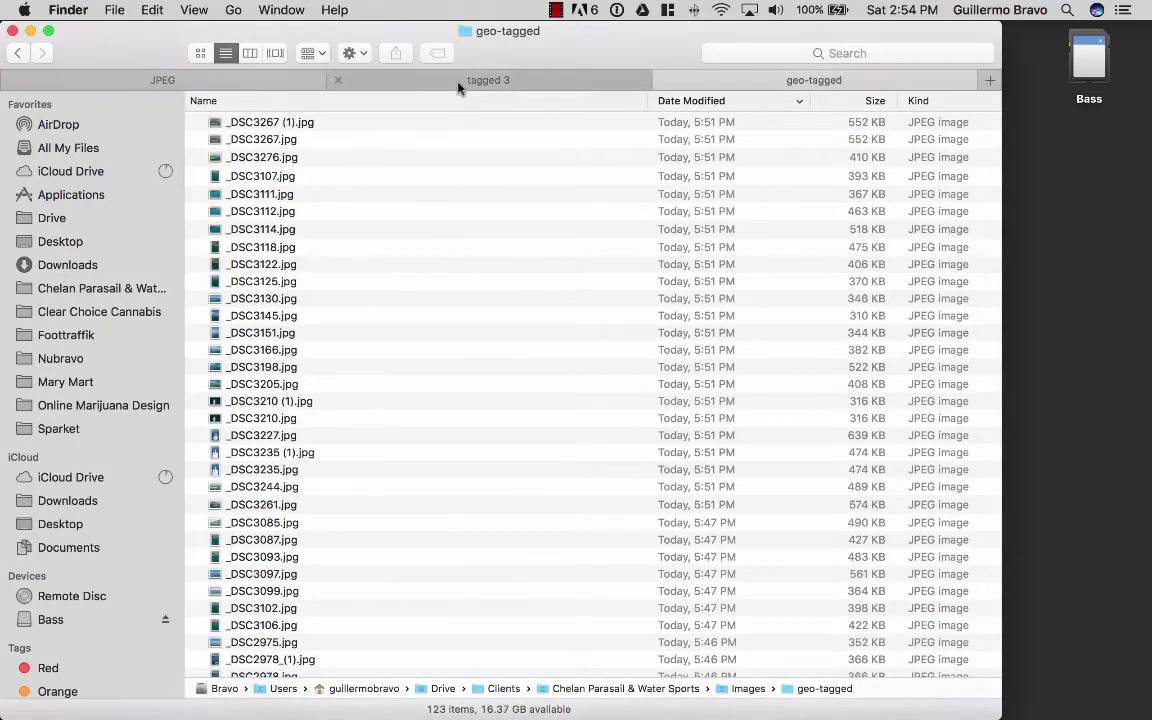
pyautogui.click(411, 76)
pyautogui.click(334, 206)
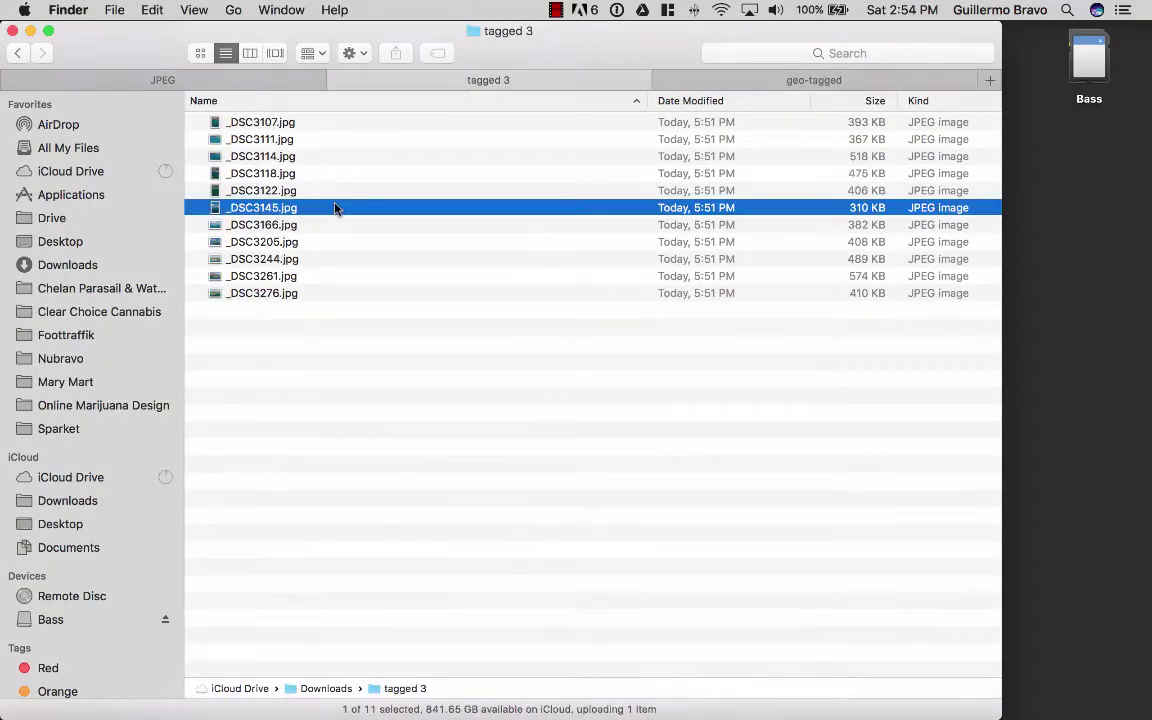
pyautogui.click(758, 80)
pyautogui.click(609, 80)
pyautogui.press('super+a')
pyautogui.moveTo(446, 140); pyautogui.dragTo(810, 82)
pyautogui.click(636, 201)
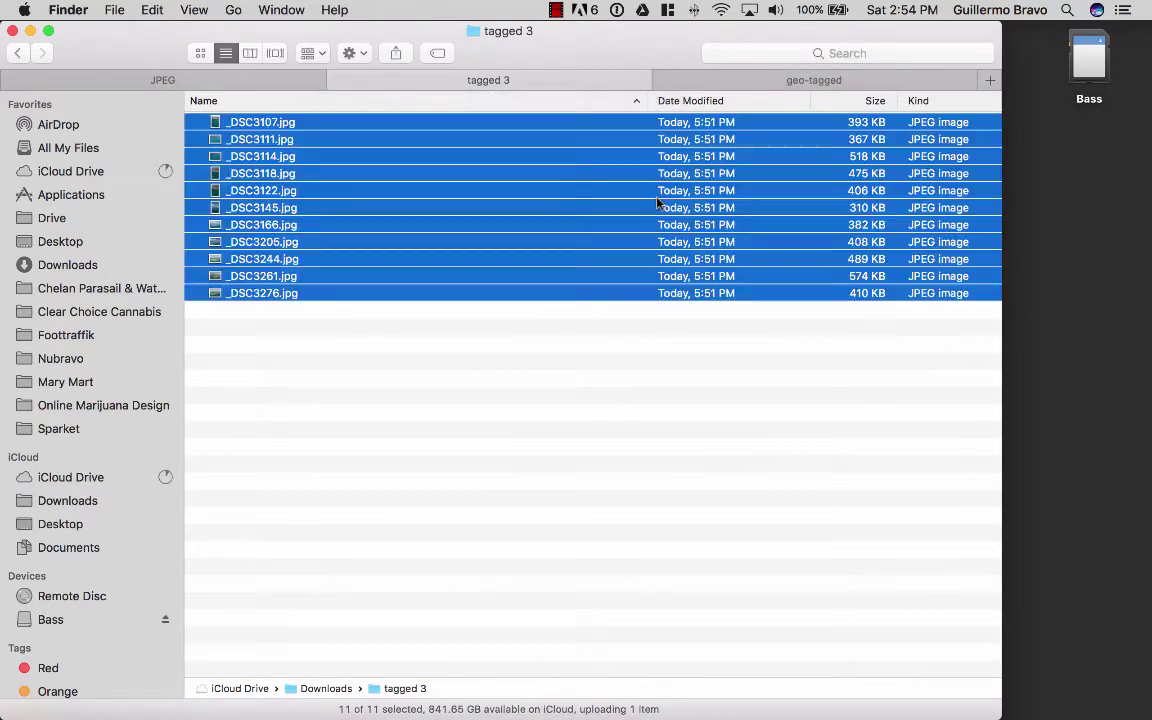
pyautogui.click(842, 352)
# In Downloads, trash the old tagged folders and zips and unzip the newest GeoTagged download
pyautogui.click(17, 53)
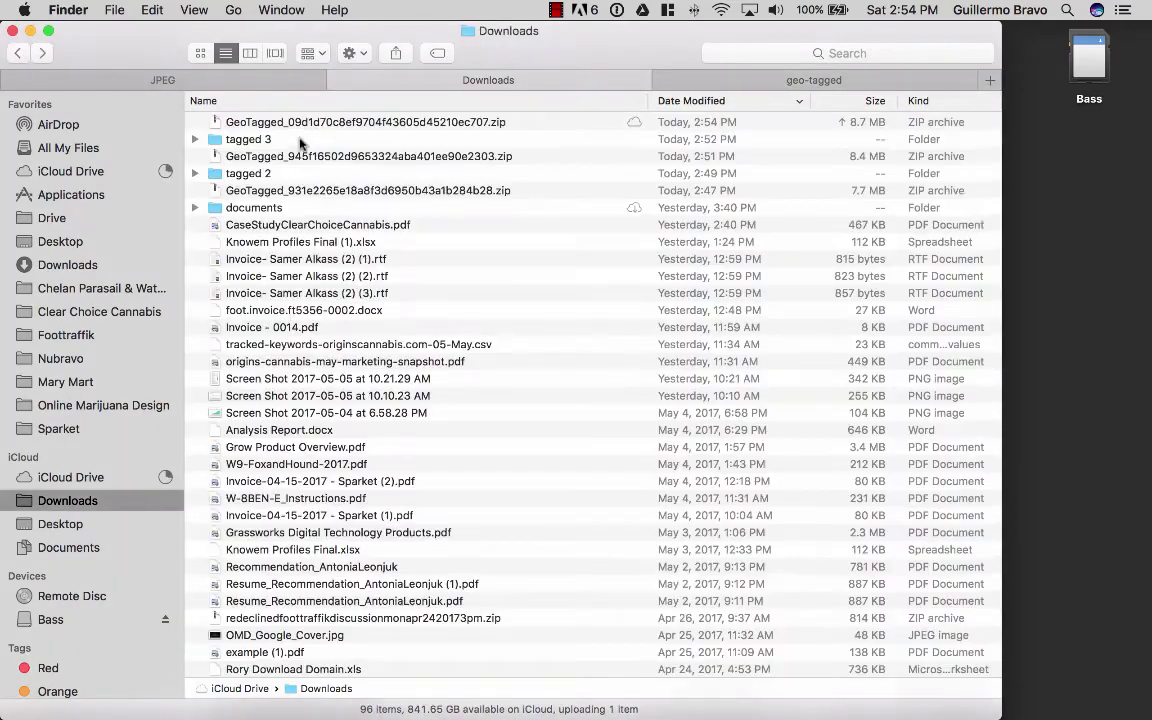
pyautogui.click(248, 139)
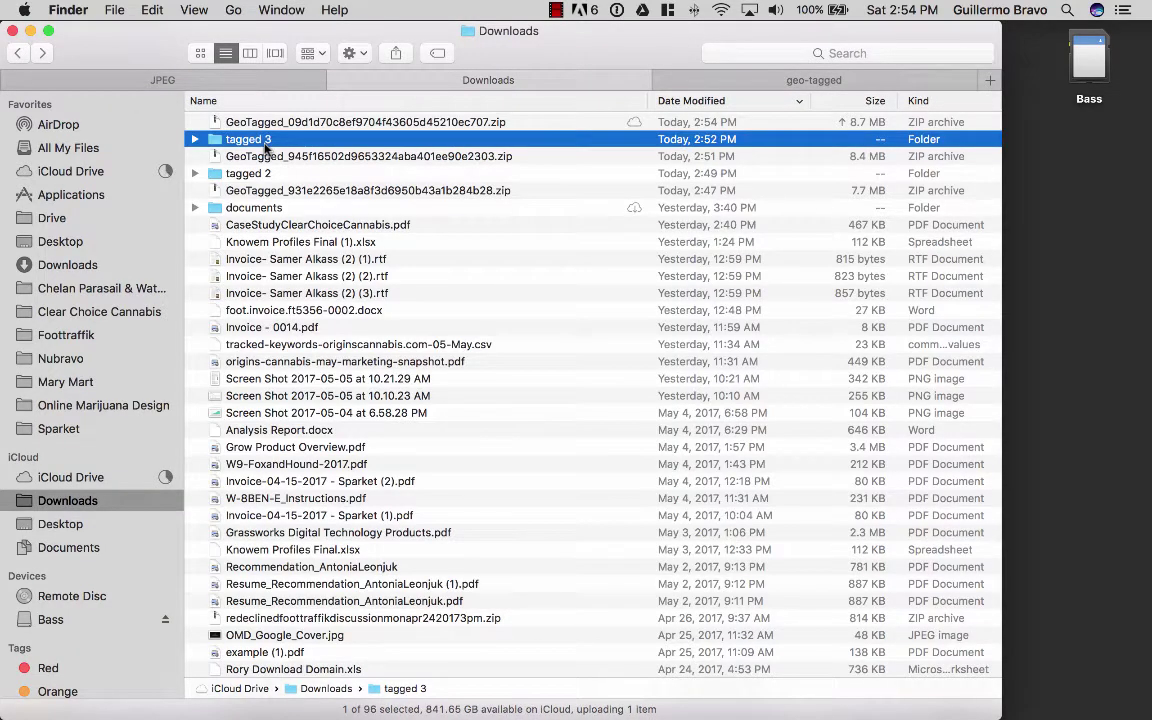
pyautogui.hotkey('shift', 'Down')
pyautogui.hotkey('shift', 'Down')
pyautogui.hotkey('shift', 'Down')
pyautogui.press('super+BackSpace')
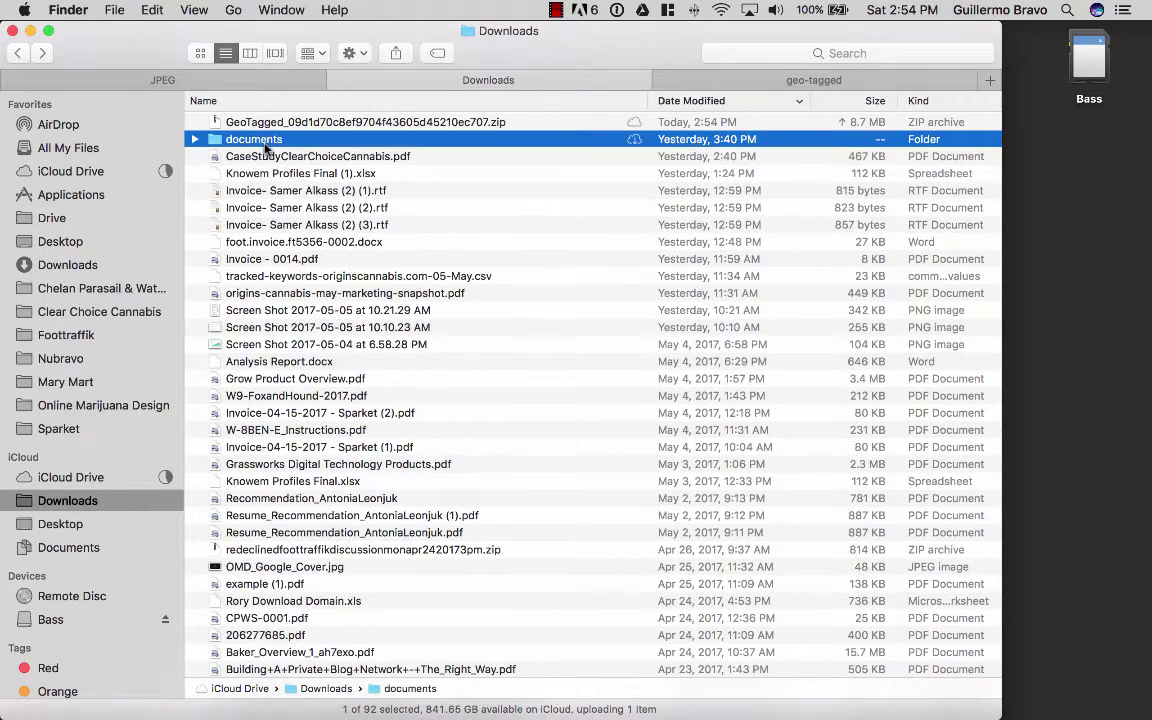
pyautogui.click(290, 122)
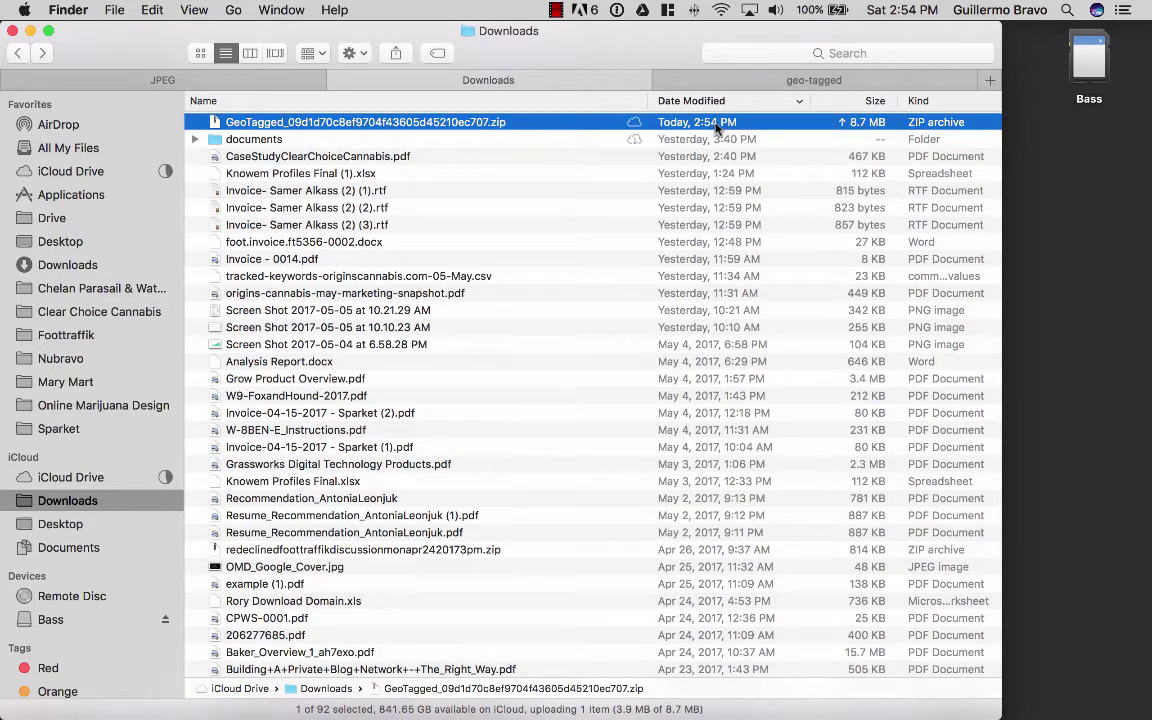
pyautogui.doubleClick(715, 128)
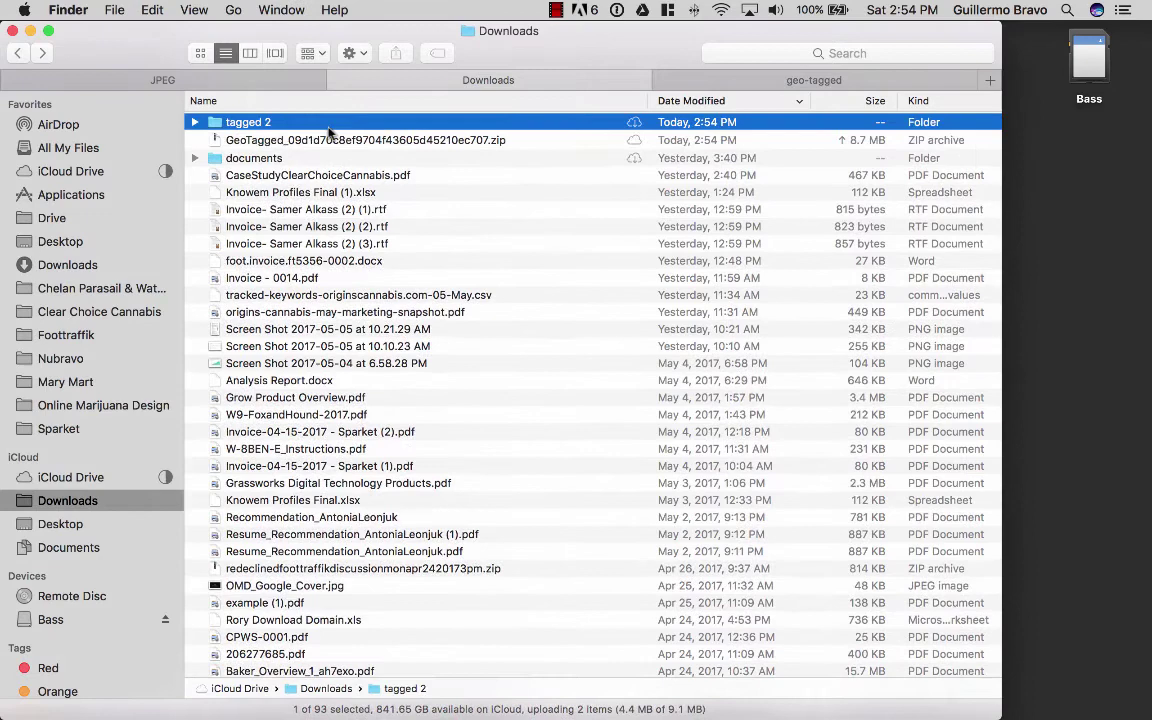
# Move the 20 photos from the unzipped tagged 2 folder into geo-tagged, reaching 143 files
pyautogui.doubleClick(311, 124)
pyautogui.click(617, 207)
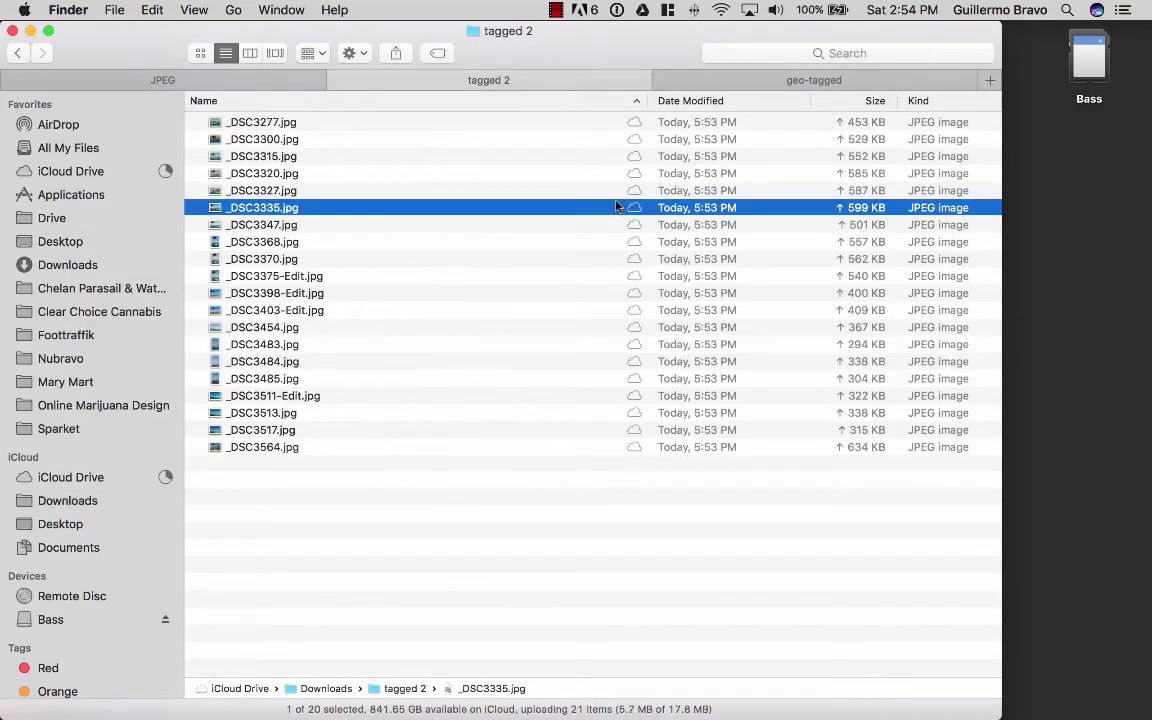
pyautogui.press('super+a')
pyautogui.moveTo(424, 162); pyautogui.dragTo(818, 87)
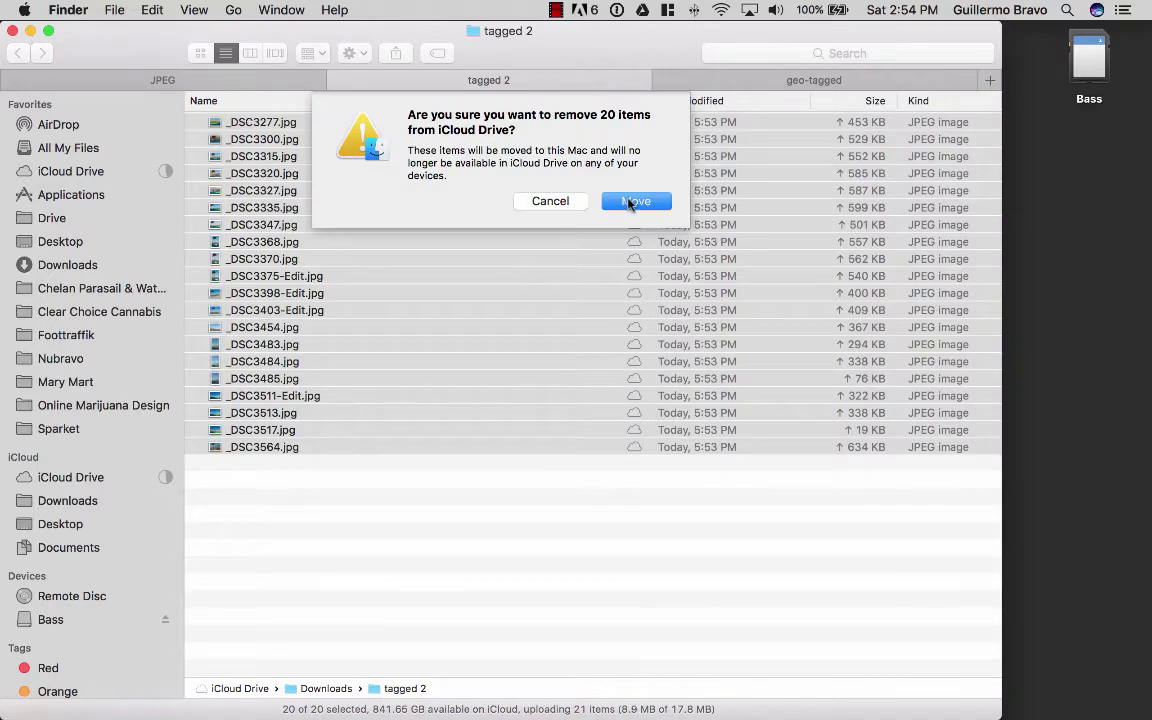
pyautogui.click(632, 202)
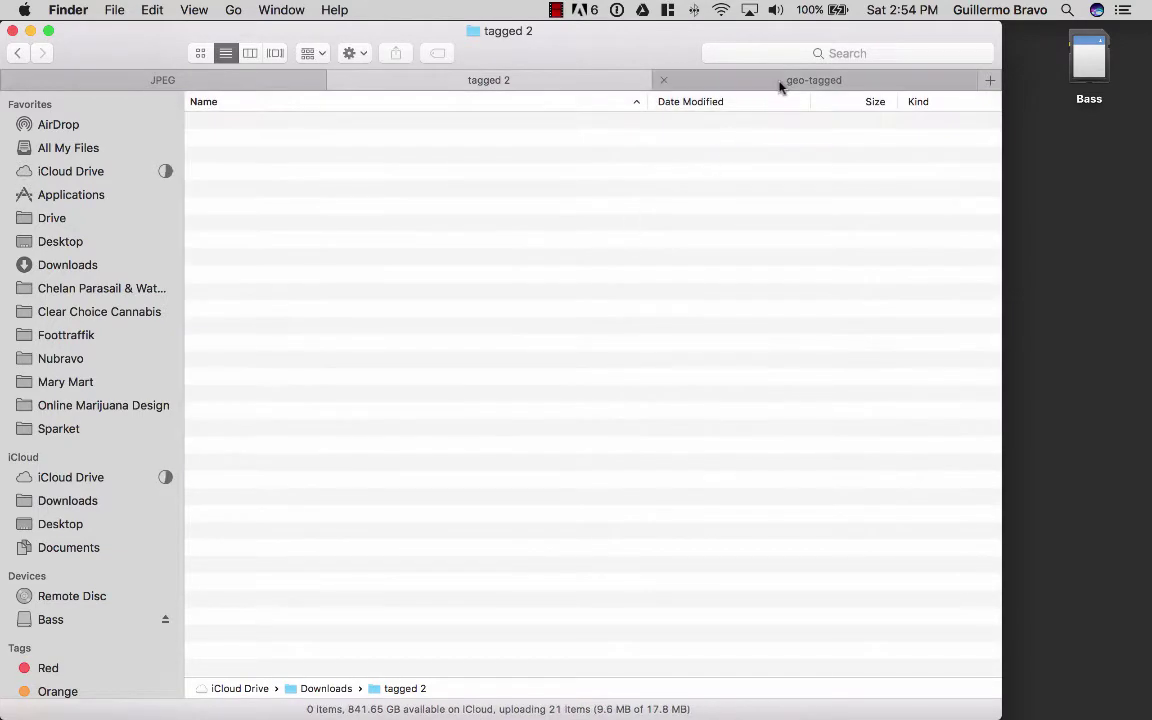
pyautogui.click(780, 87)
pyautogui.click(558, 314)
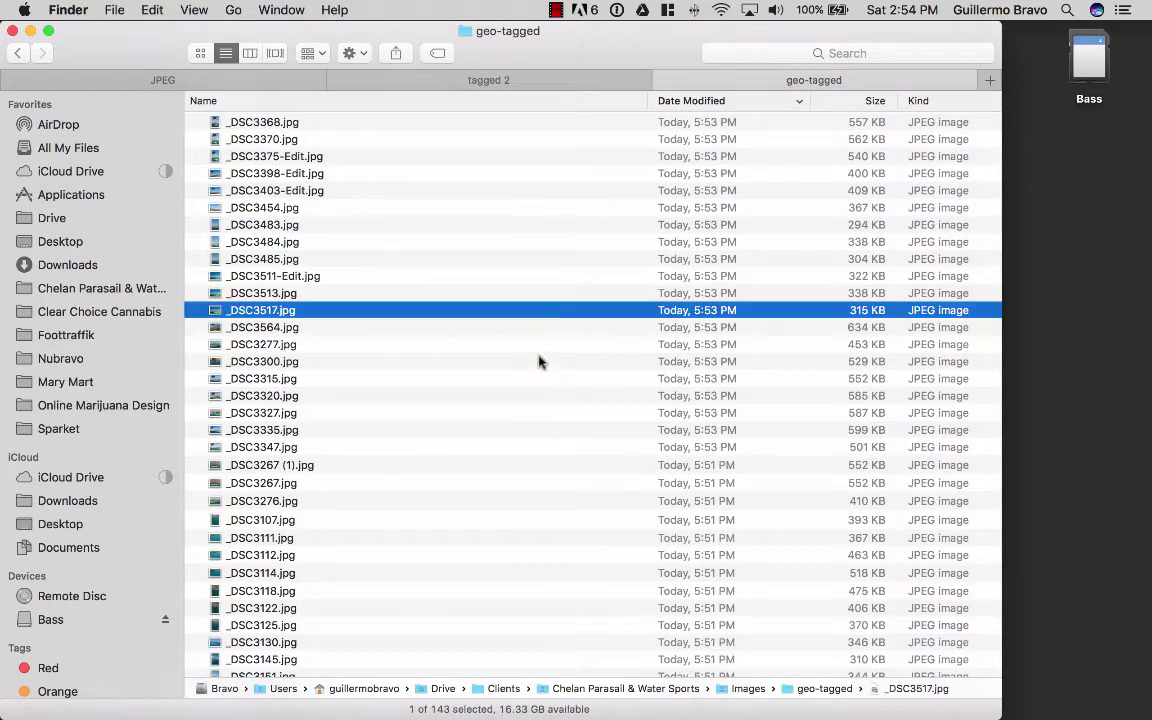
pyautogui.press('super+Tab')
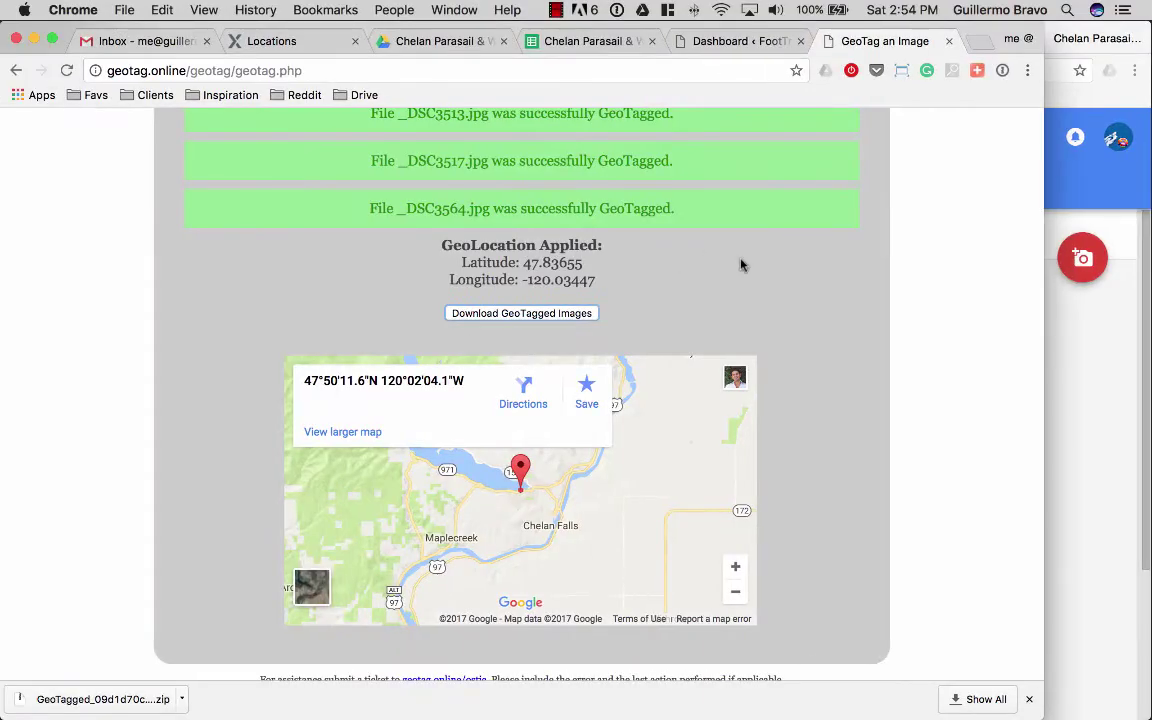
# Open a blank geotag form and autofill the saved Chelan business address
pyautogui.scroll(10, 810, 334)
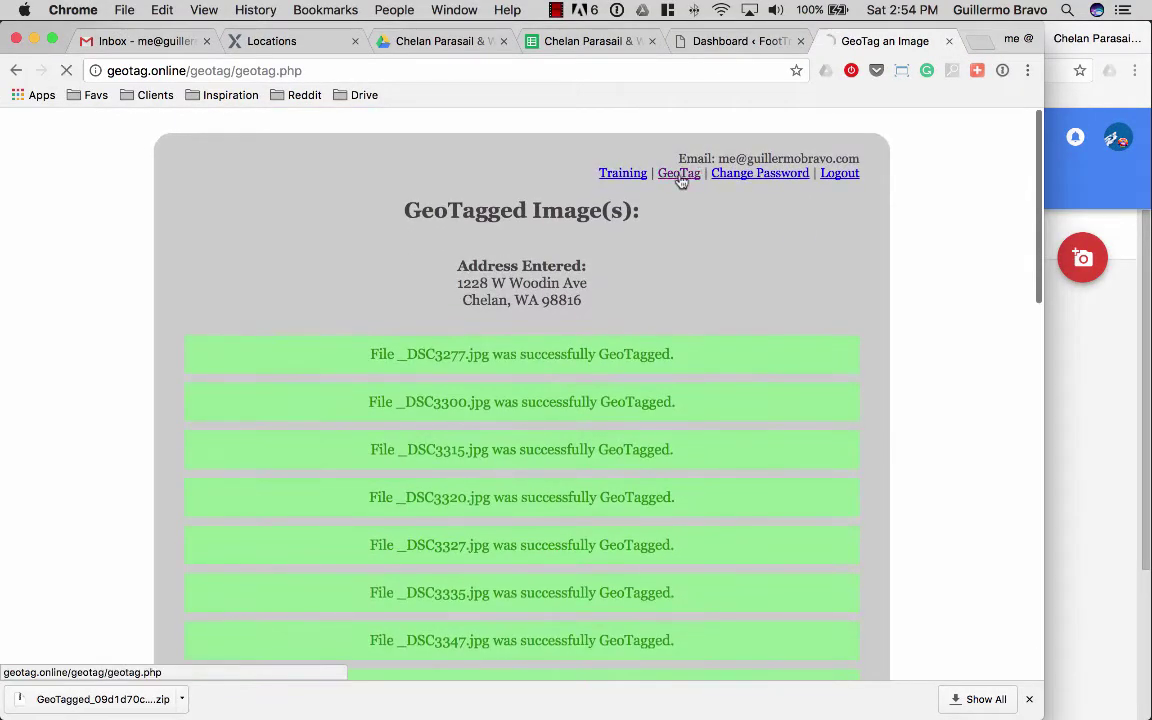
pyautogui.click(679, 173)
pyautogui.click(1029, 699)
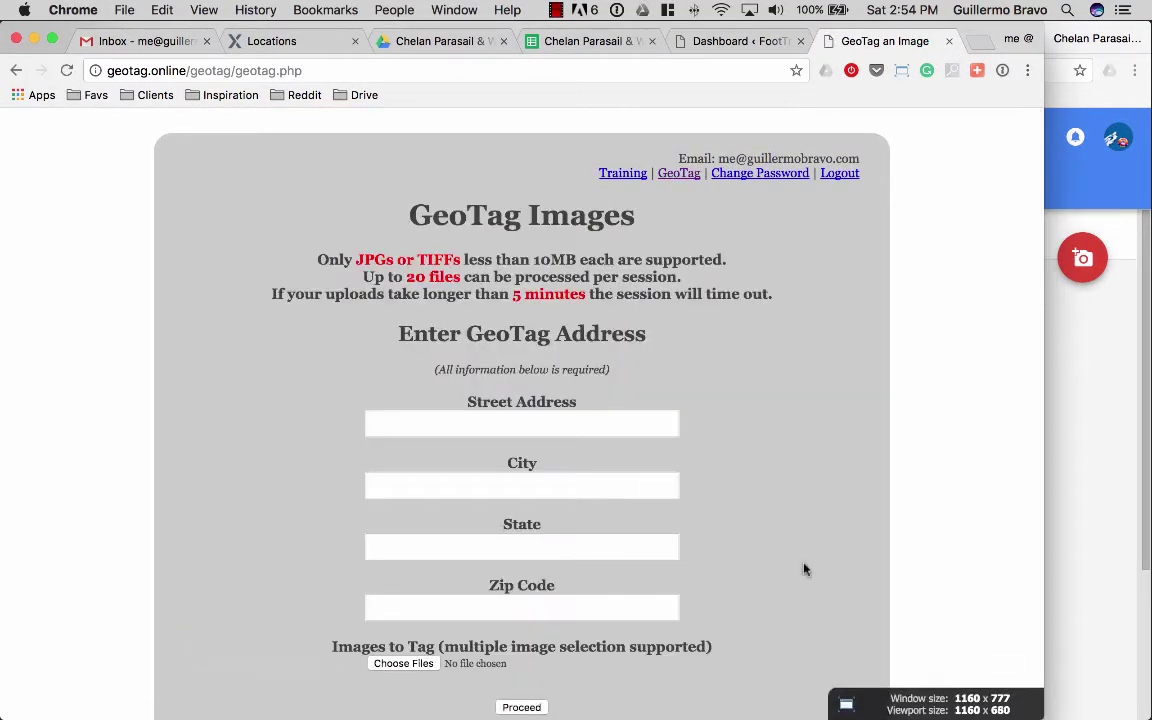
pyautogui.click(550, 417)
pyautogui.write('1')
pyautogui.click(458, 450)
# Attach the 20 photos _DSC3582.jpg through _DSC3727.jpg to the upload field
pyautogui.press('Tab')
pyautogui.press('Tab')
pyautogui.press('Tab')
pyautogui.press('Tab')
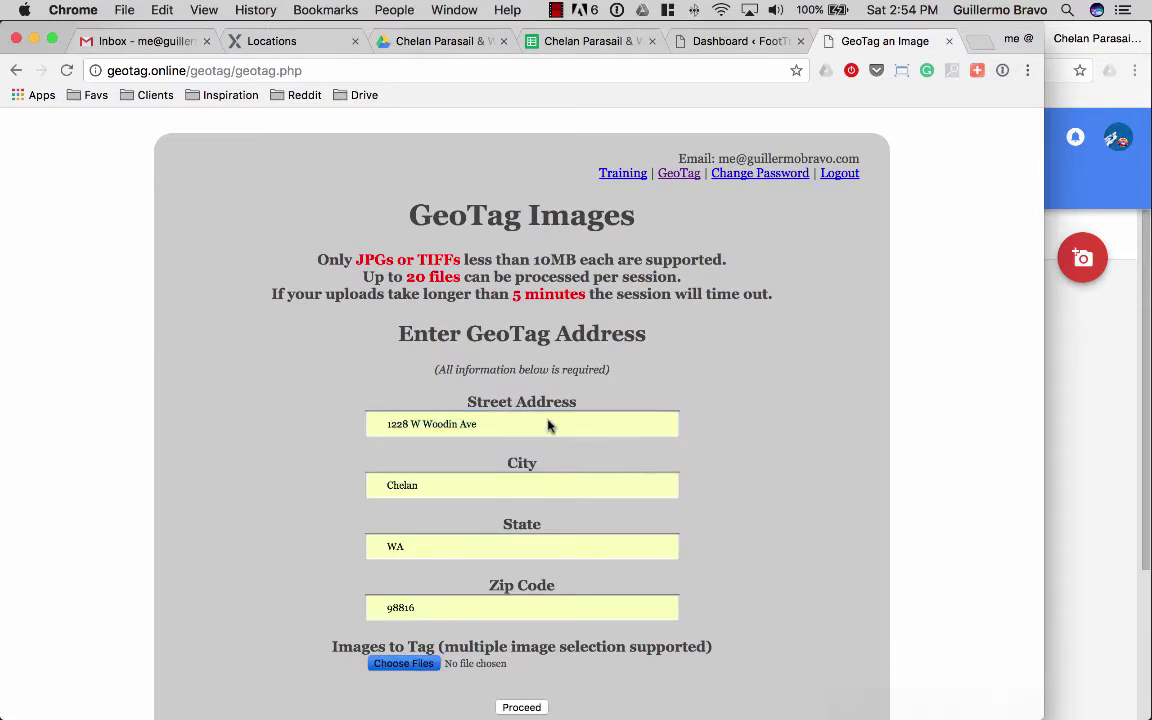
pyautogui.press('space')
pyautogui.scroll(-15, 715, 244)
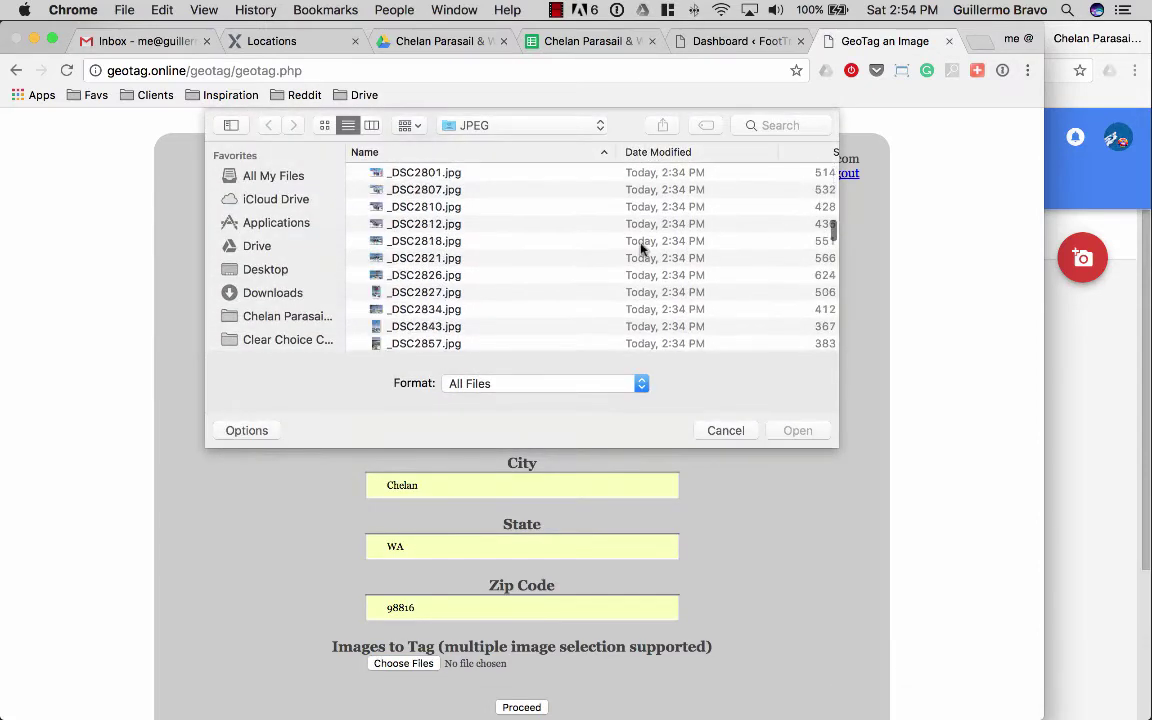
pyautogui.scroll(-20, 561, 255)
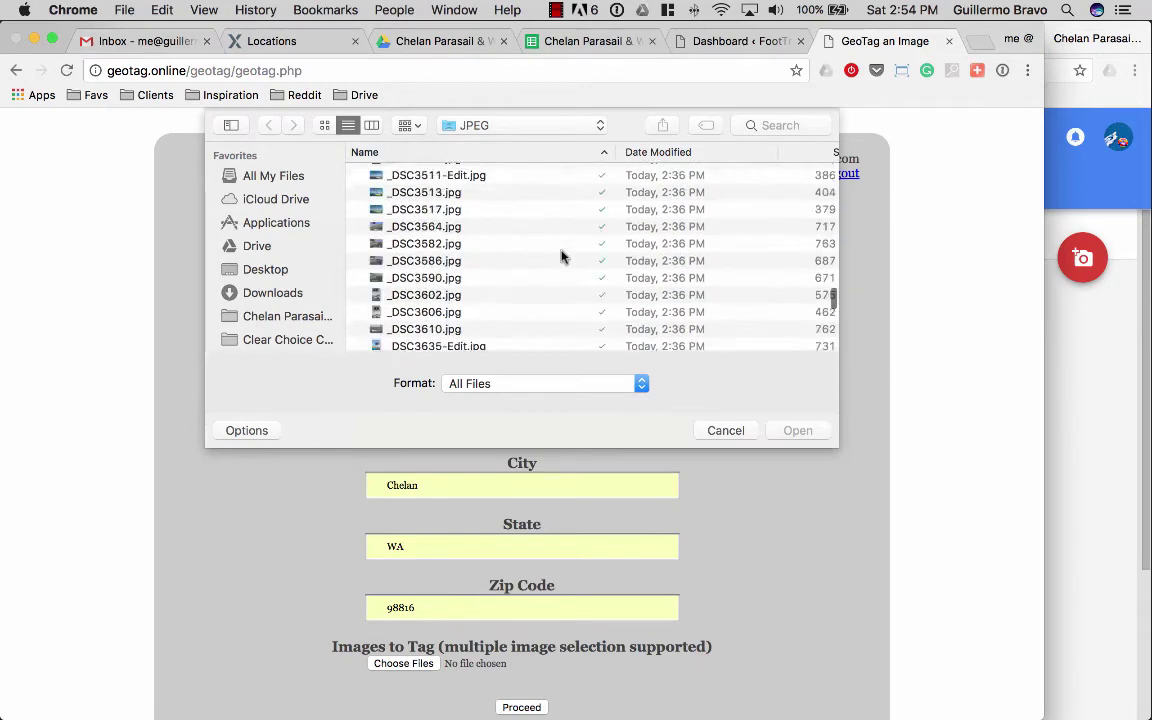
pyautogui.scroll(3, 561, 253)
pyautogui.click(480, 260)
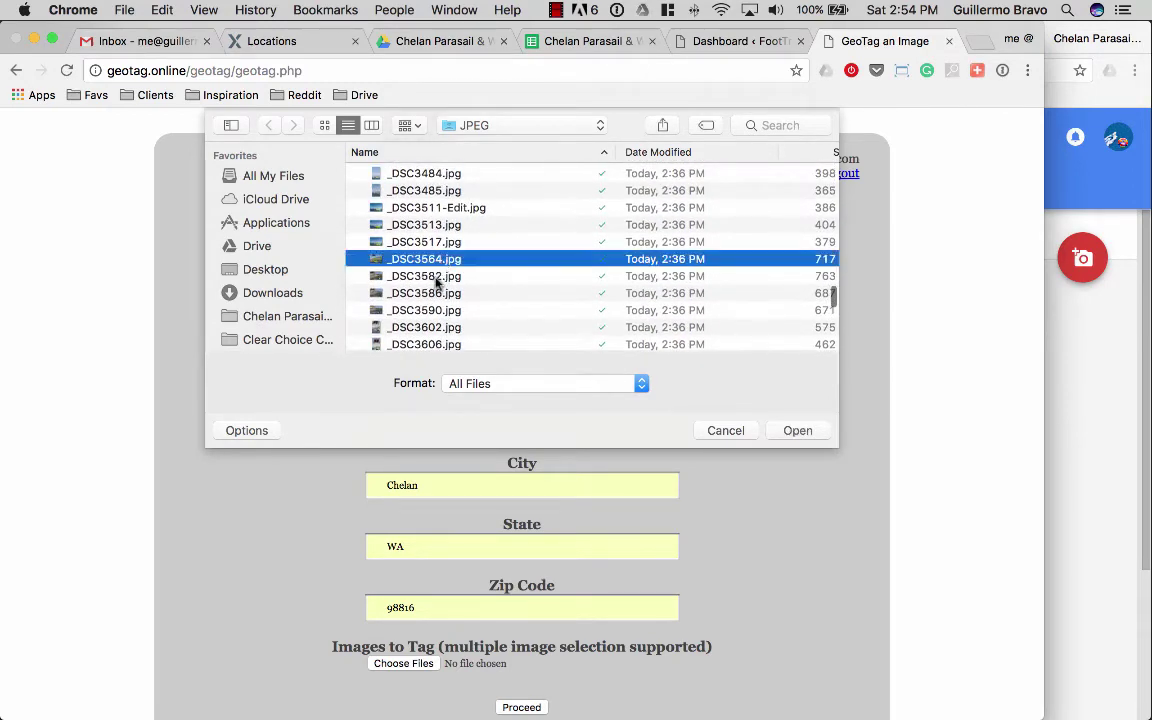
pyautogui.click(440, 279)
pyautogui.hotkey('shift', 'Down')
pyautogui.hotkey('shift', 'Down')
pyautogui.hotkey('shift', 'Down')
pyautogui.hotkey('shift', 'Down')
pyautogui.hotkey('shift', 'Down')
pyautogui.hotkey('shift', 'Down')
pyautogui.hotkey('shift', 'Down')
pyautogui.hotkey('shift', 'Down')
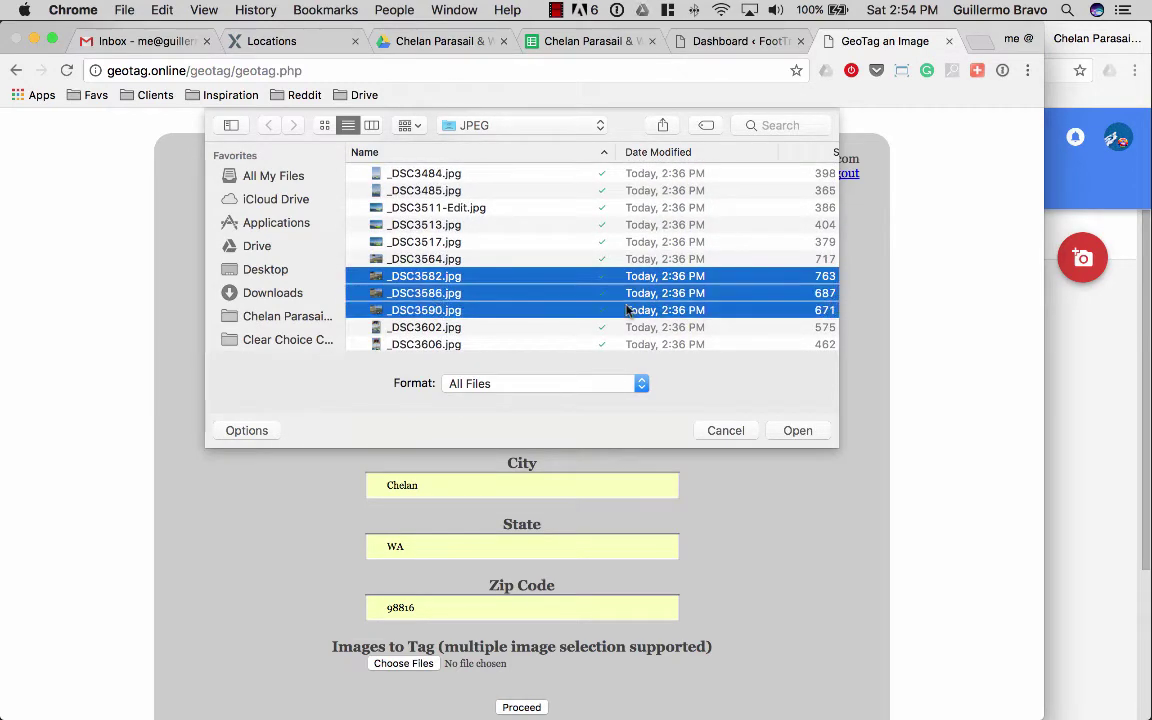
pyautogui.hotkey('shift', 'Down')
pyautogui.hotkey('shift', 'Down')
pyautogui.hotkey('shift', 'Down')
pyautogui.hotkey('shift', 'Down')
pyautogui.hotkey('shift', 'Down')
pyautogui.hotkey('shift', 'Down')
pyautogui.hotkey('shift', 'Down')
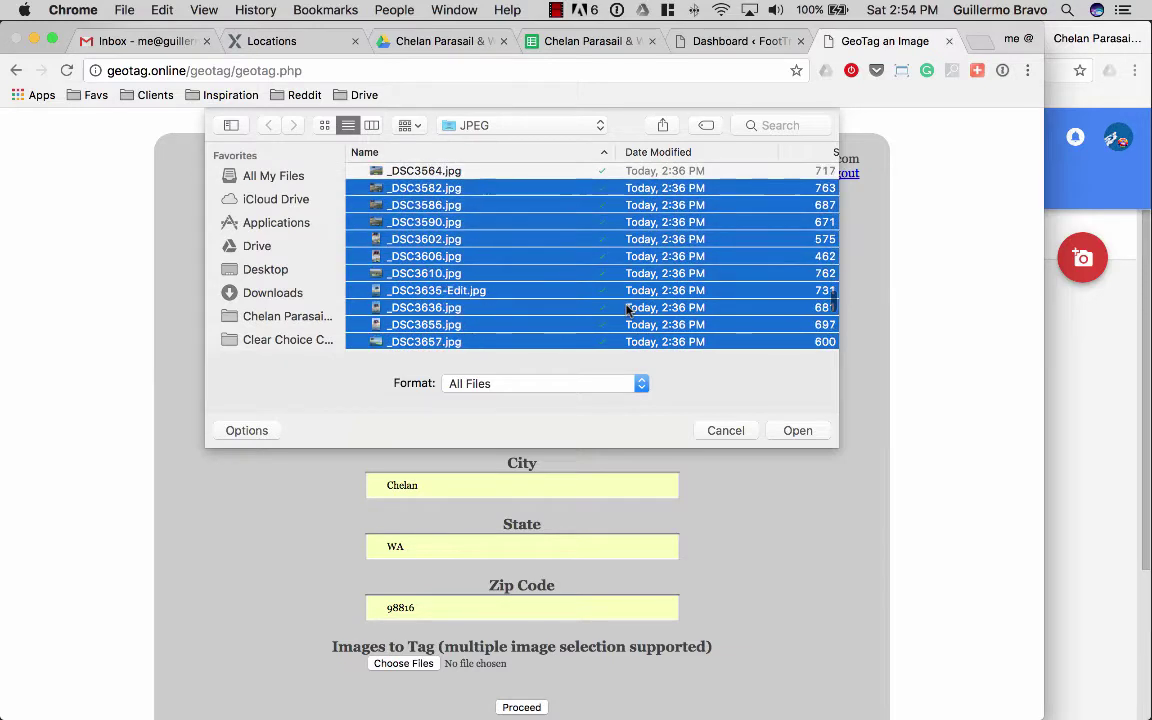
pyautogui.hotkey('shift', 'Down')
pyautogui.hotkey('shift', 'Down')
pyautogui.hotkey('shift', 'Down')
pyautogui.hotkey('shift', 'Down')
pyautogui.hotkey('shift', 'Down')
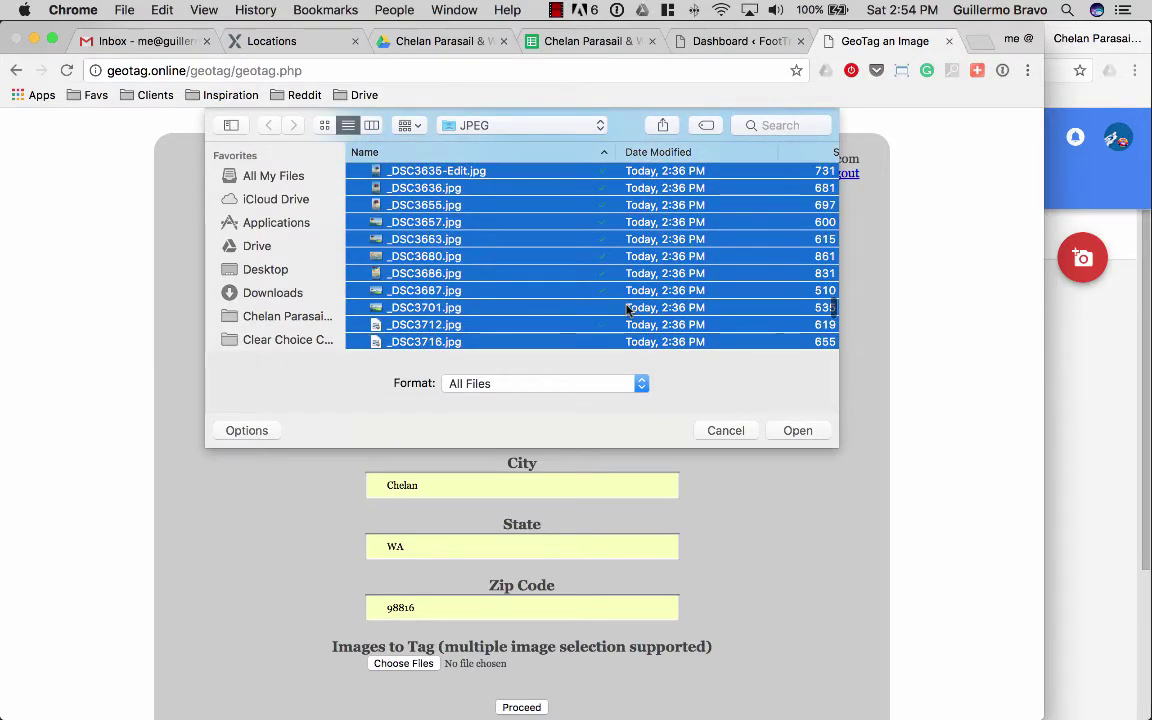
pyautogui.click(797, 430)
pyautogui.scroll(-2, 920, 436)
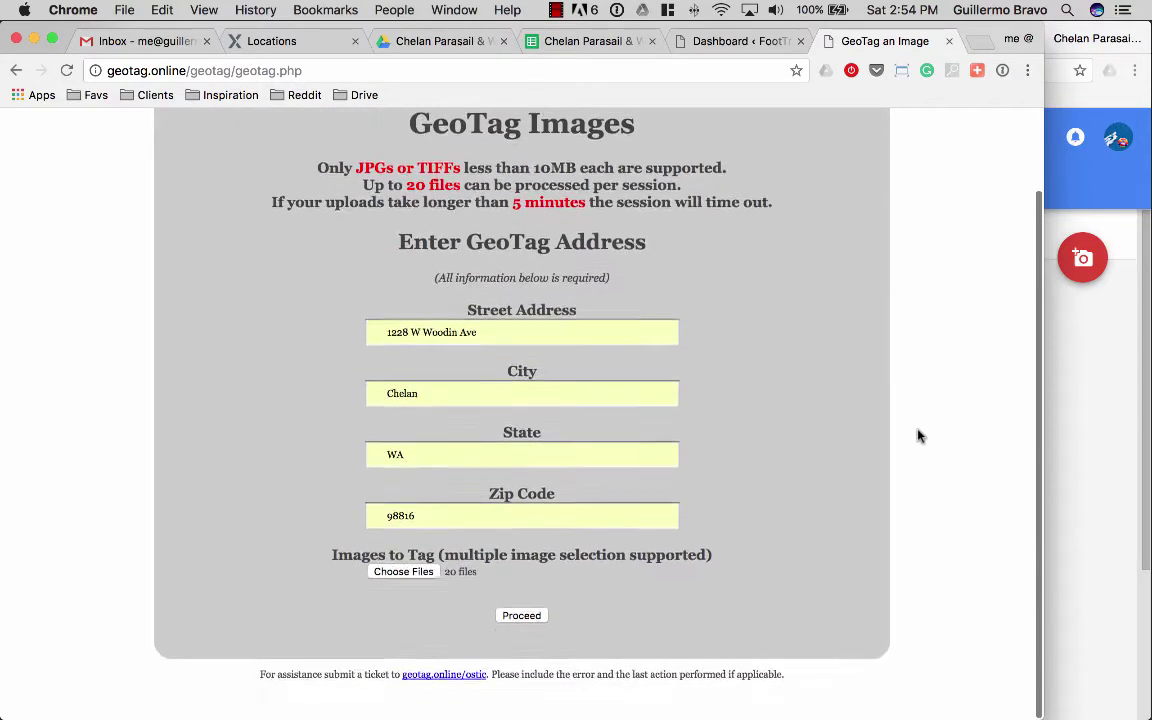
# Geotag the 20 photos at 47.83655, -120.03447 and let the tagged zip download
pyautogui.click(524, 616)
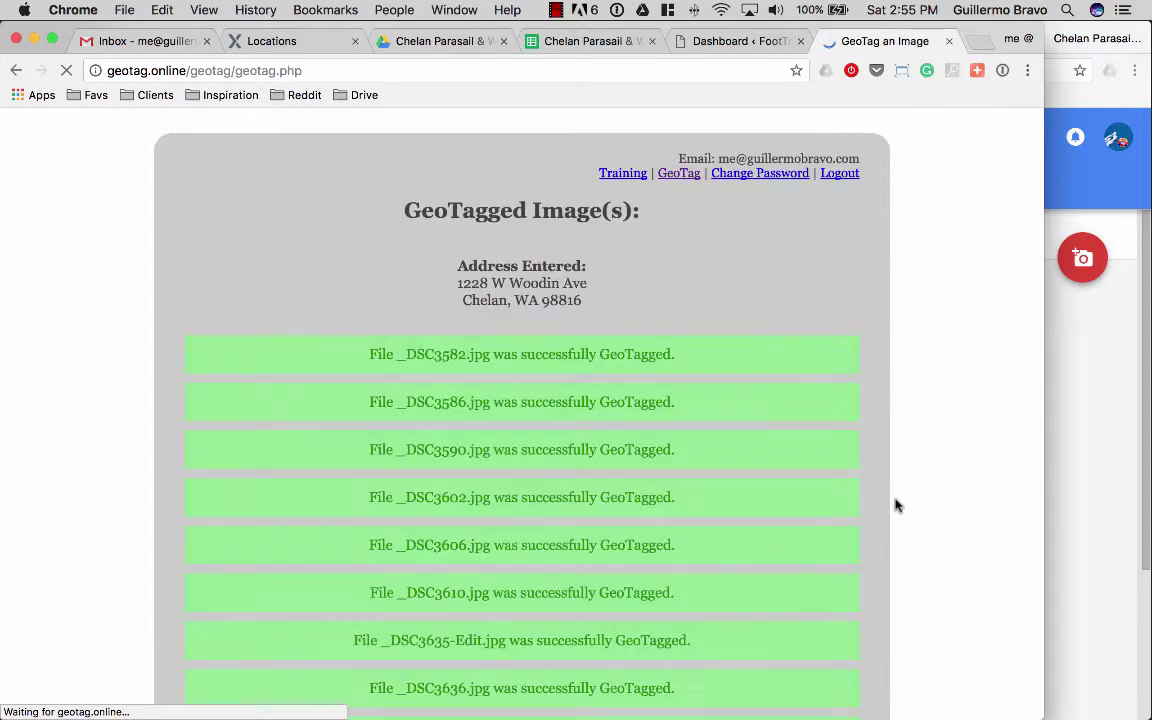
pyautogui.scroll(-15, 446, 401)
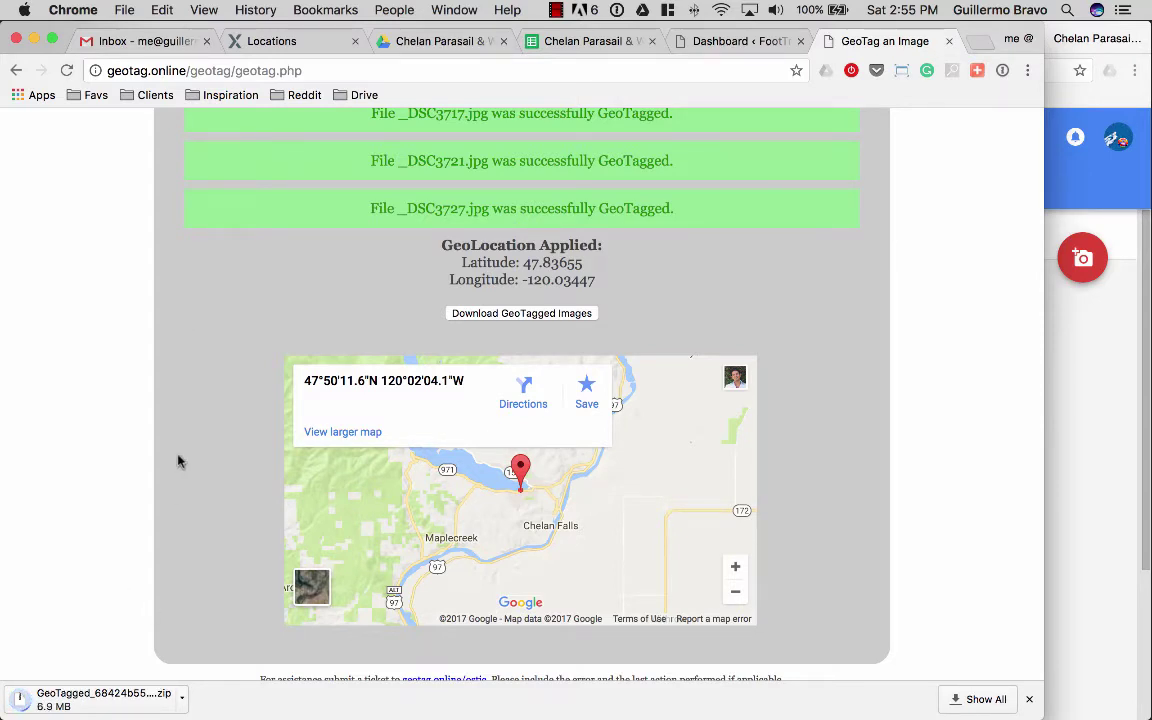
pyautogui.press('super+Tab')
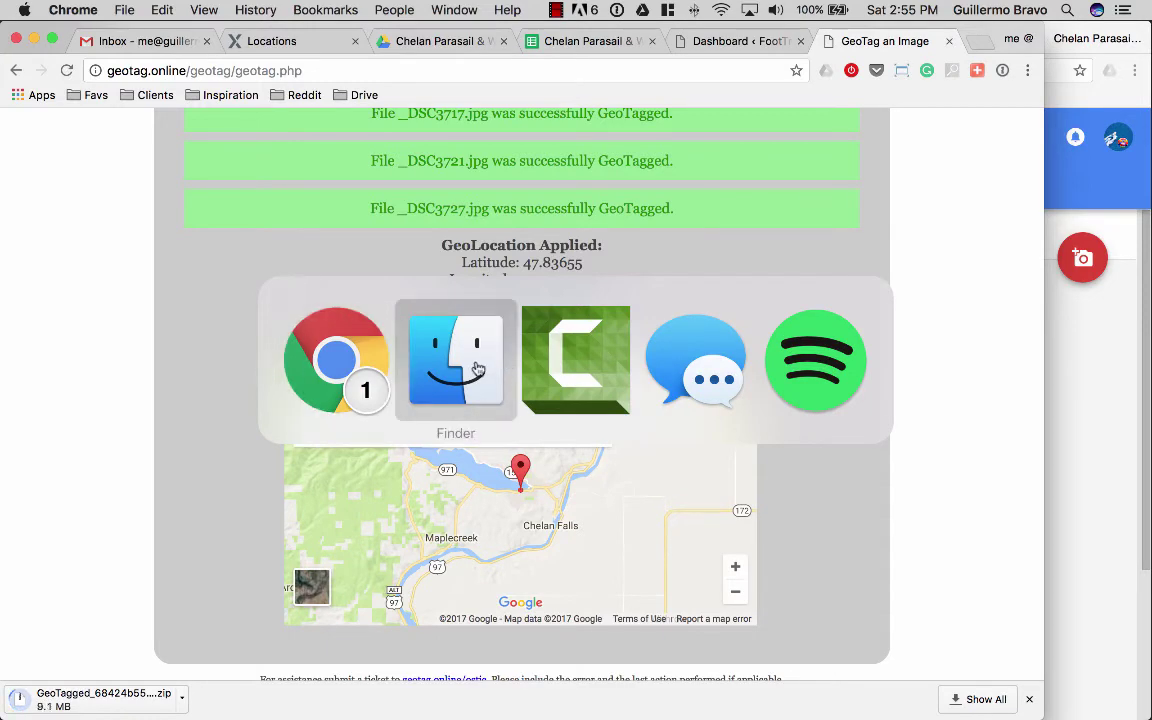
# Confirm tagged 2 is empty, then in Downloads select the old folder and previous zip
pyautogui.click(455, 358)
pyautogui.click(489, 80)
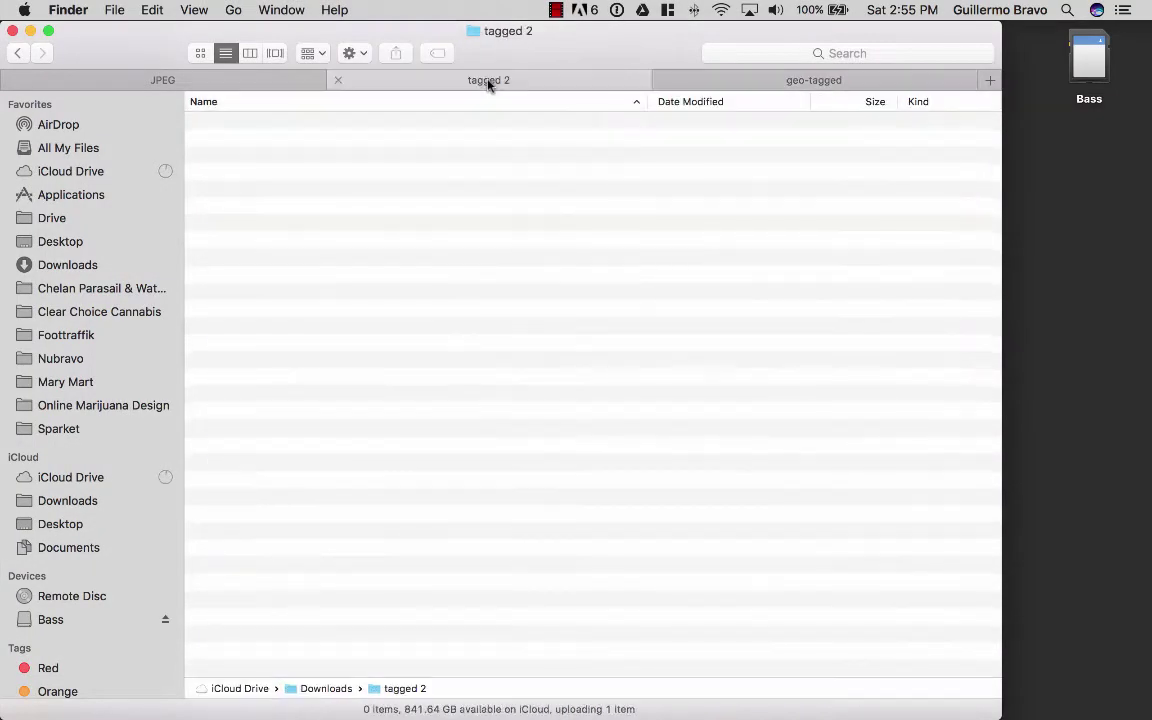
pyautogui.click(17, 54)
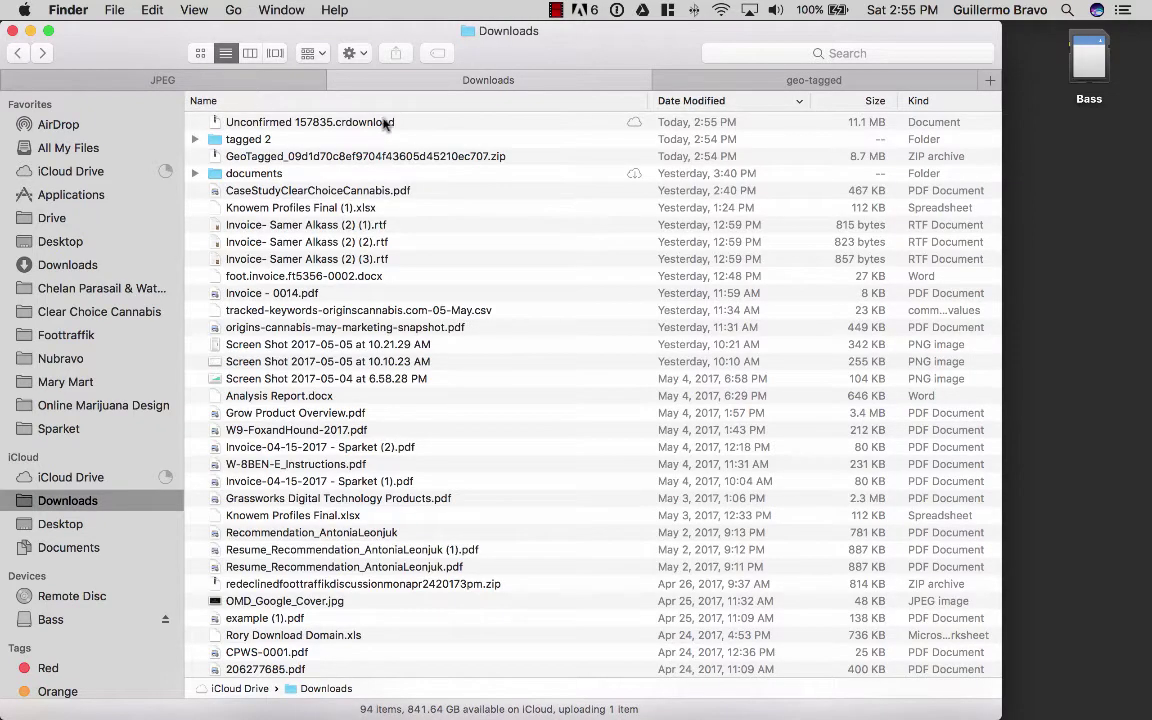
pyautogui.click(383, 122)
pyautogui.click(300, 139)
pyautogui.keyDown('shift'); pyautogui.click(322, 150); pyautogui.keyUp('shift')
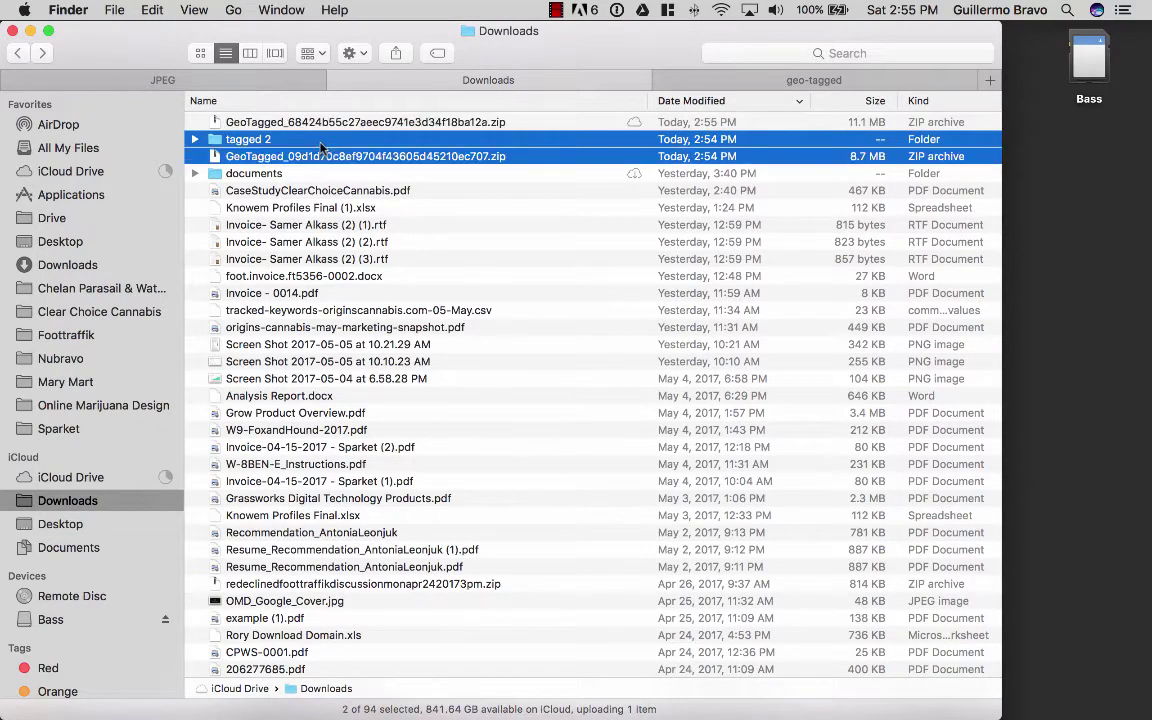
pyautogui.press('Down')
# Unzip GeoTagged_68424 and move its 20 tagged 2 photos into the geo-tagged folder
pyautogui.click(437, 122)
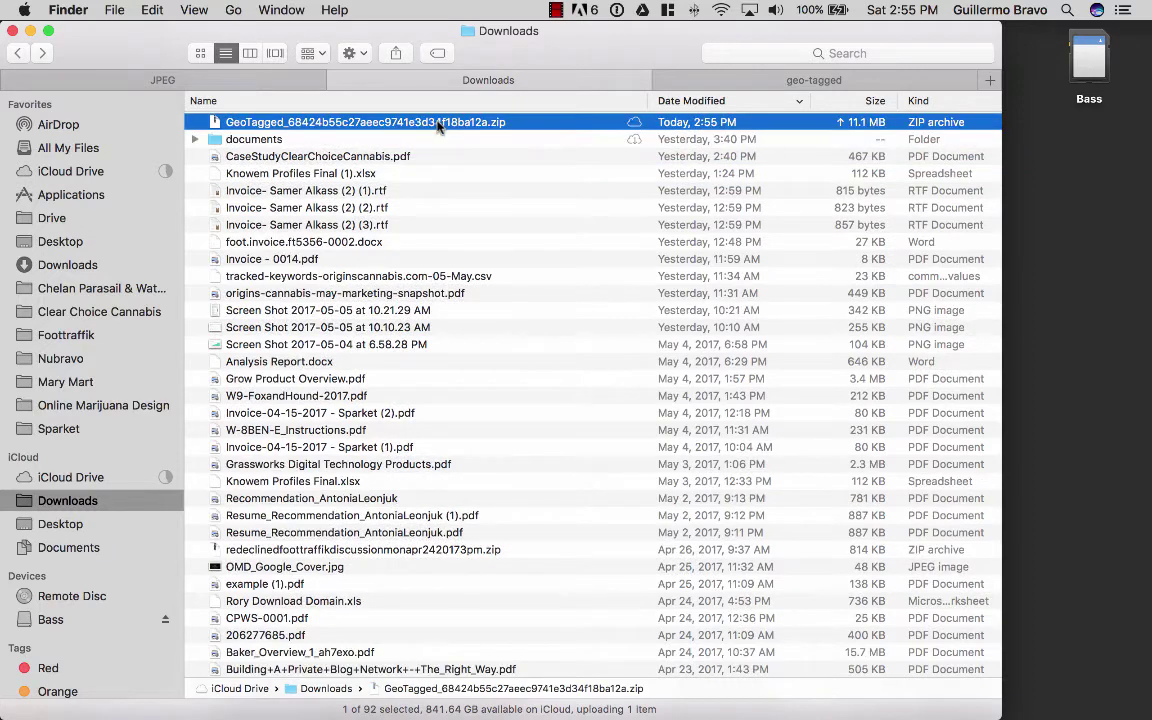
pyautogui.doubleClick(335, 122)
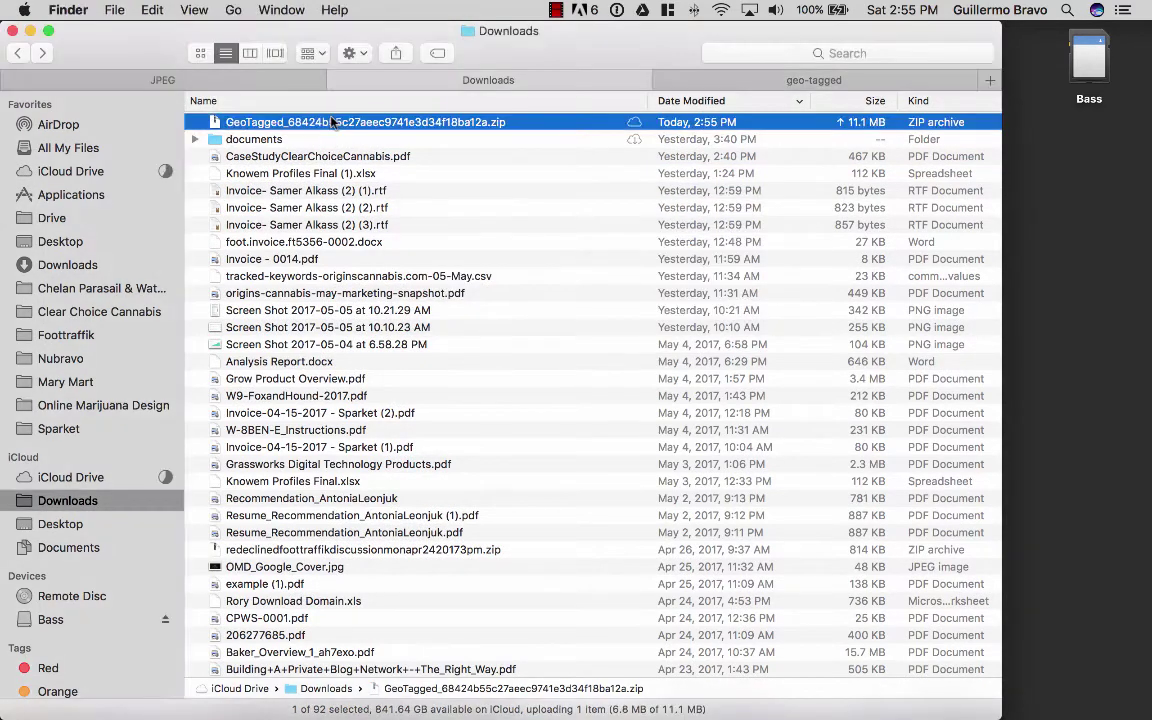
pyautogui.doubleClick(265, 121)
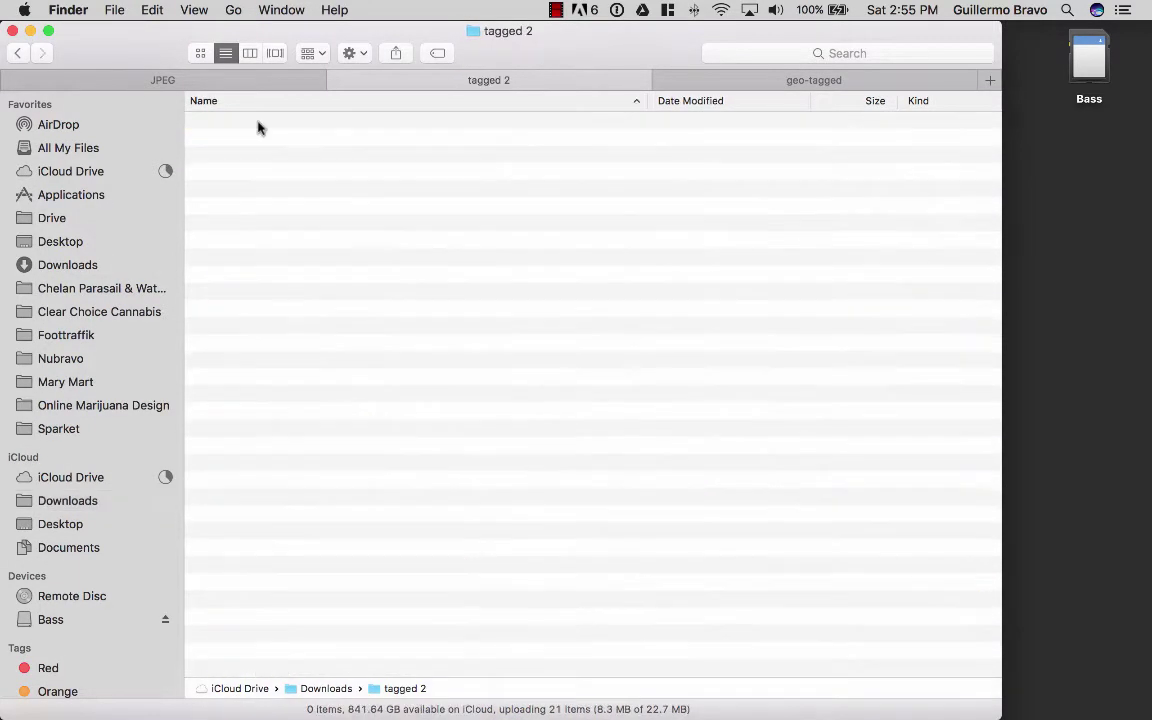
pyautogui.click(334, 156)
pyautogui.press('super+a')
pyautogui.moveTo(288, 154); pyautogui.dragTo(784, 82)
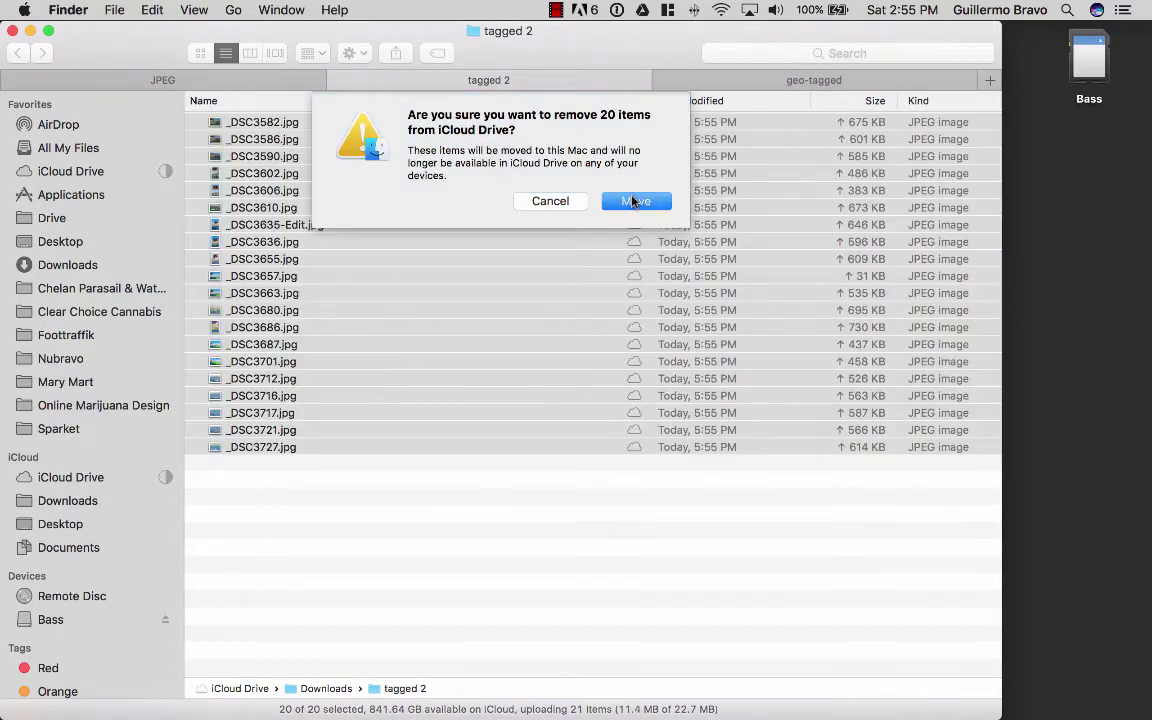
pyautogui.click(632, 199)
pyautogui.click(792, 80)
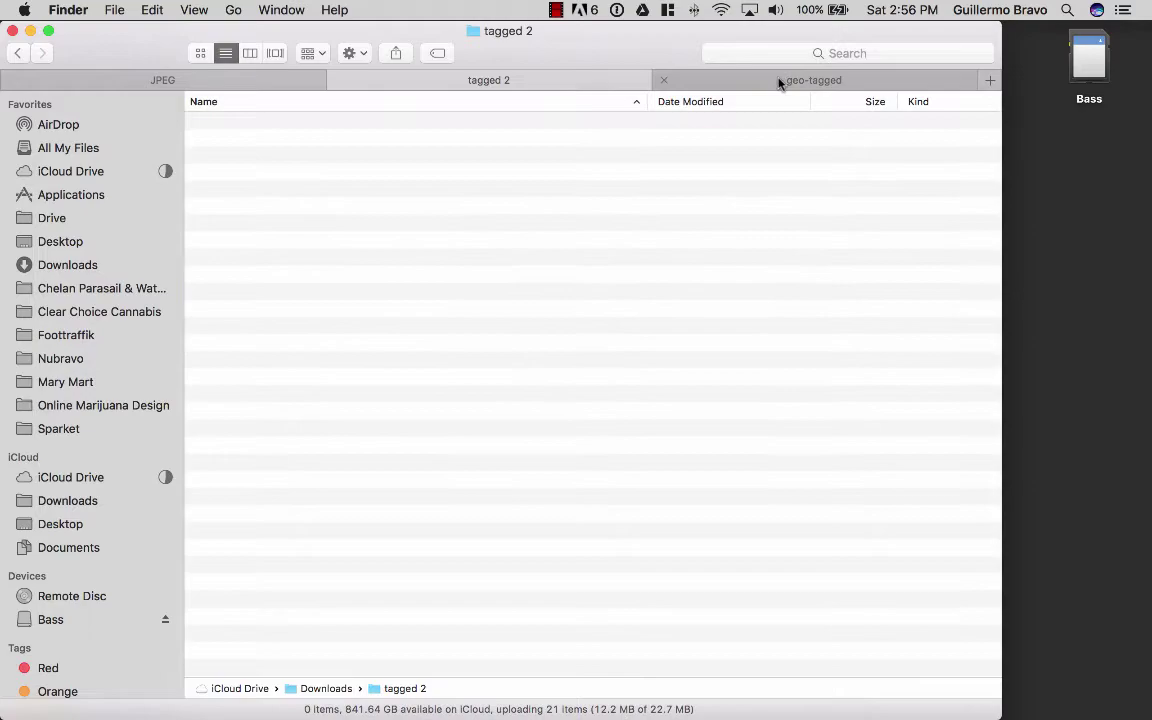
# Verify geo-tagged holds 163 files down to _DSC1133-Edit.jpg, then return to GeoTag Online
pyautogui.click(772, 84)
pyautogui.scroll(-15, 530, 450)
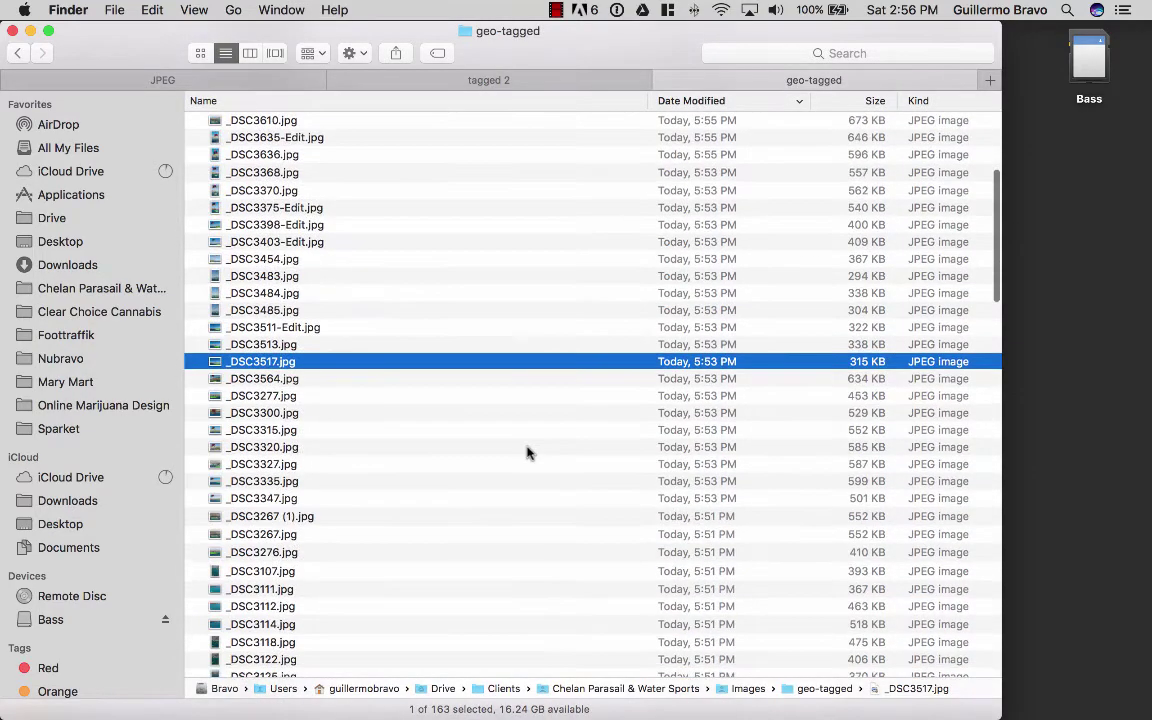
pyautogui.scroll(-20, 530, 453)
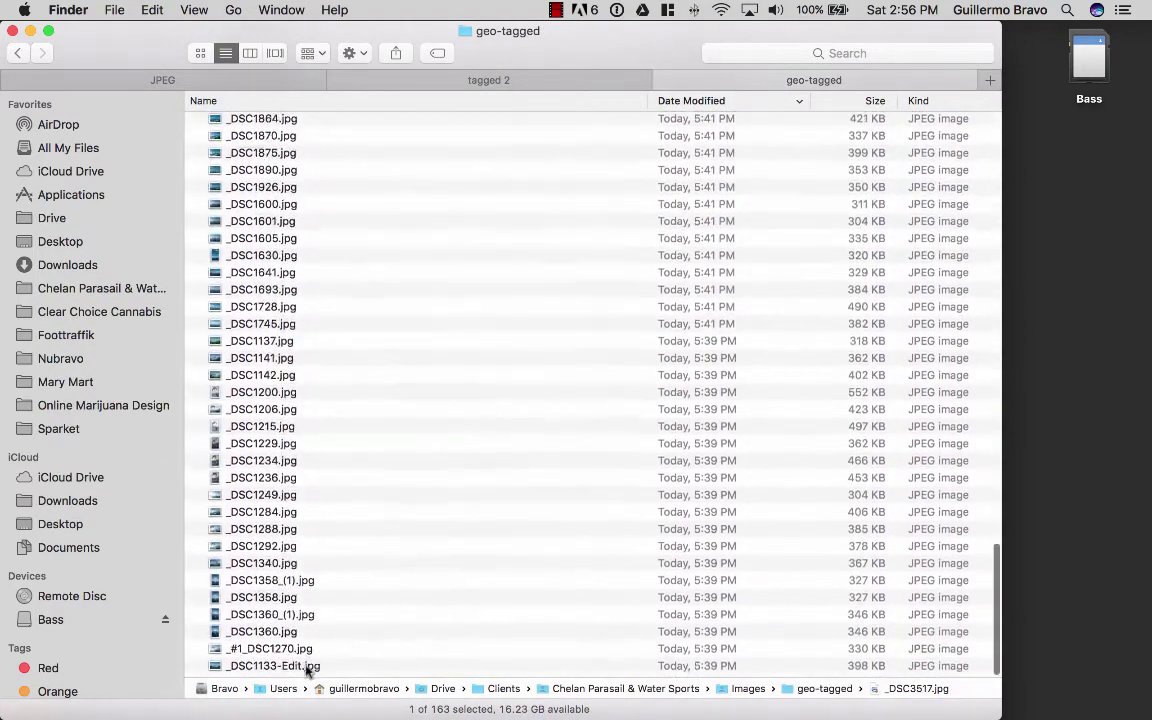
pyautogui.click(300, 669)
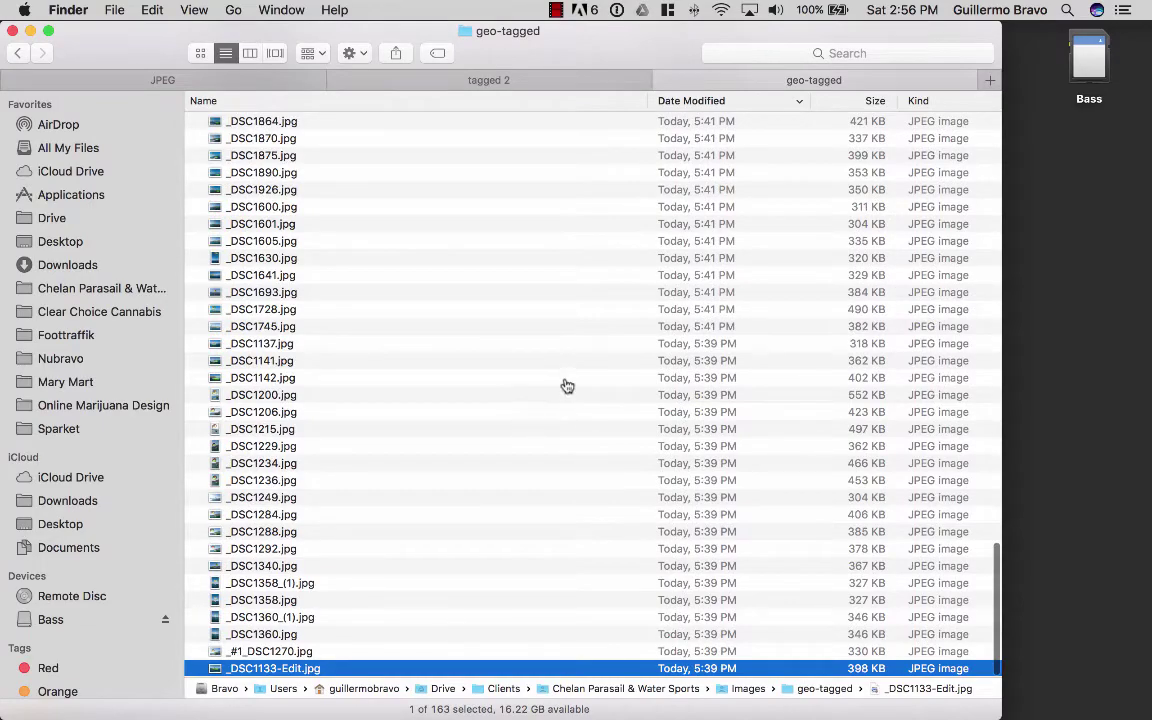
pyautogui.press('super+Tab')
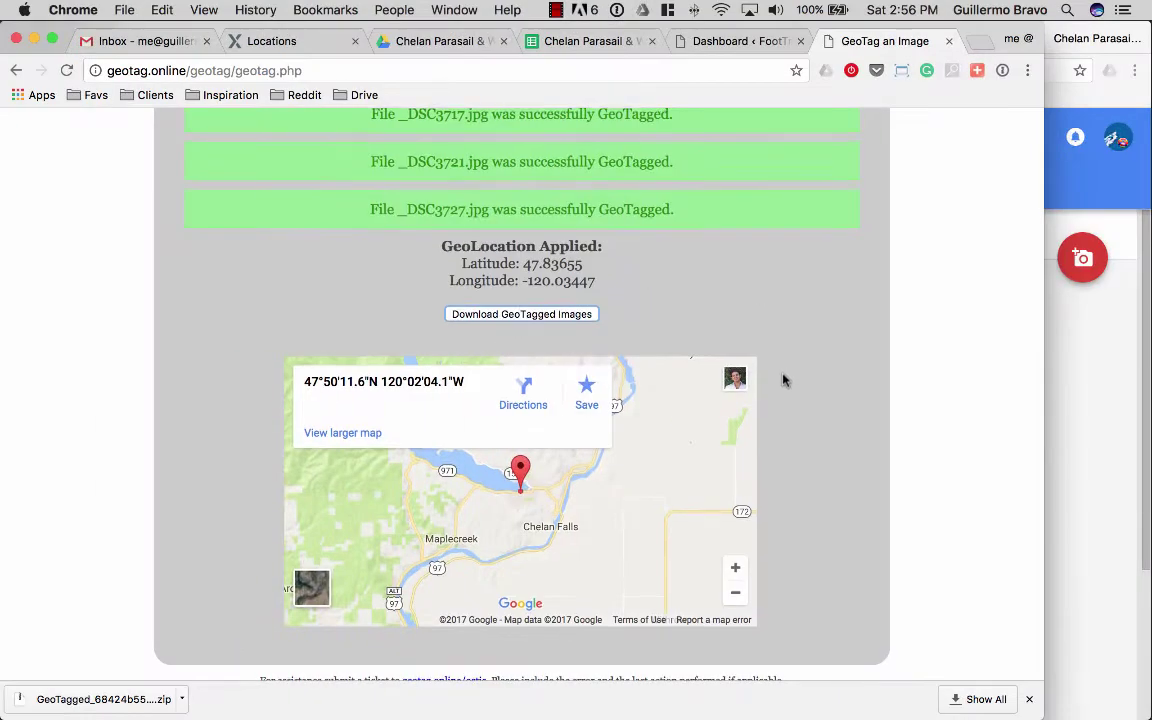
pyautogui.scroll(10, 784, 380)
# Load a blank GeoTag form and autofill the Chelan, WA 98816 business address
pyautogui.click(674, 174)
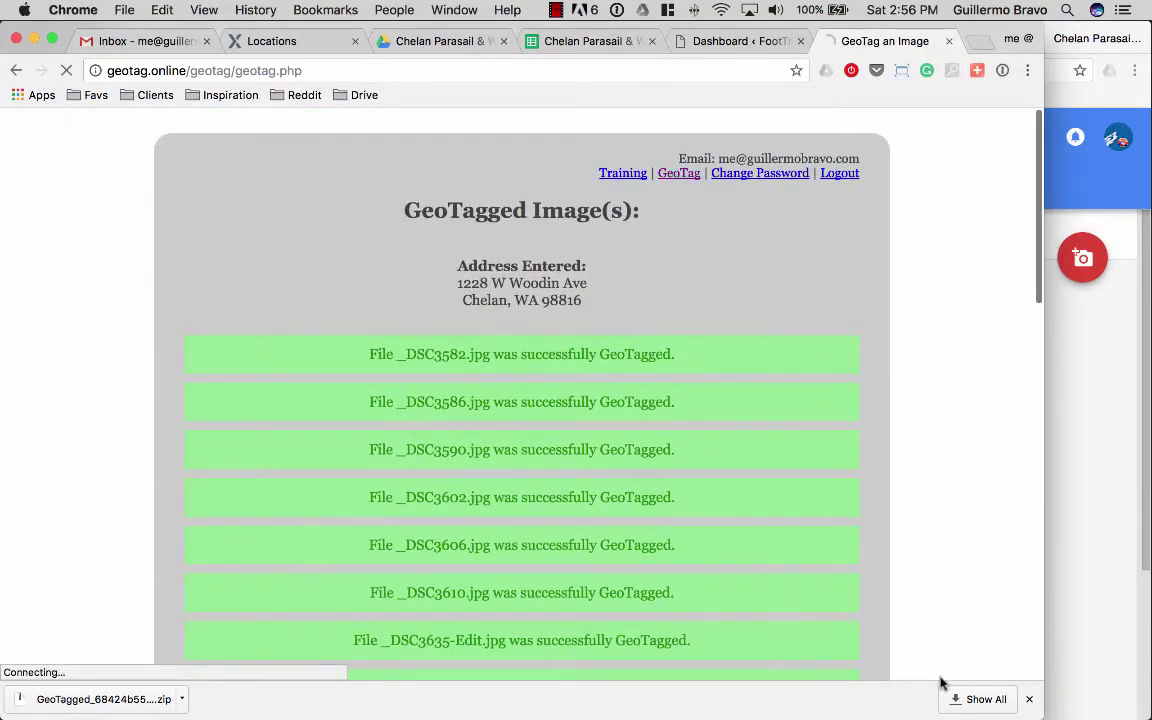
pyautogui.click(1030, 700)
pyautogui.click(563, 428)
pyautogui.write('1')
pyautogui.click(461, 452)
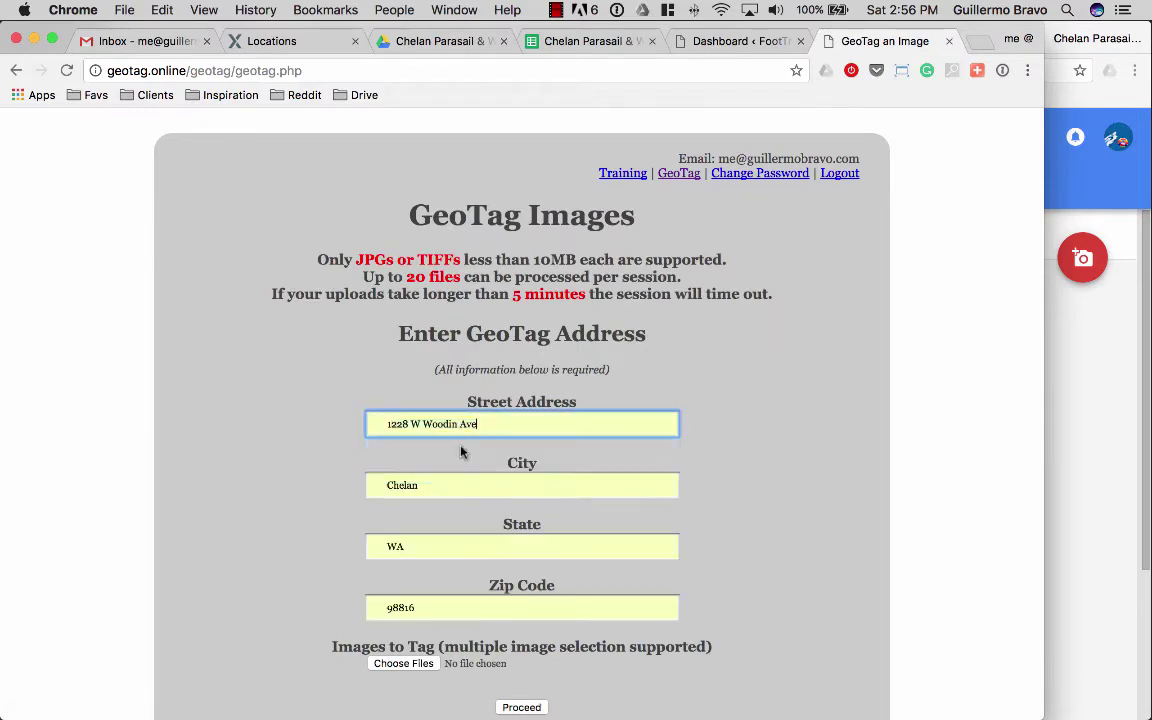
# Open the image file picker and browse the JPEG folder for the next photos
pyautogui.click(415, 666)
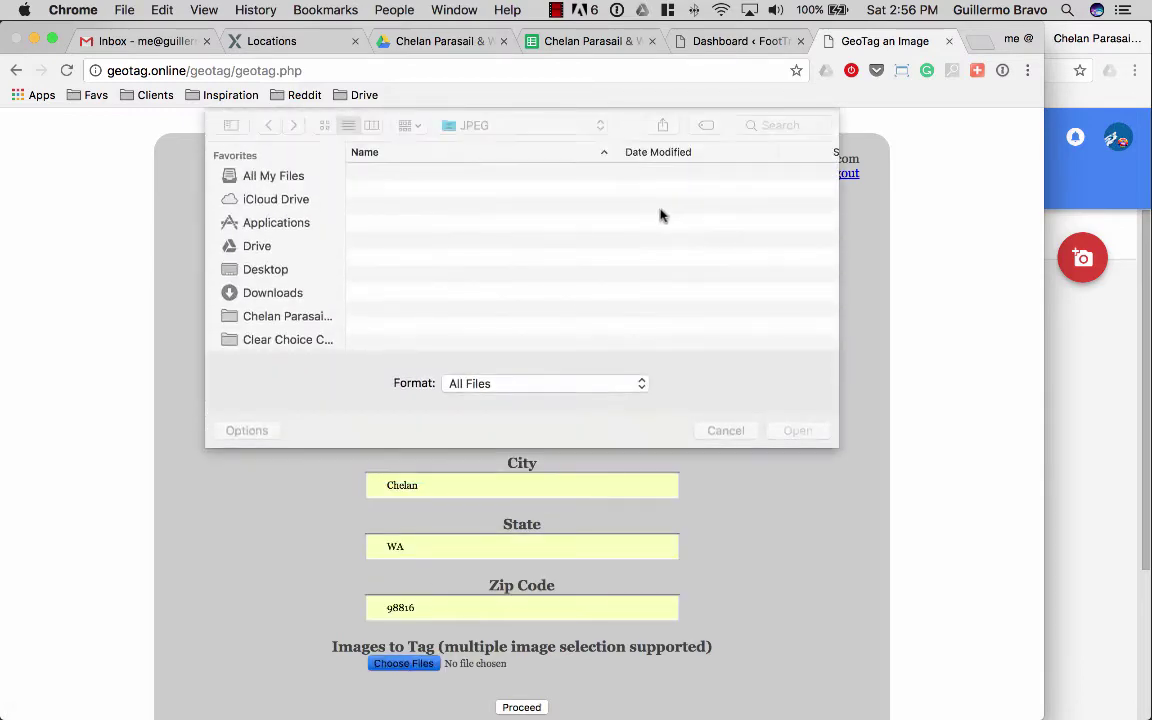
pyautogui.press('super+Tab')
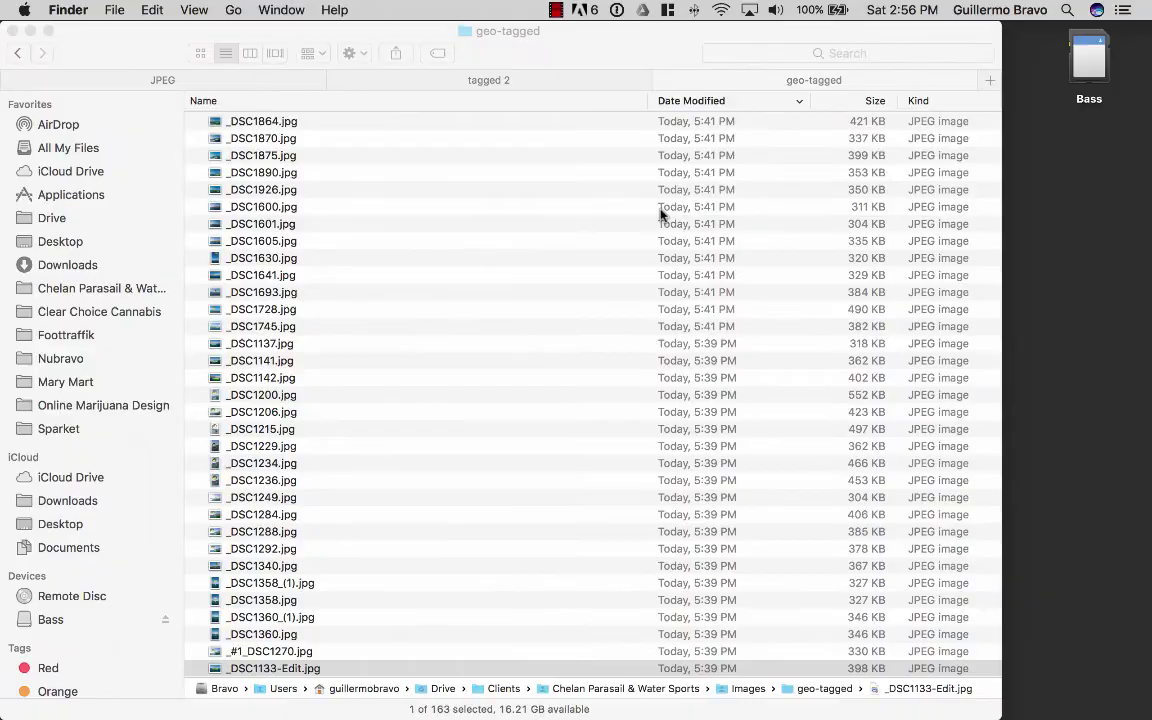
pyautogui.press('super+Tab')
pyautogui.scroll(-15, 483, 276)
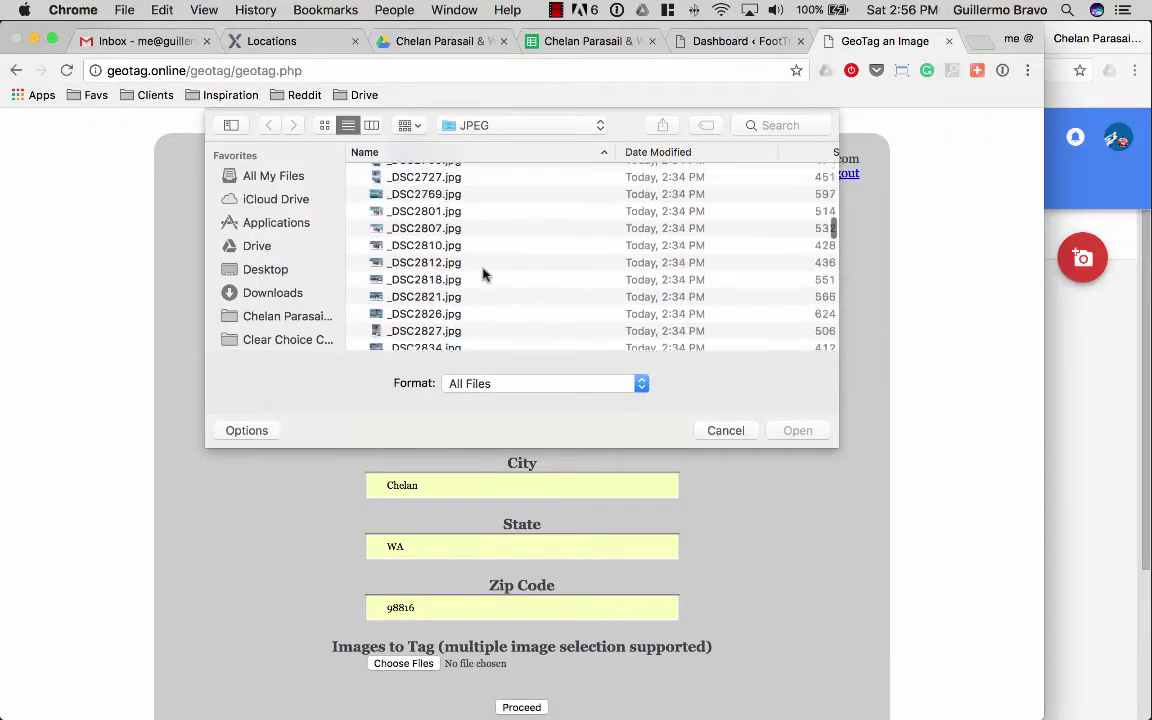
pyautogui.scroll(-15, 483, 273)
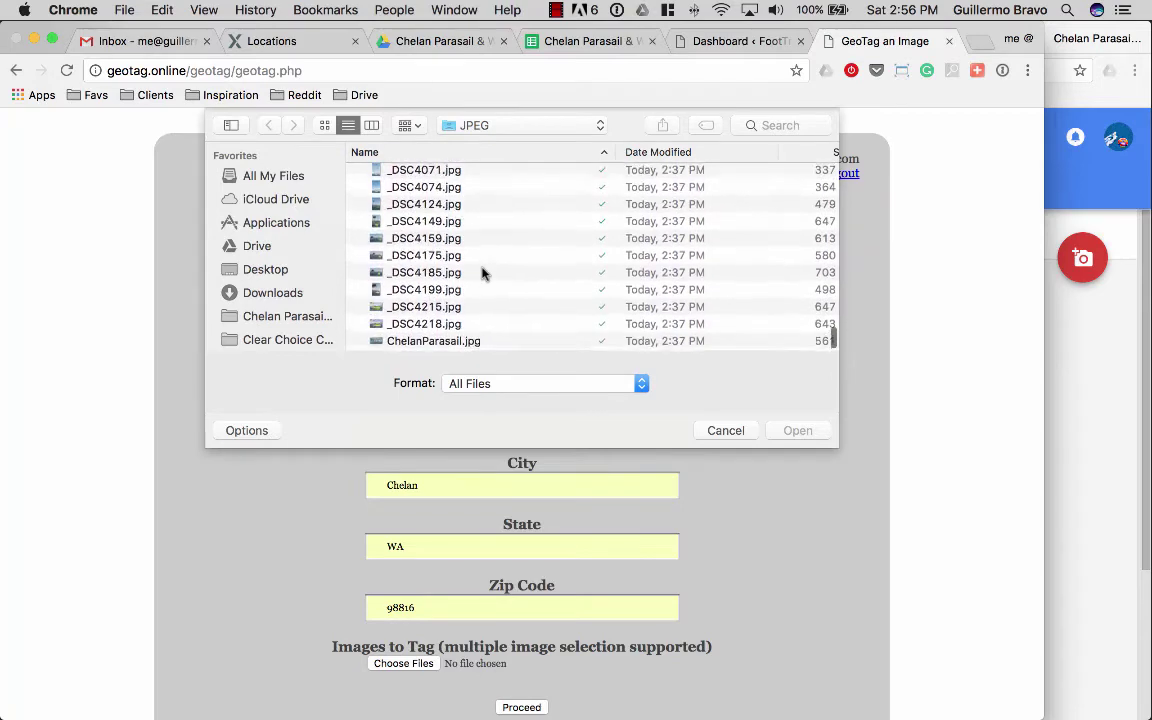
pyautogui.scroll(10, 483, 273)
pyautogui.scroll(10, 483, 273)
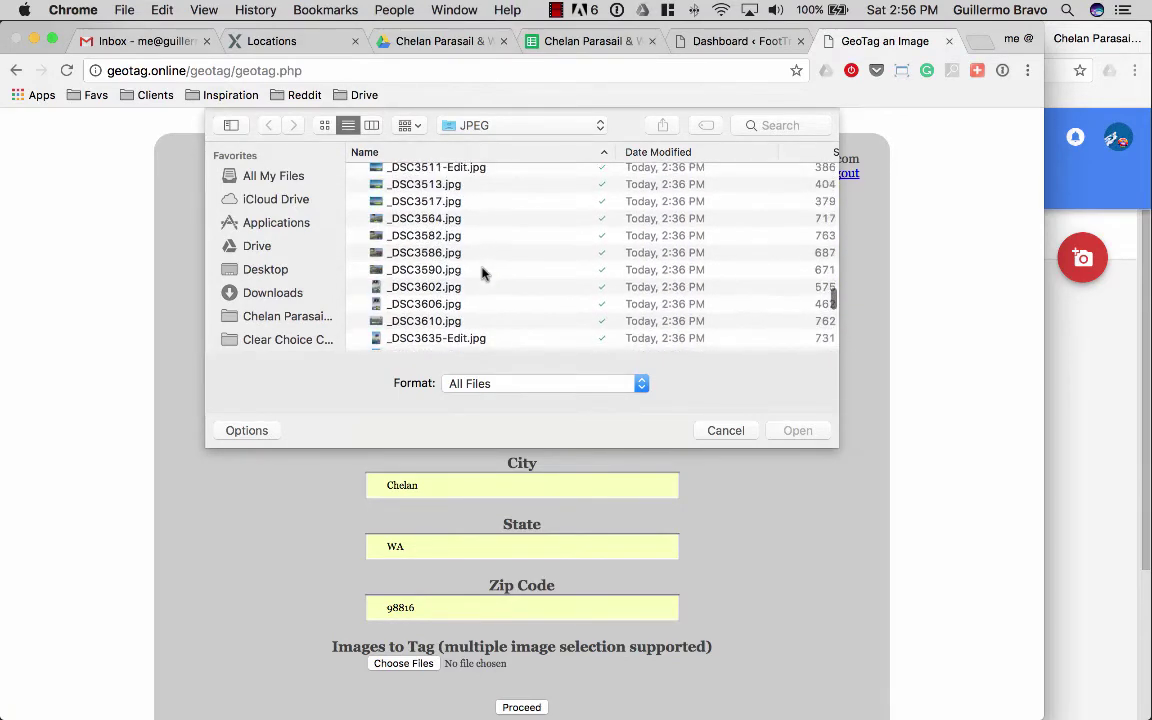
pyautogui.scroll(-10, 483, 273)
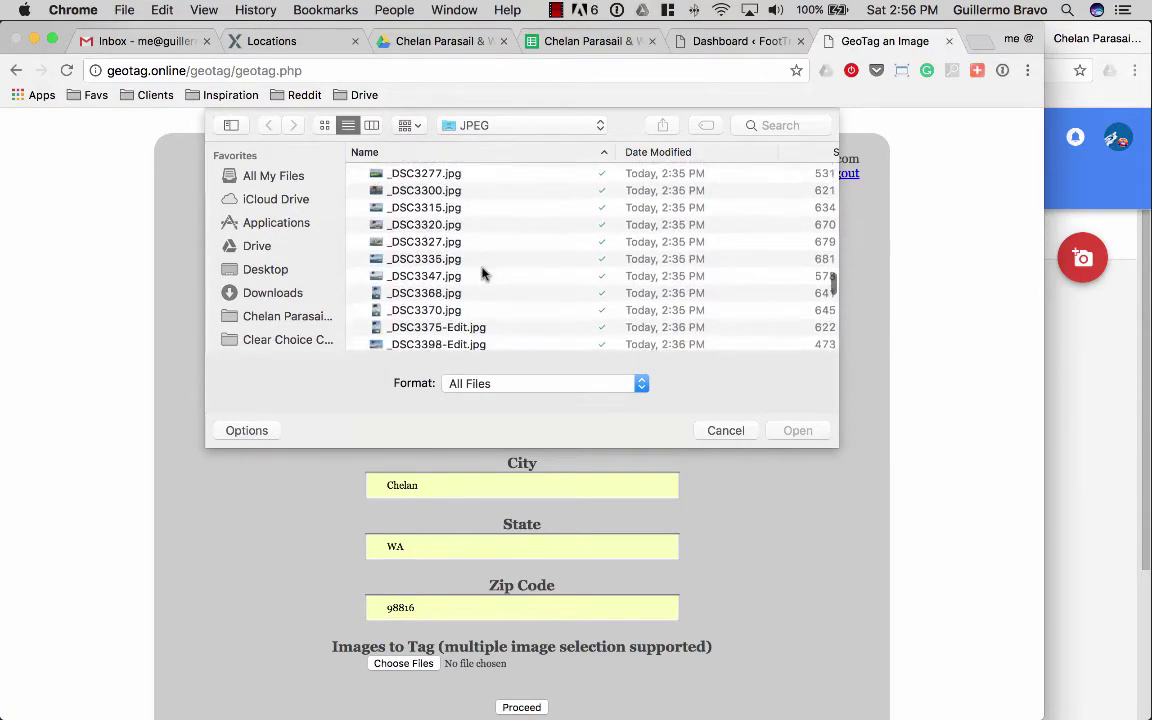
pyautogui.scroll(-10, 483, 273)
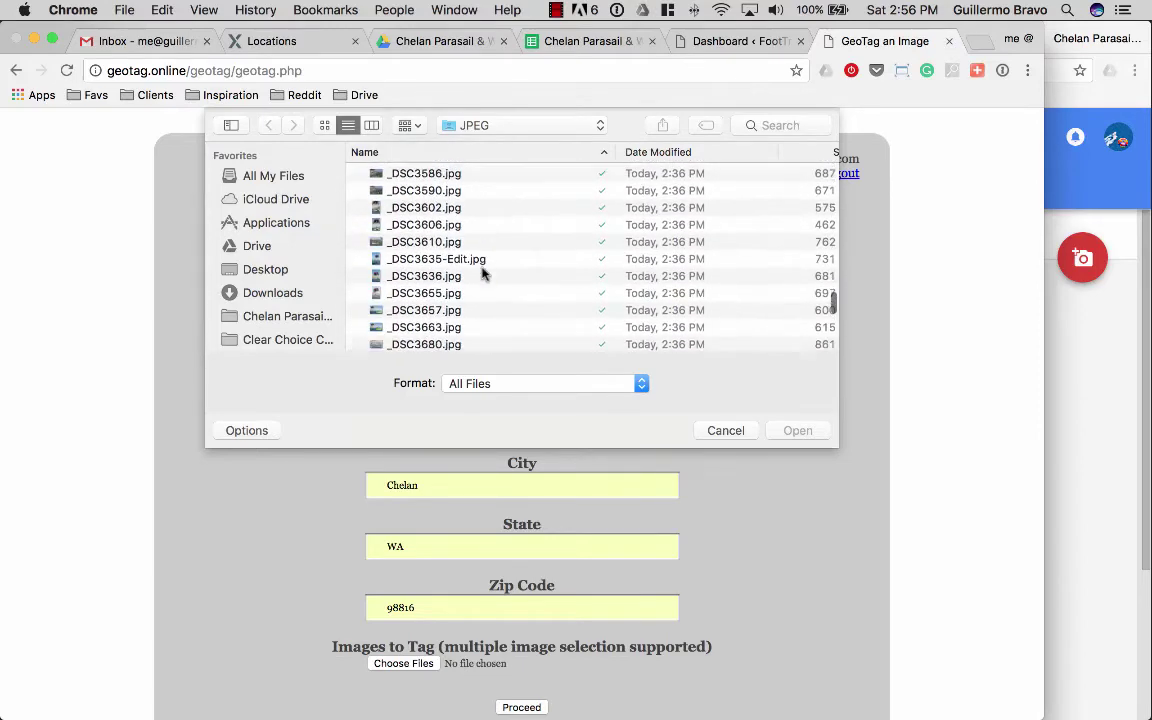
pyautogui.scroll(-10, 483, 273)
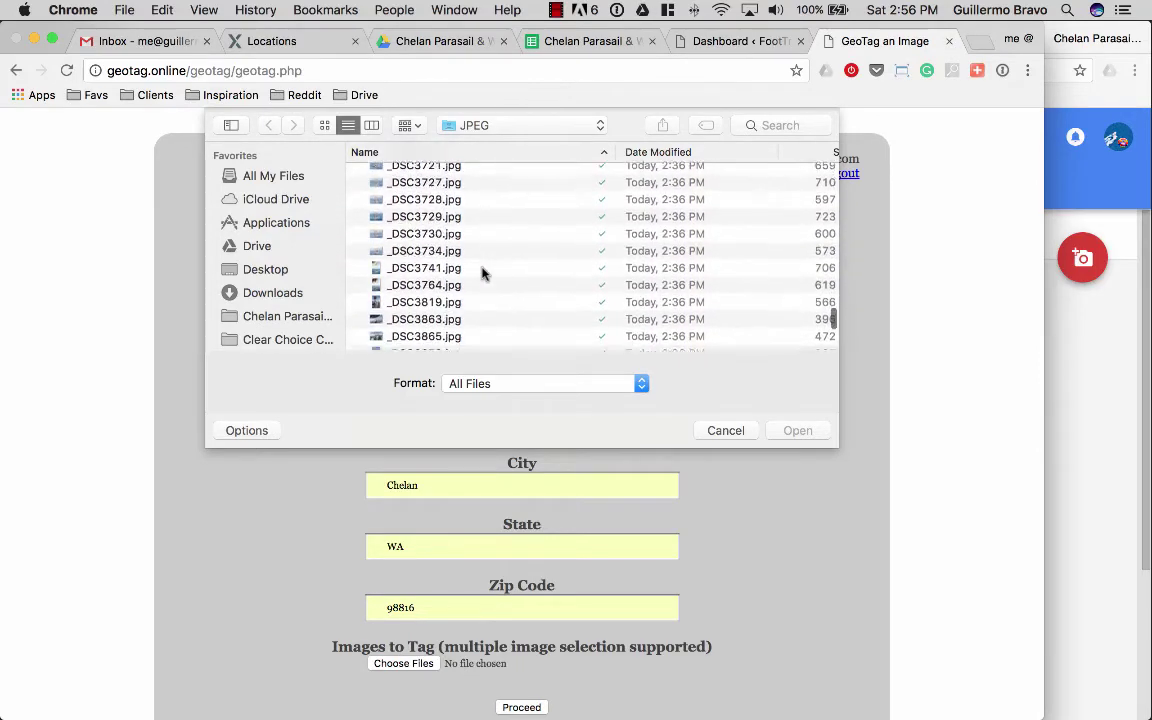
pyautogui.scroll(-5, 483, 273)
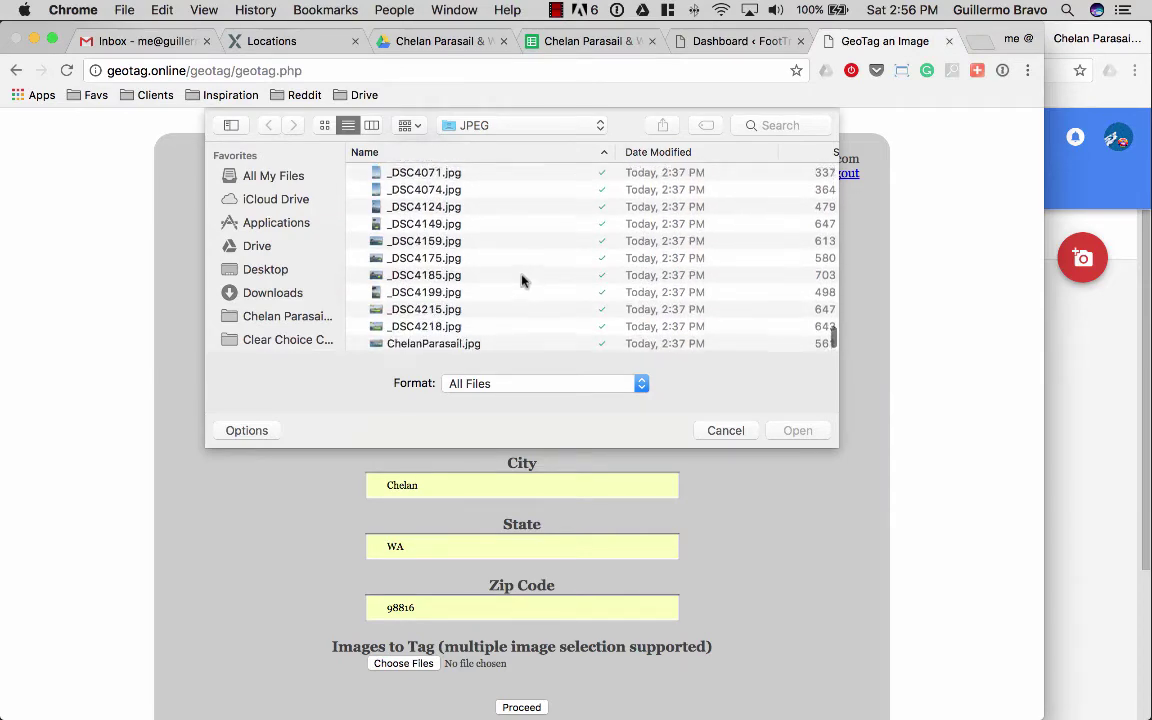
pyautogui.scroll(15, 521, 281)
pyautogui.scroll(5, 521, 281)
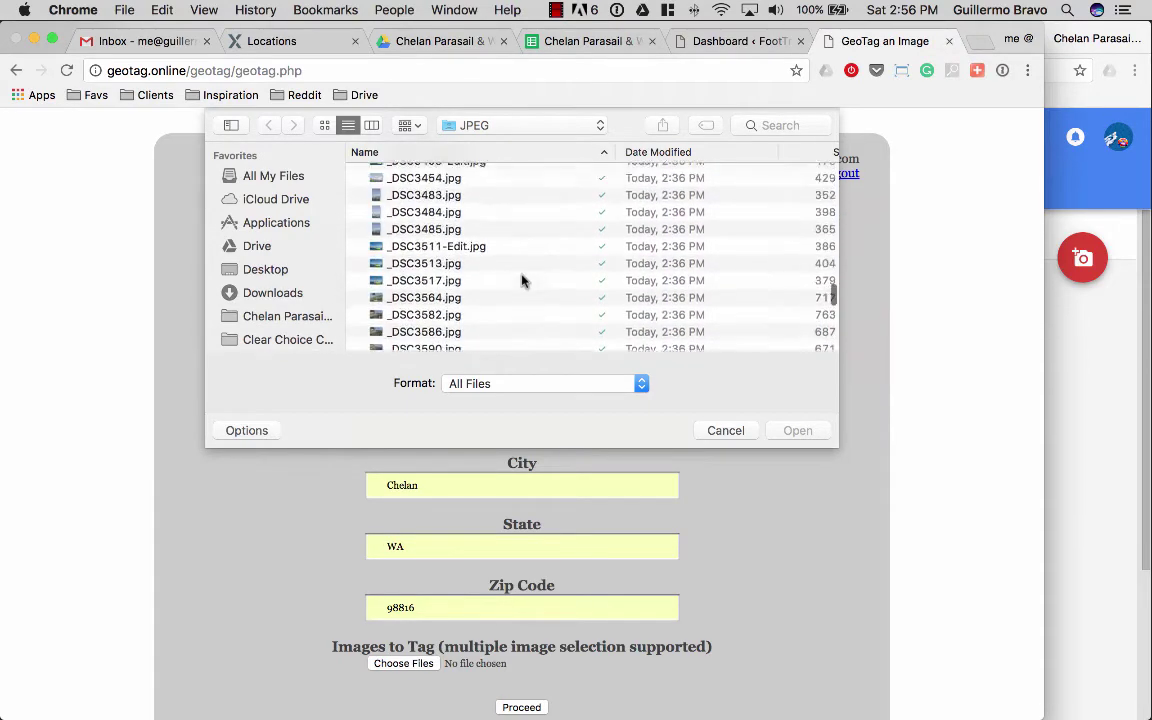
pyautogui.scroll(2, 521, 281)
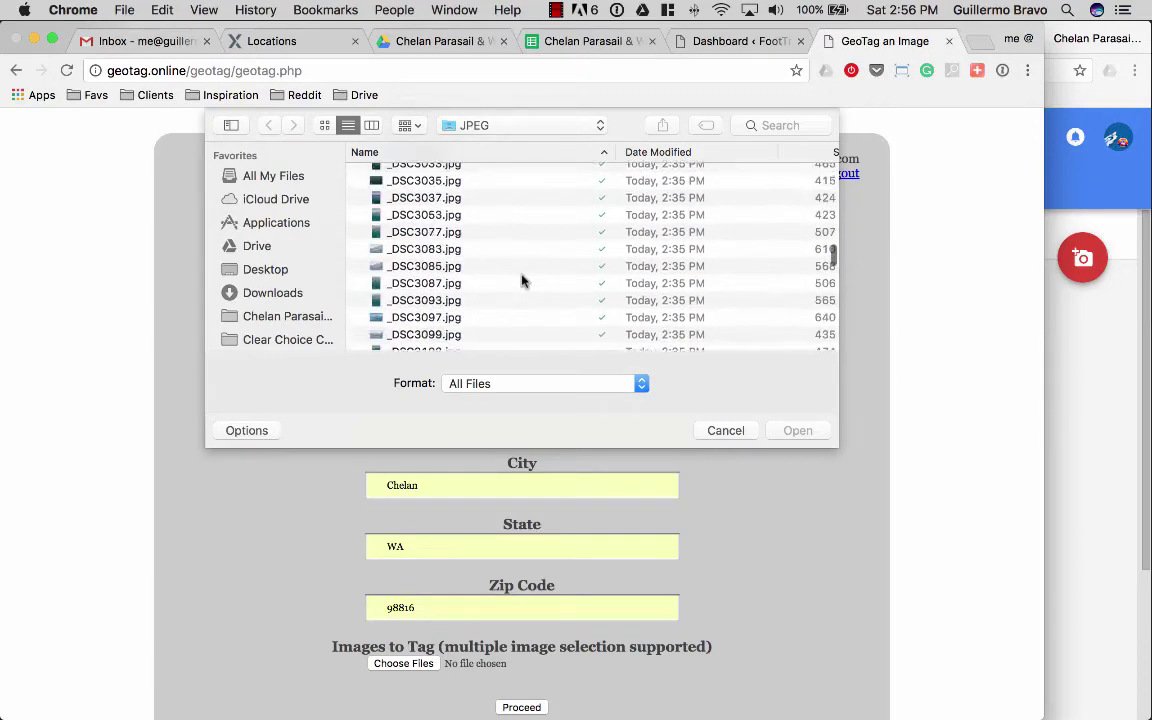
pyautogui.scroll(5, 521, 281)
pyautogui.scroll(10, 521, 281)
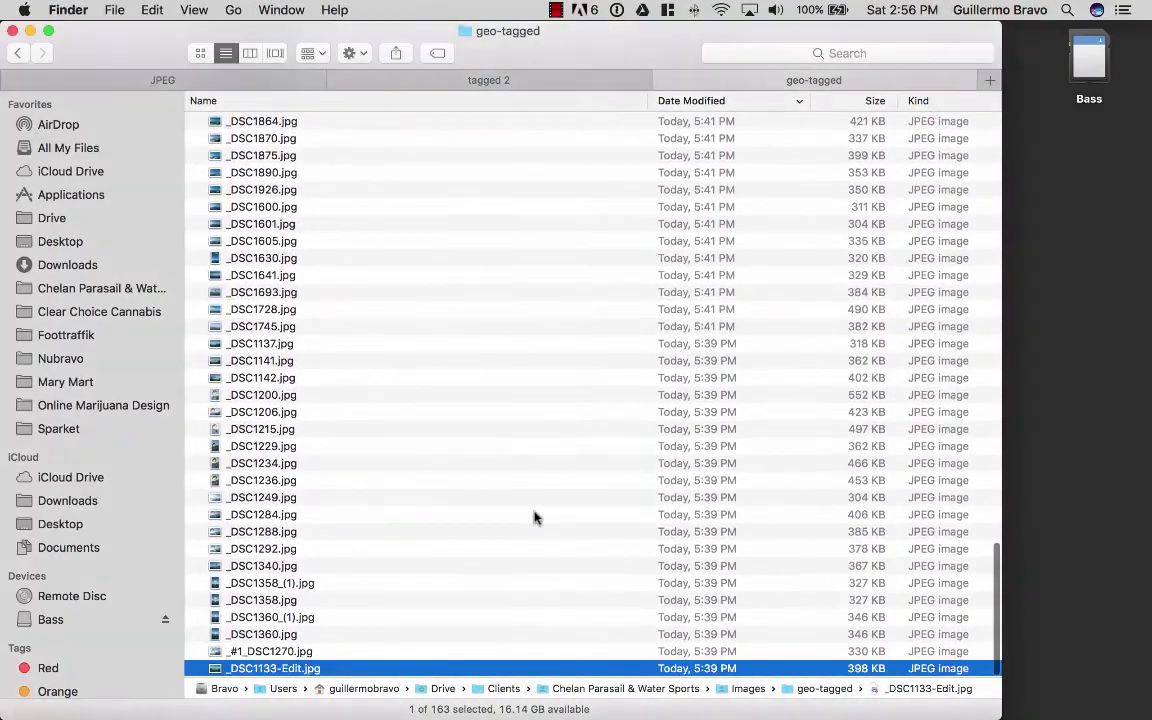
# Sort geo-tagged photos by name descending, selecting _#1_DSC1270.jpg, then return to the file picker
pyautogui.click(296, 101)
pyautogui.scroll(-15, 401, 424)
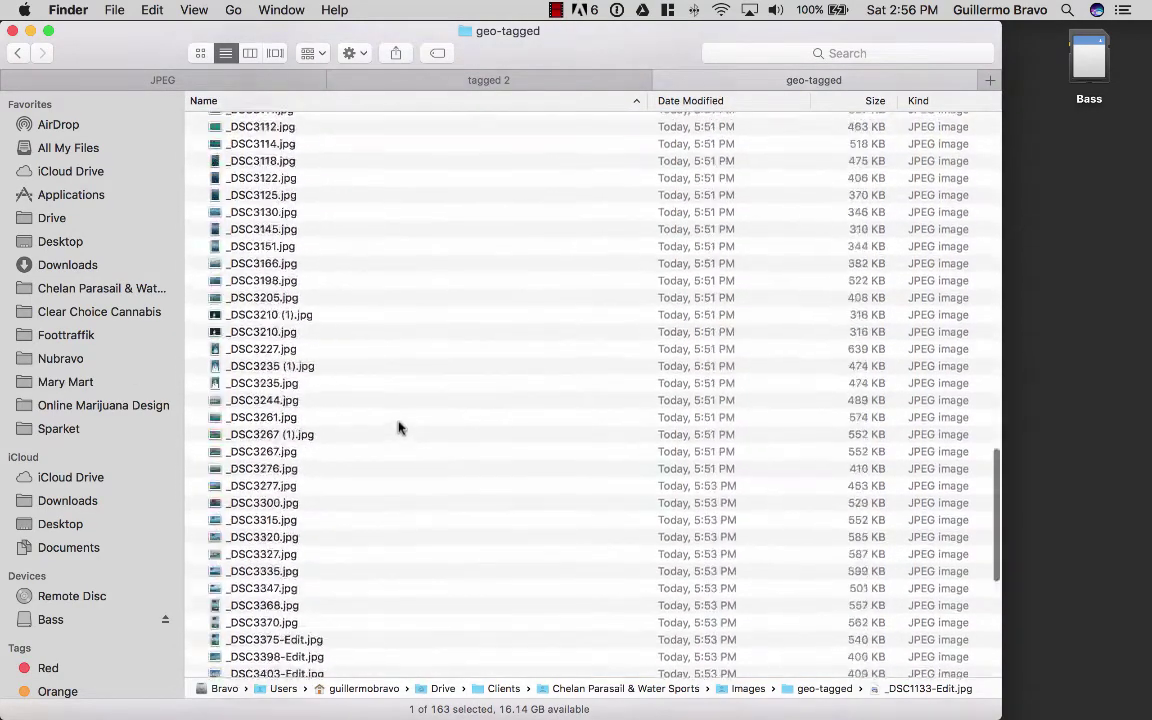
pyautogui.scroll(-5, 398, 428)
pyautogui.scroll(20, 398, 424)
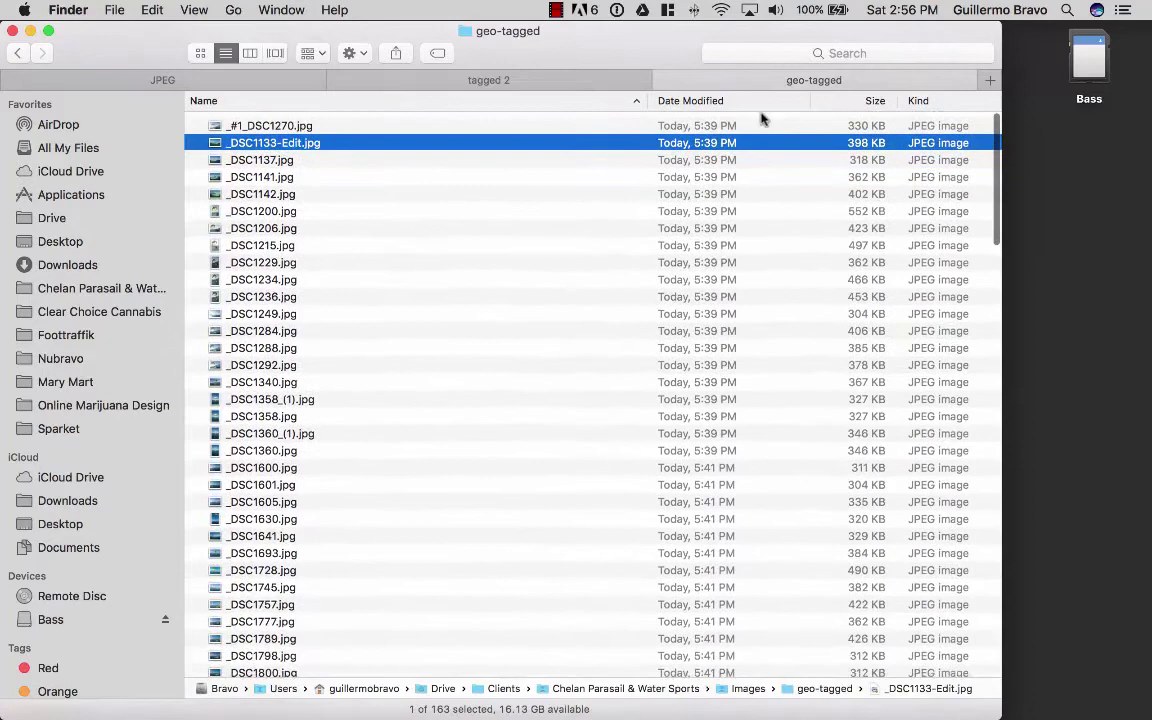
pyautogui.click(286, 122)
pyautogui.click(283, 101)
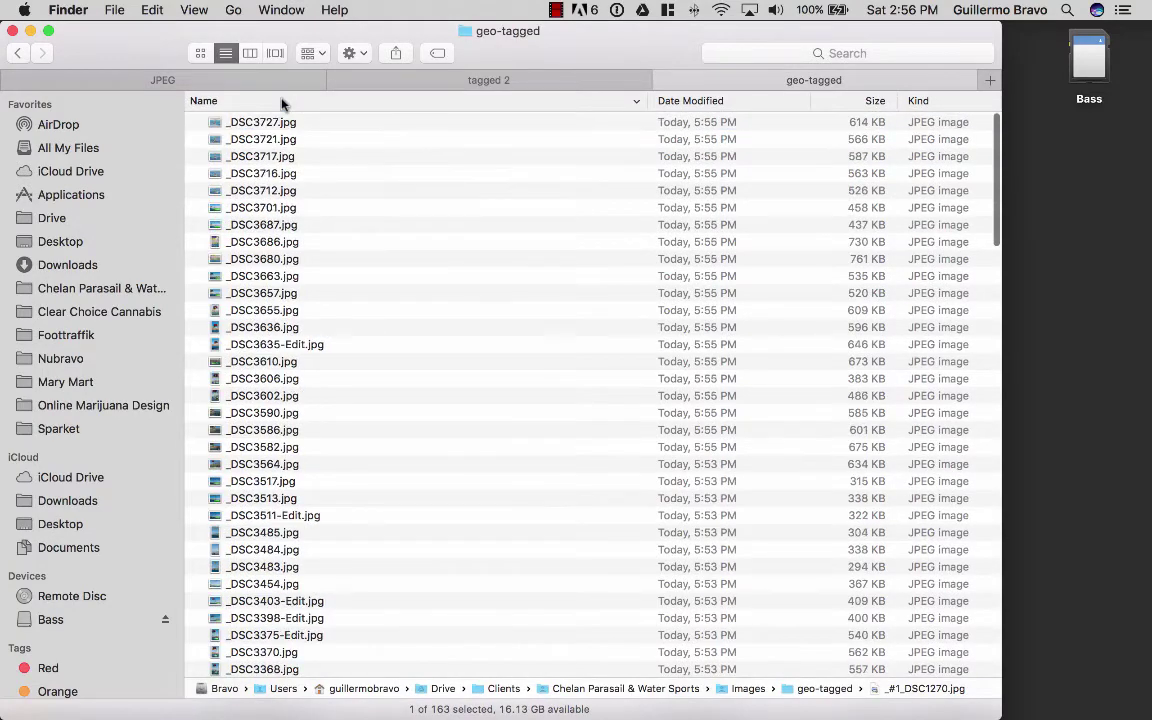
pyautogui.scroll(-2, 450, 275)
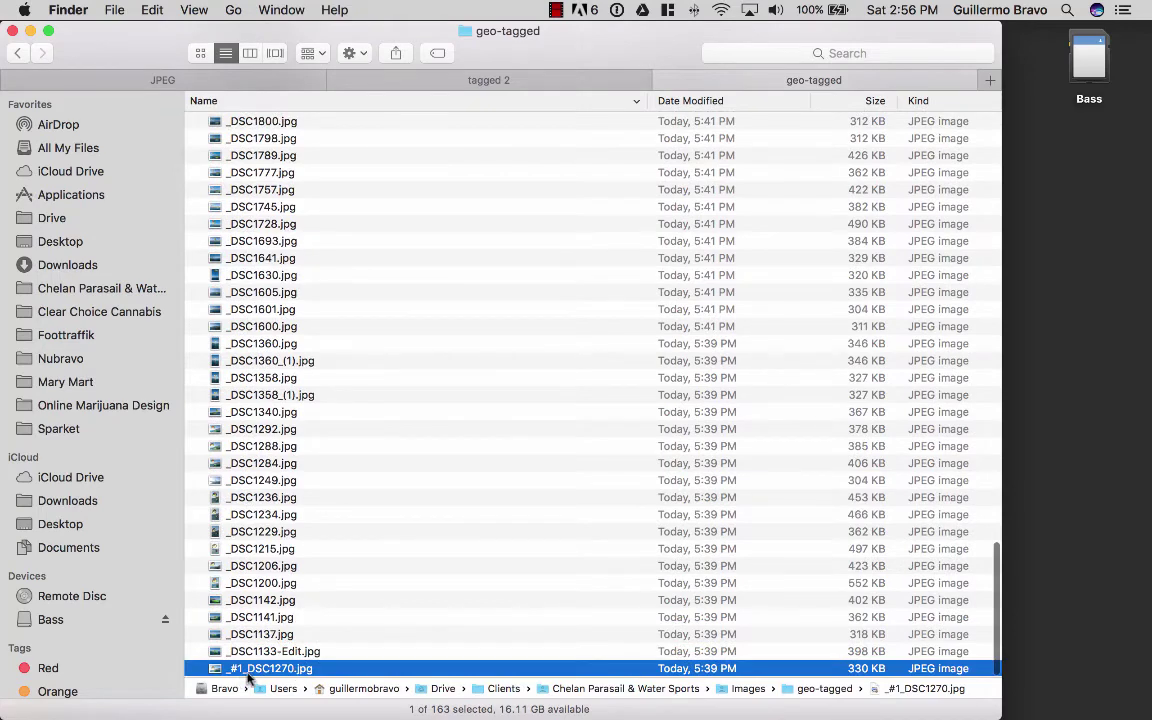
pyautogui.press('super+Tab')
# Choose the 20 photos from _DSC3917.jpg through ChelanParasail.jpg for the batch
pyautogui.scroll(-15, 472, 268)
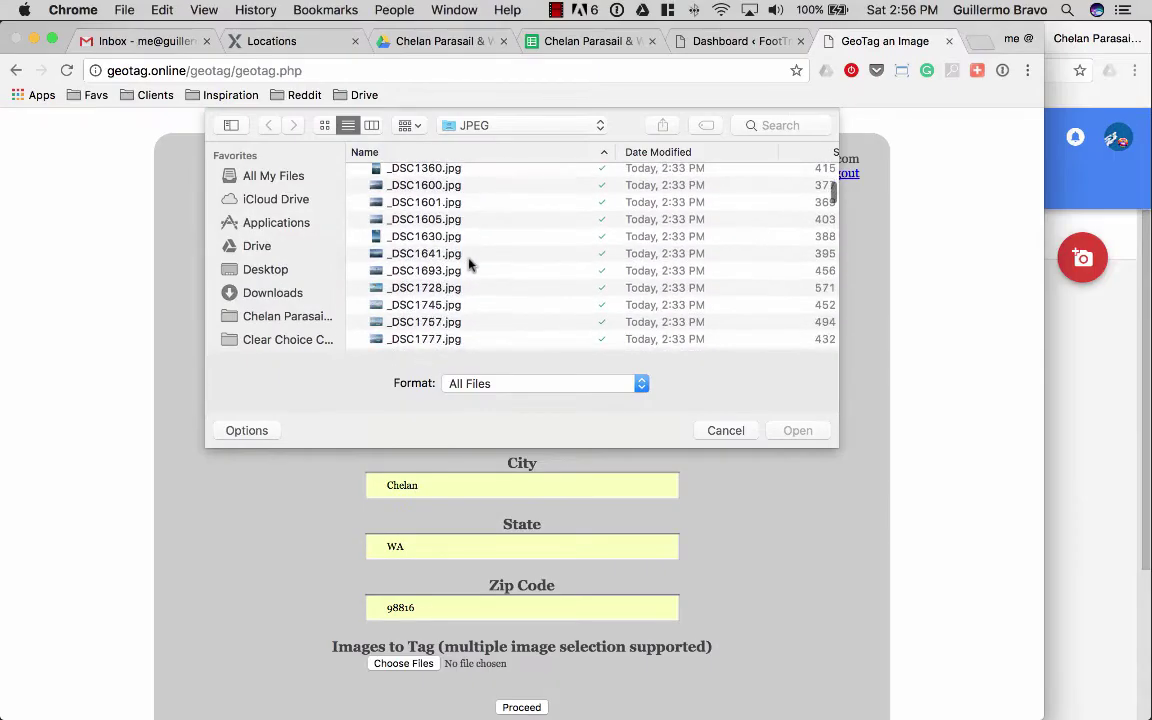
pyautogui.scroll(-15, 470, 265)
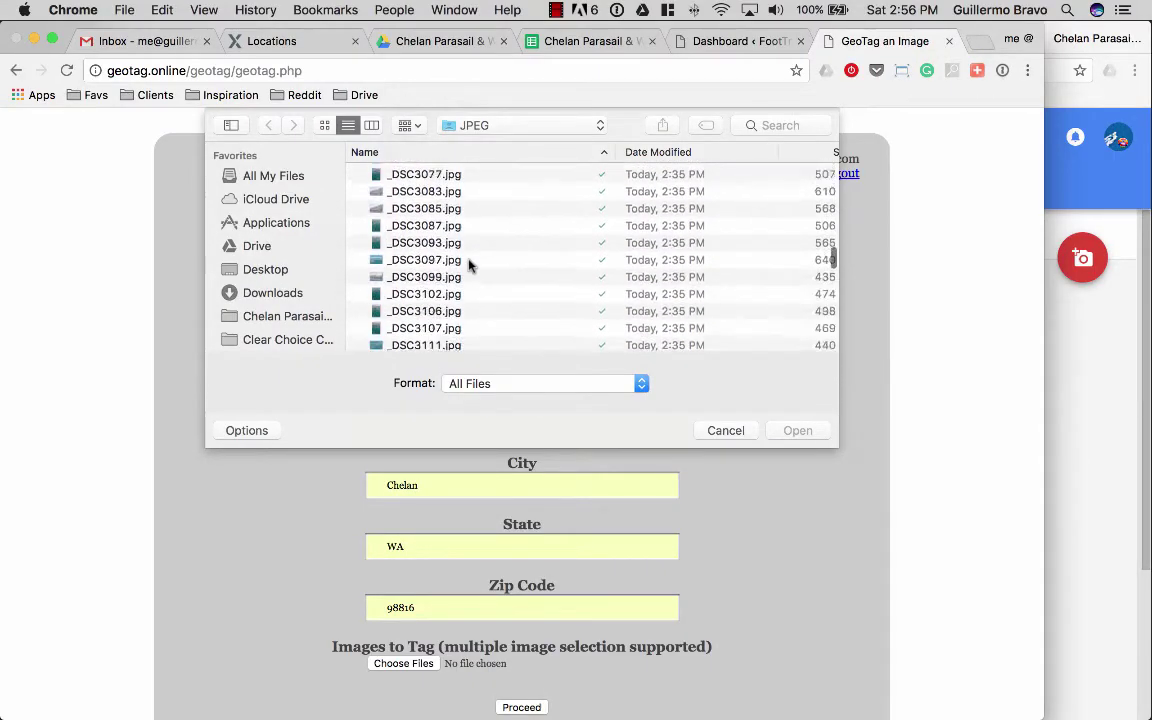
pyautogui.scroll(-15, 470, 265)
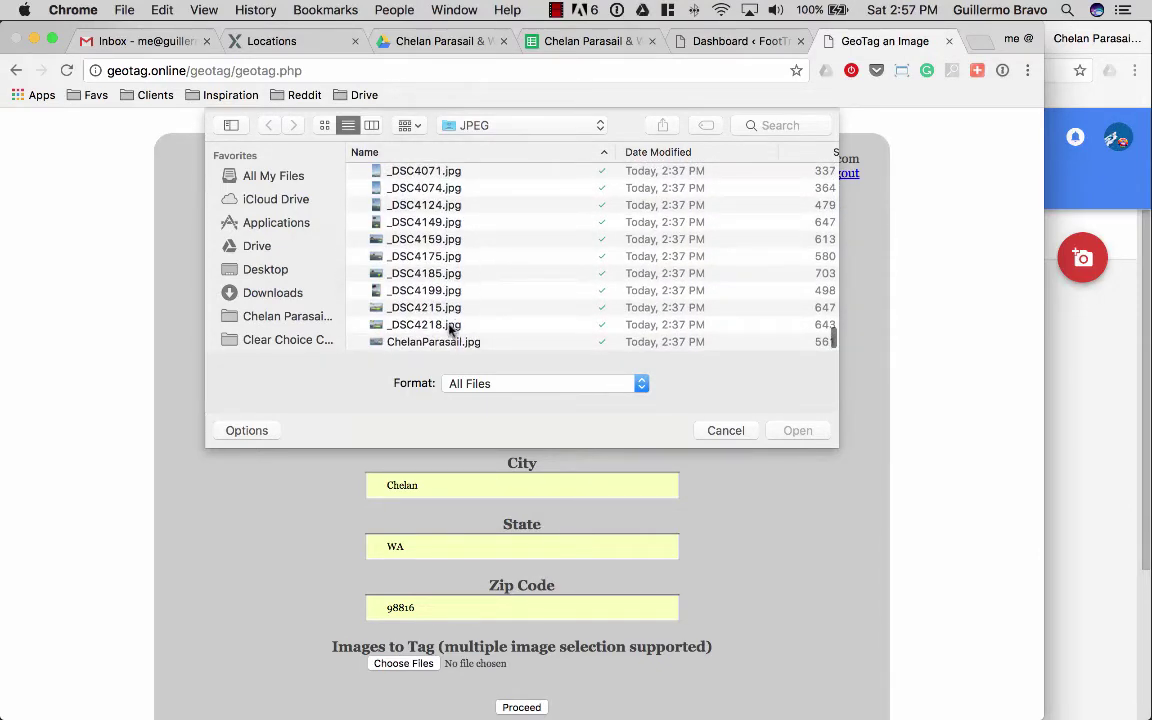
pyautogui.click(624, 343)
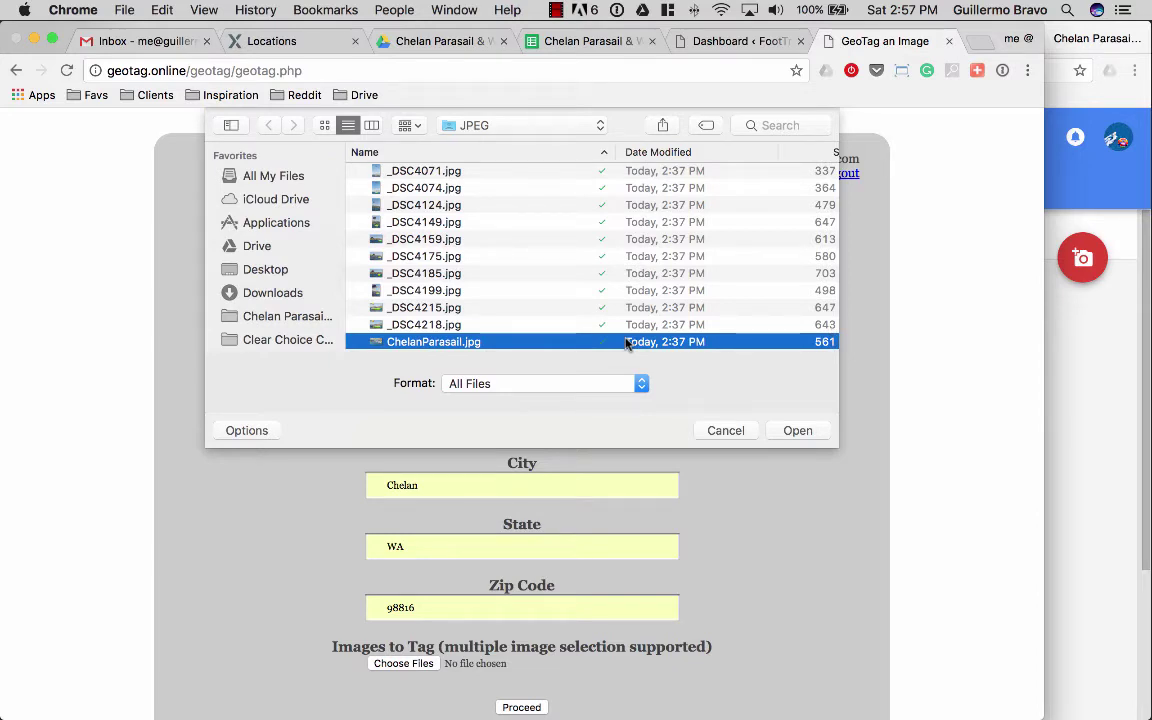
pyautogui.hotkey('shift', 'Up')
pyautogui.hotkey('shift', 'Up')
pyautogui.hotkey('shift', 'Up')
pyautogui.hotkey('shift', 'Up')
pyautogui.hotkey('shift', 'Up')
pyautogui.hotkey('shift', 'Up')
pyautogui.hotkey('shift', 'Up')
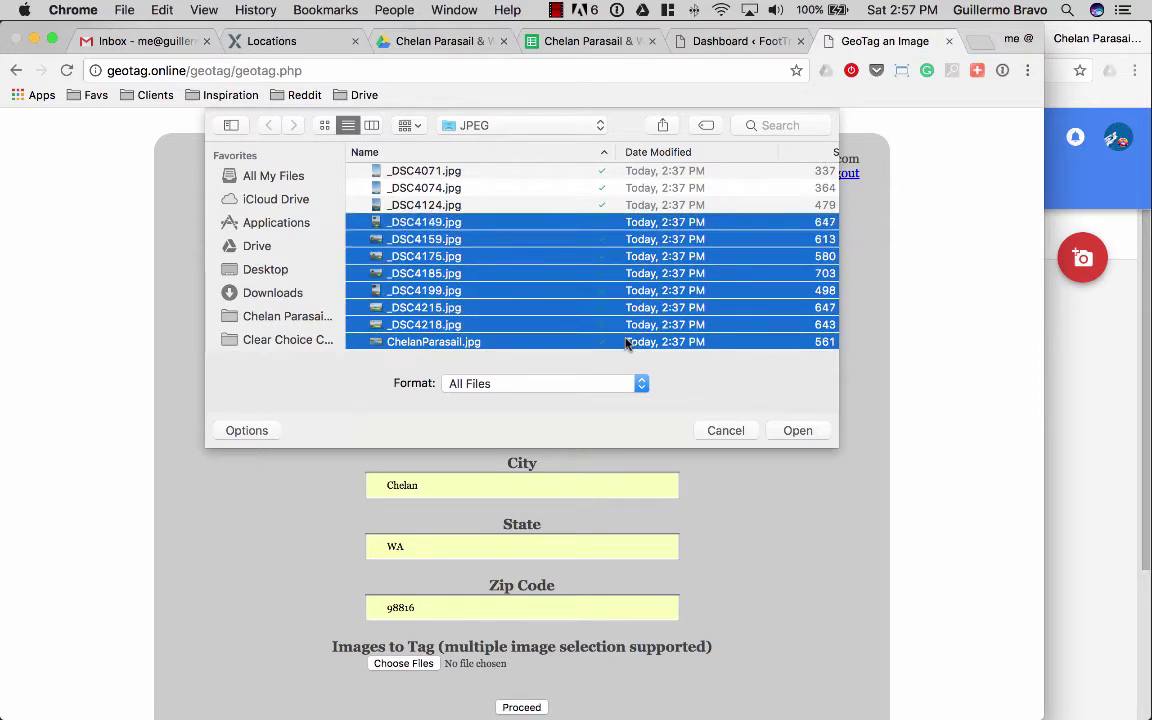
pyautogui.hotkey('shift', 'Up')
pyautogui.hotkey('shift', 'Up')
pyautogui.hotkey('shift', 'Up')
pyautogui.hotkey('shift', 'Up')
pyautogui.hotkey('shift', 'Up')
pyautogui.hotkey('shift', 'Up')
pyautogui.hotkey('shift', 'Up')
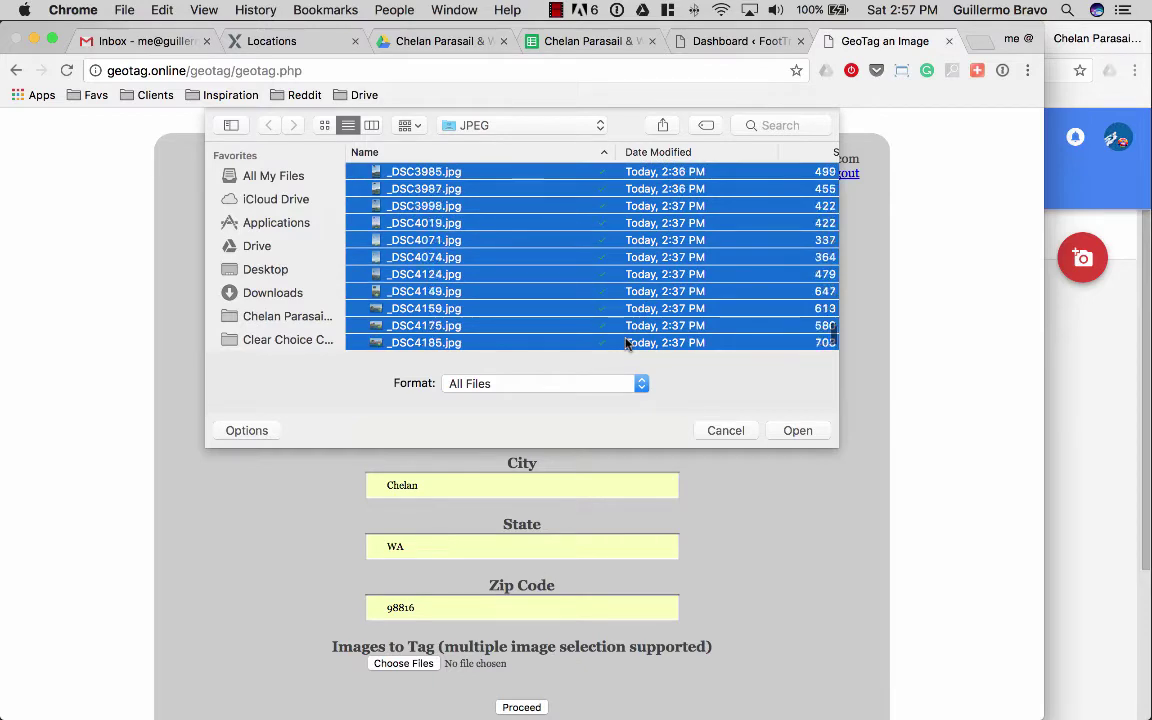
pyautogui.hotkey('shift', 'Up')
pyautogui.hotkey('shift', 'Up')
pyautogui.hotkey('shift', 'Up')
pyautogui.hotkey('shift', 'Up')
pyautogui.hotkey('shift', 'Up')
pyautogui.hotkey('shift', 'Up')
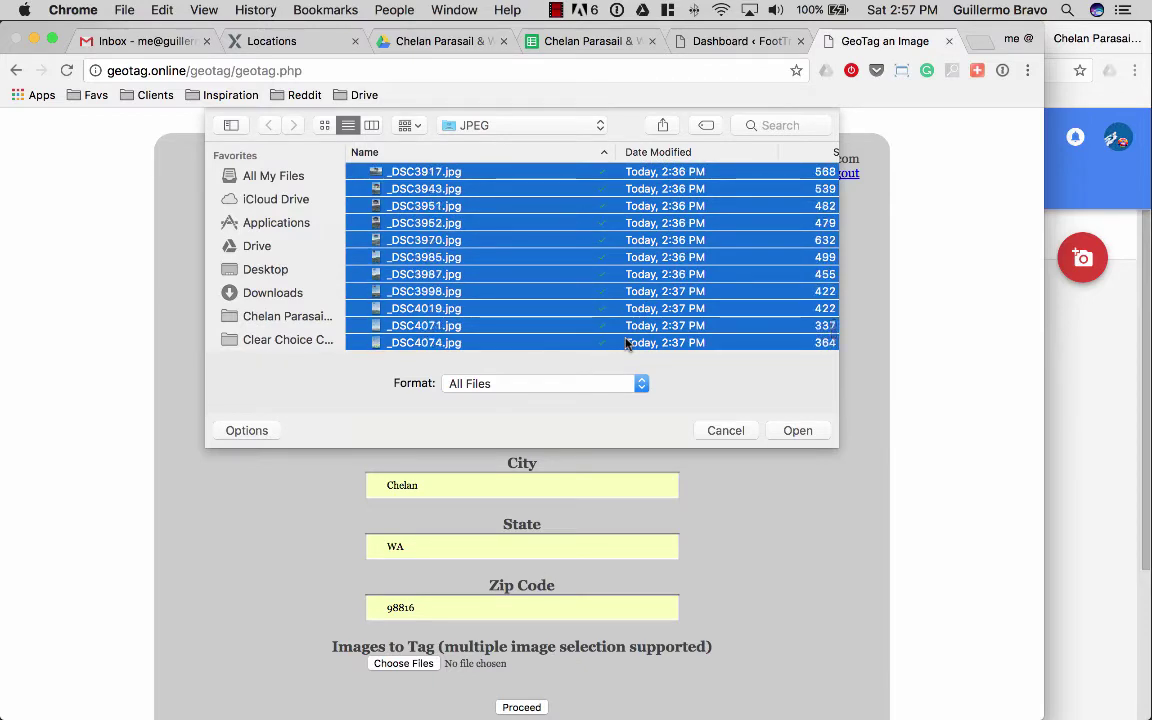
pyautogui.press('Return')
# Submit the 20 chosen photos for geotagging with the Chelan address
pyautogui.scroll(-2, 740, 400)
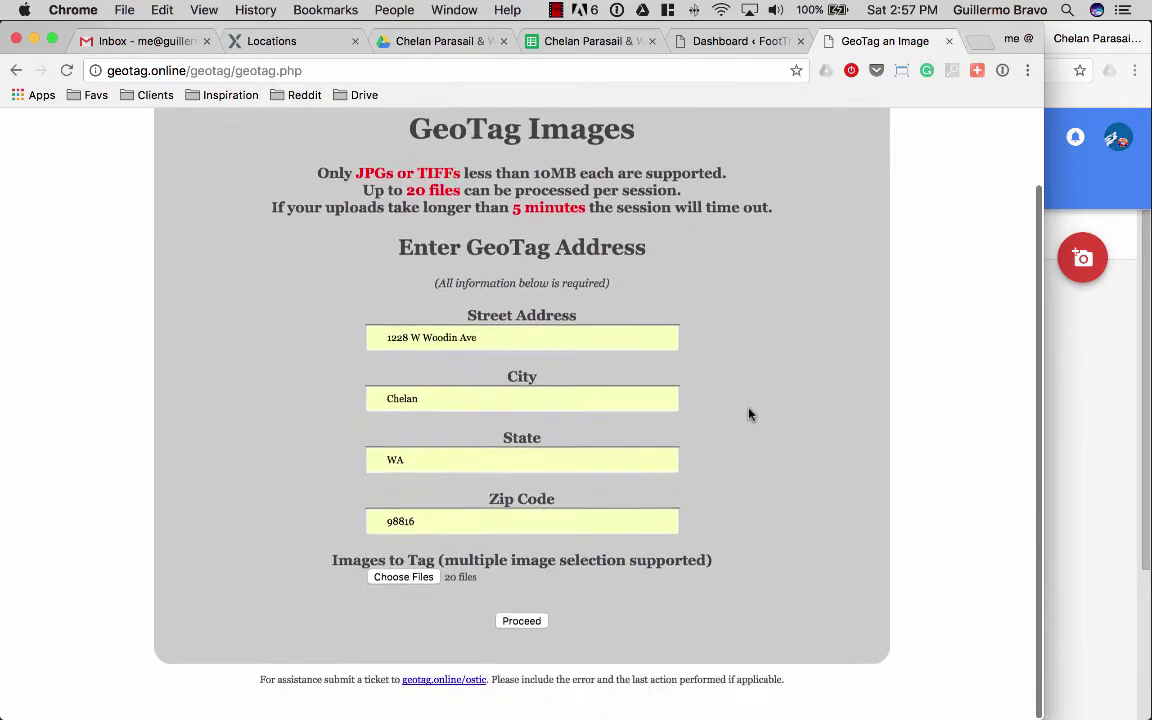
pyautogui.click(521, 621)
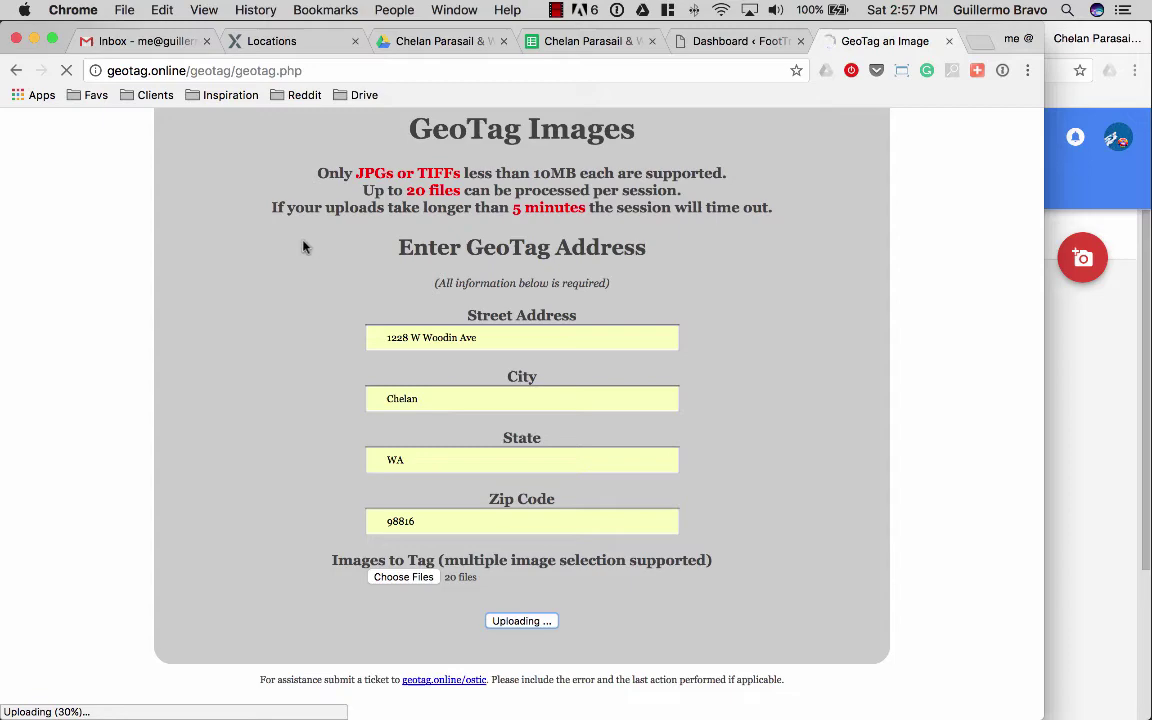
pyautogui.press('super+Tab')
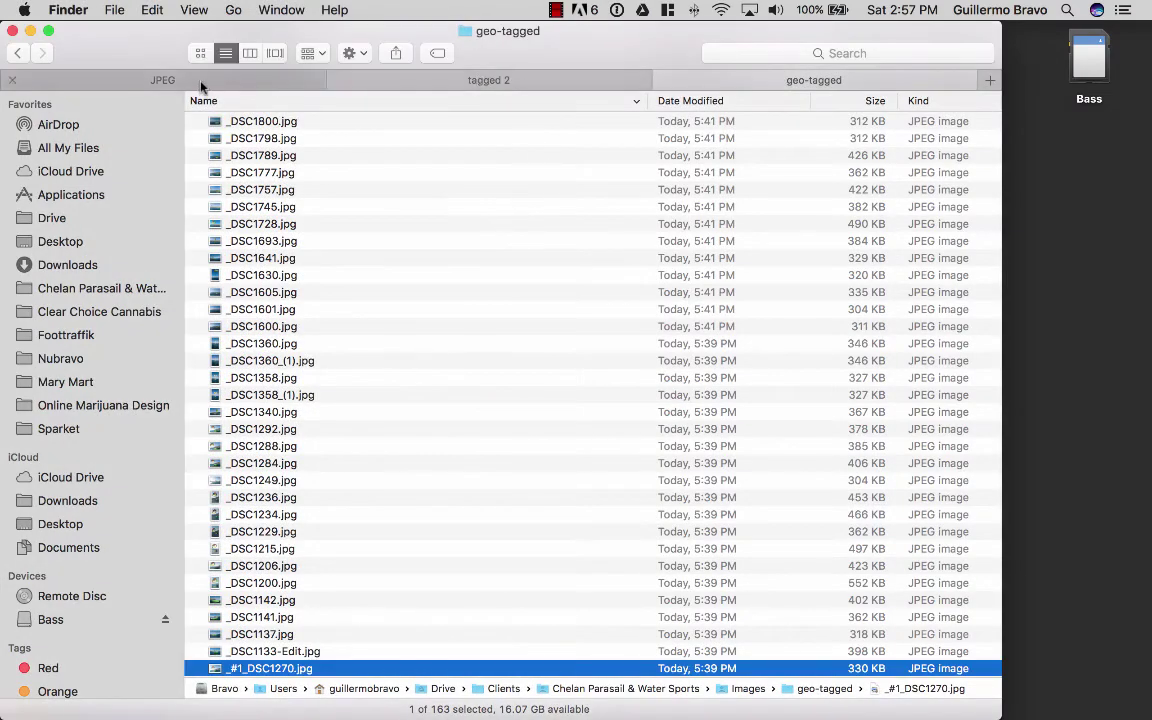
# Show the JPEG folder as a list and select the last 20 files back to _DSC3917.jpg
pyautogui.click(196, 84)
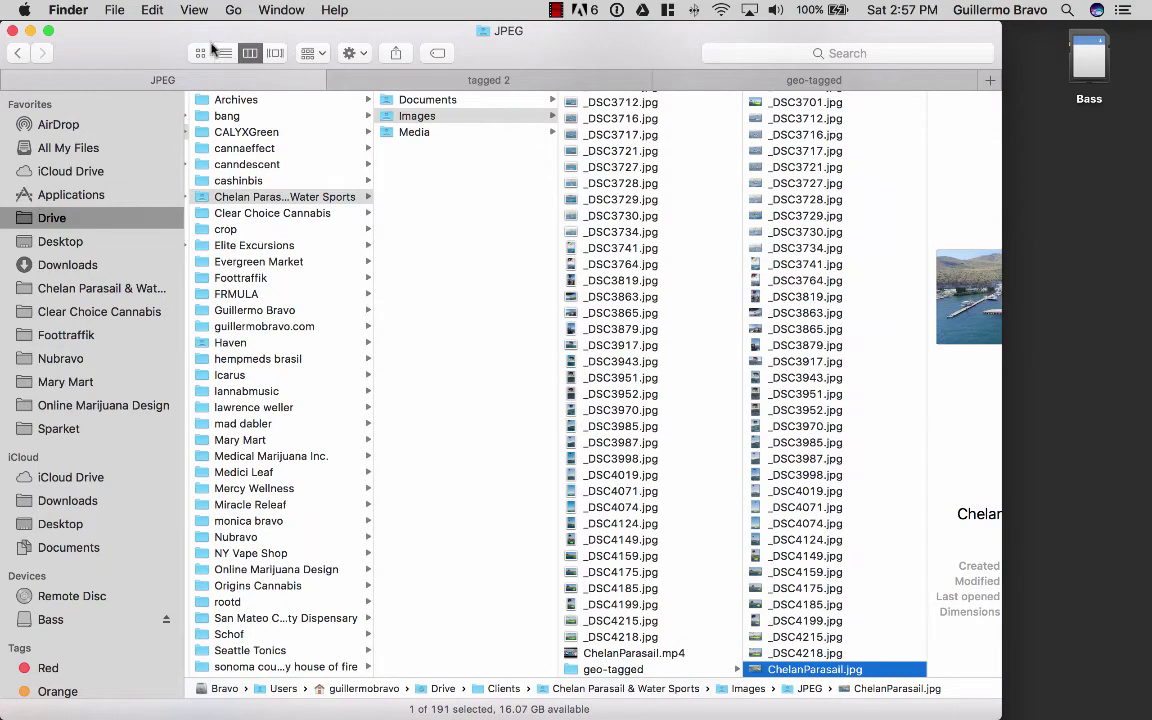
pyautogui.click(224, 53)
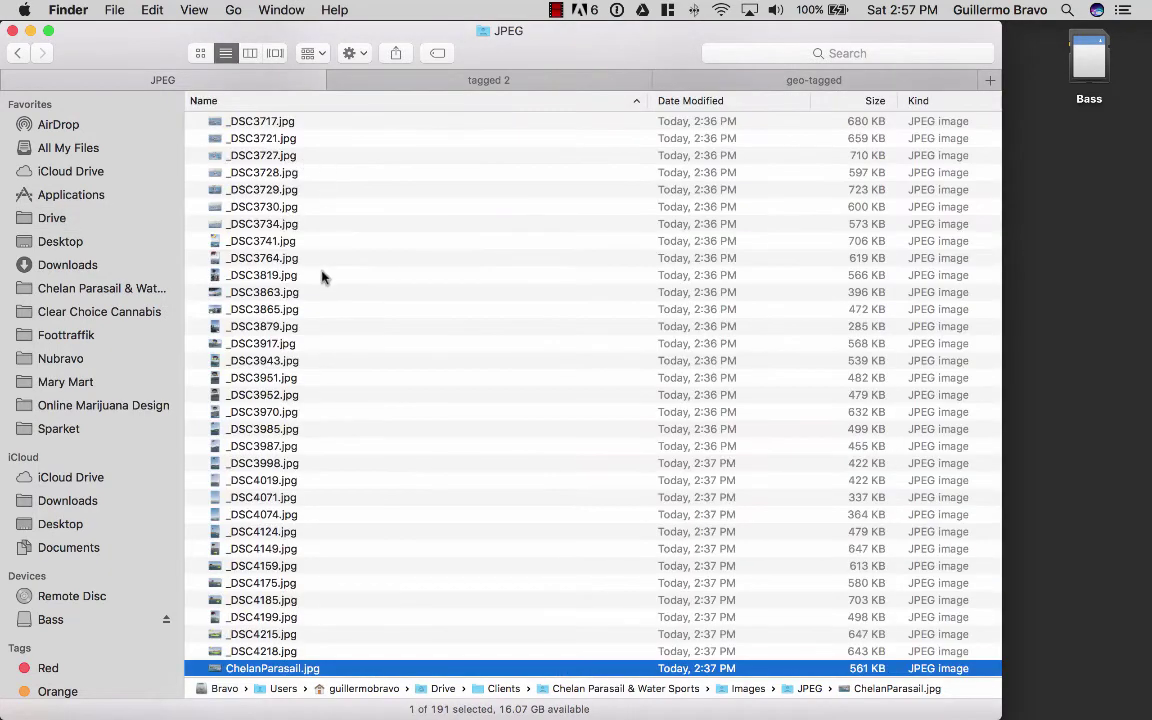
pyautogui.scroll(-3, 322, 277)
pyautogui.hotkey('shift', 'Up')
pyautogui.hotkey('shift', 'Up')
pyautogui.hotkey('shift', 'Up')
pyautogui.hotkey('shift', 'Up')
pyautogui.hotkey('shift', 'Up')
pyautogui.hotkey('shift', 'Up')
pyautogui.hotkey('shift', 'Up')
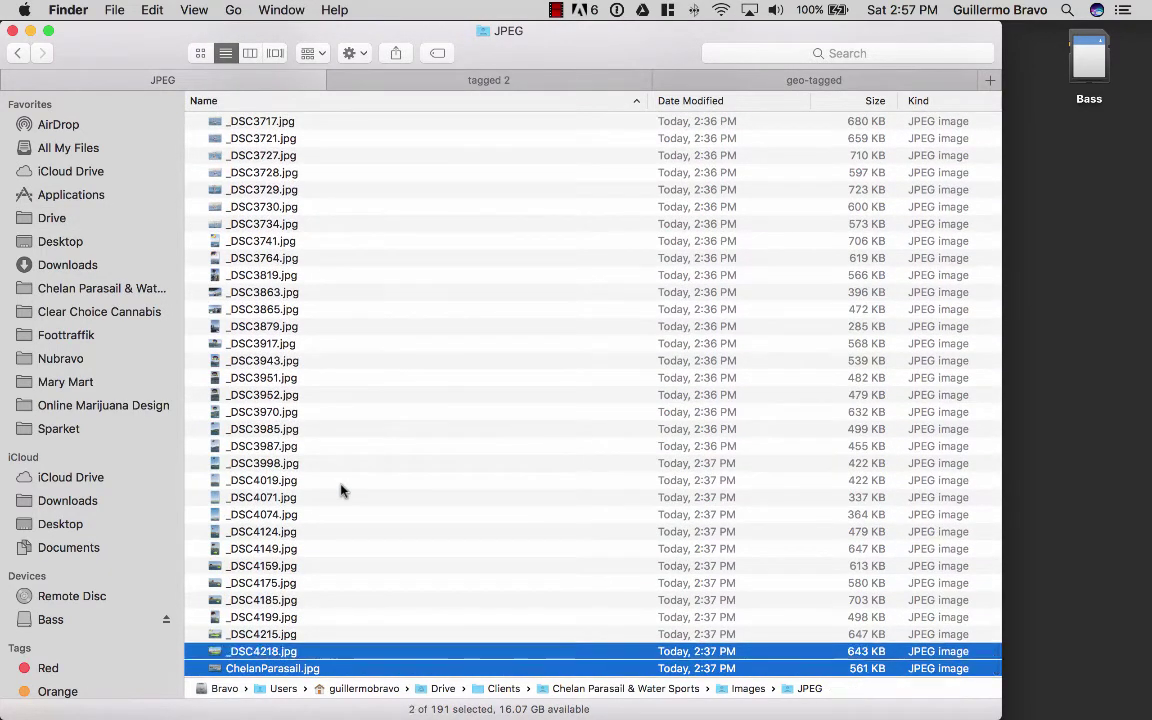
pyautogui.hotkey('shift', 'Up')
pyautogui.hotkey('shift', 'Up')
pyautogui.hotkey('shift', 'Up')
pyautogui.hotkey('shift', 'Up')
pyautogui.hotkey('shift', 'Up')
pyautogui.hotkey('shift', 'Up')
pyautogui.hotkey('shift', 'Up')
pyautogui.hotkey('shift', 'Up')
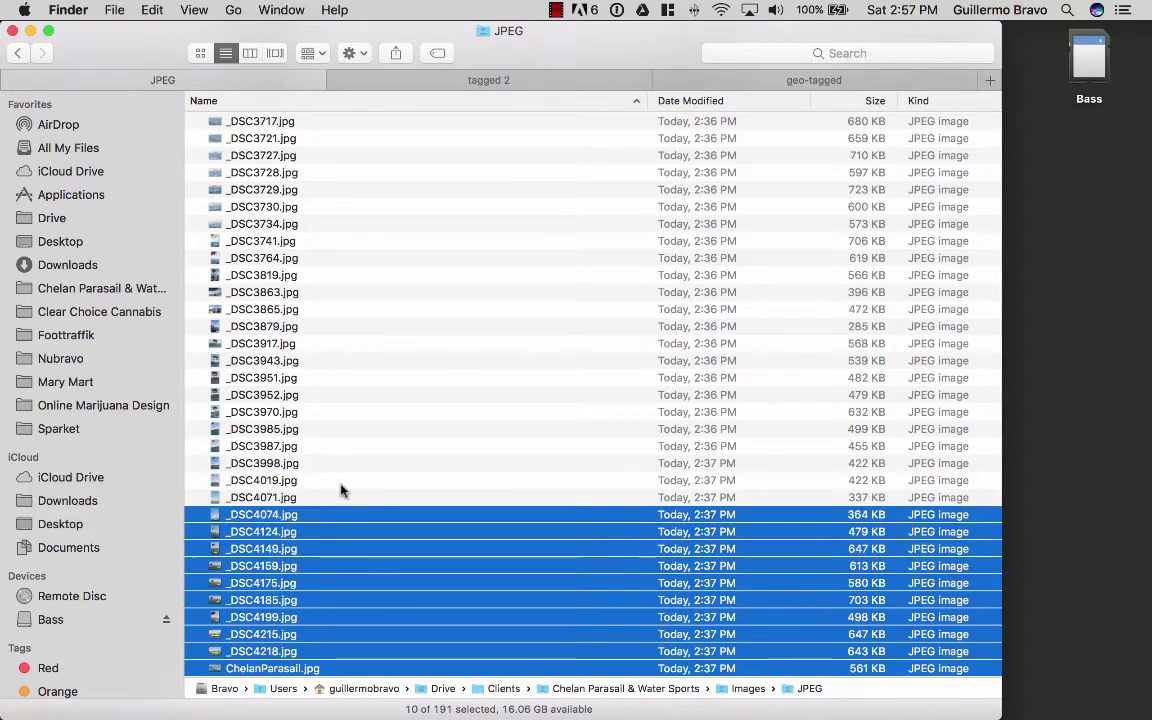
pyautogui.hotkey('shift', 'Up')
pyautogui.hotkey('shift', 'Up')
pyautogui.hotkey('shift', 'Up')
pyautogui.hotkey('shift', 'Up')
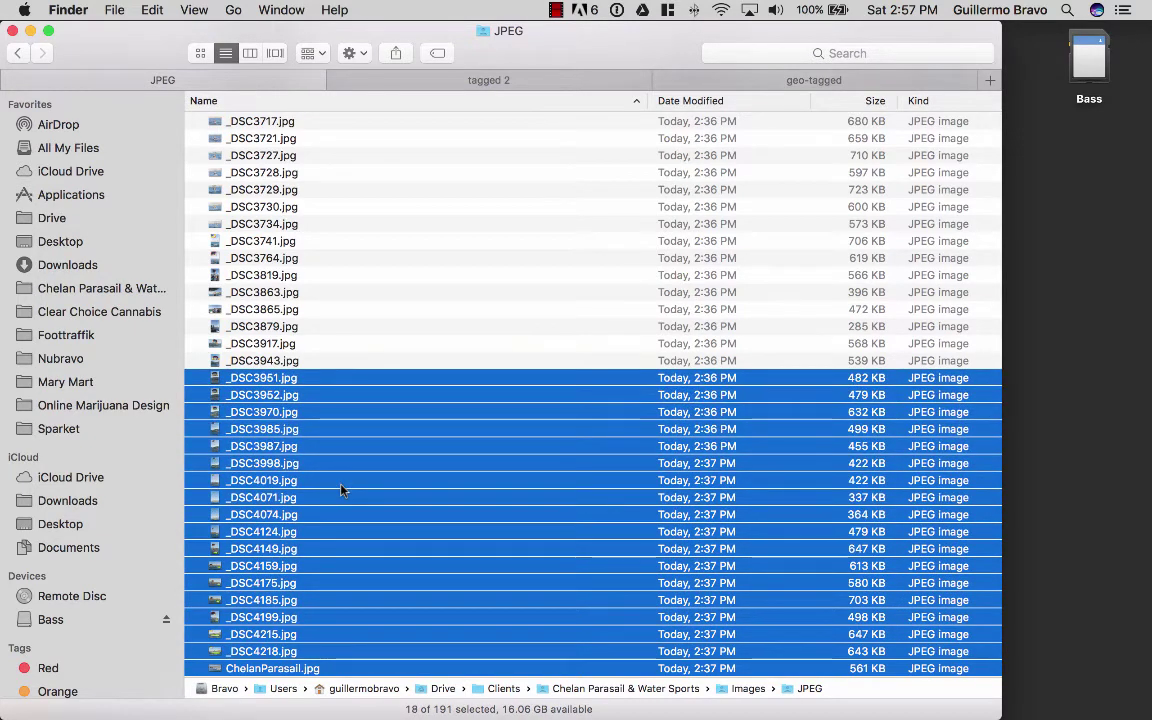
# Mark _DSC3879.jpg, just above the tagged batch, as the next starting point
pyautogui.click(298, 330)
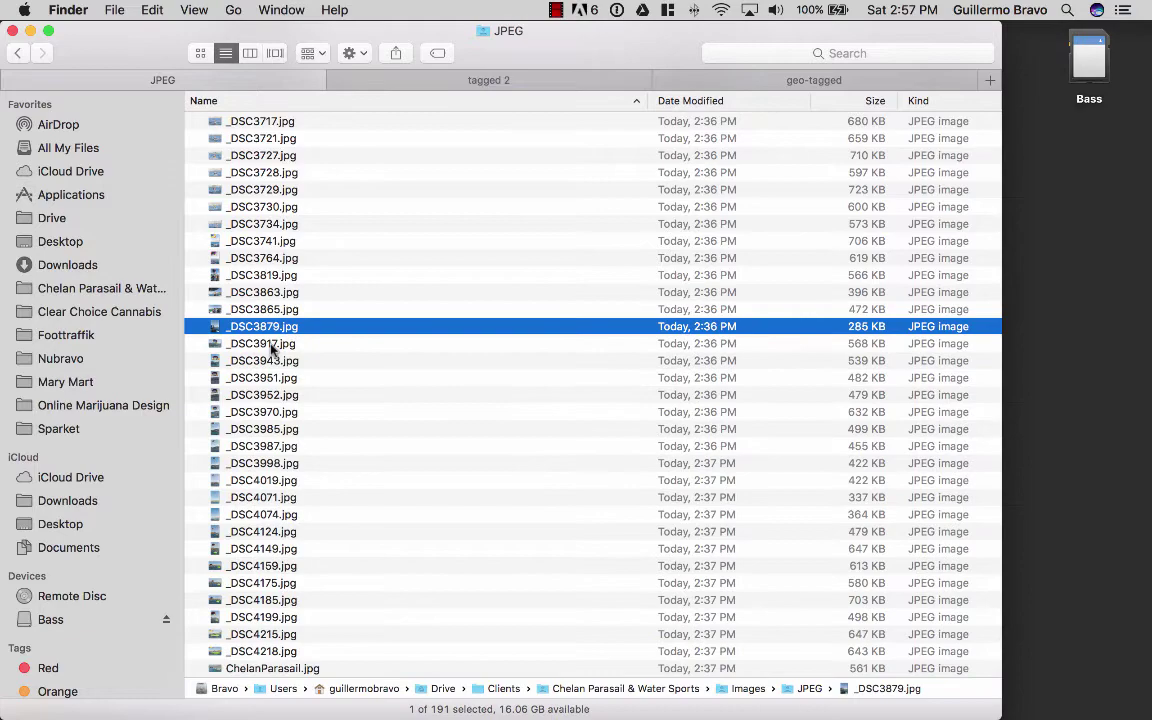
pyautogui.click(270, 343)
pyautogui.click(283, 327)
pyautogui.hotkey('ctrl', 'Left')
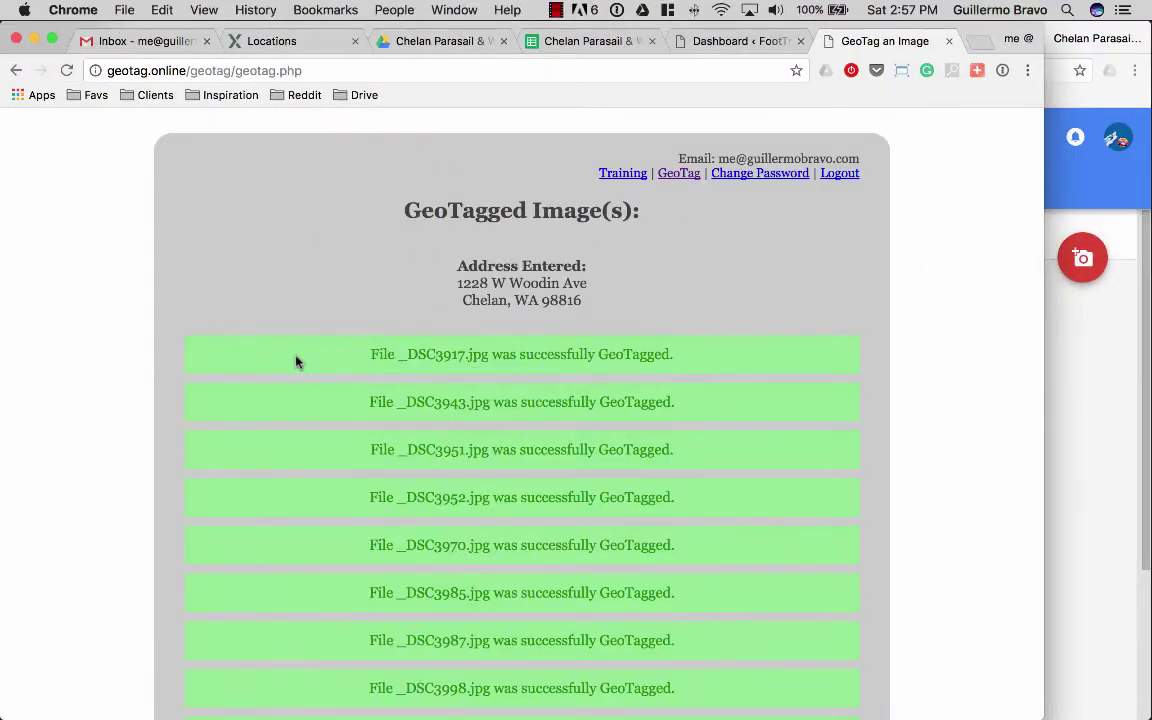
# Download the GeoTagged images zip for the 20 newly tagged photos
pyautogui.scroll(-15, 270, 355)
pyautogui.click(495, 344)
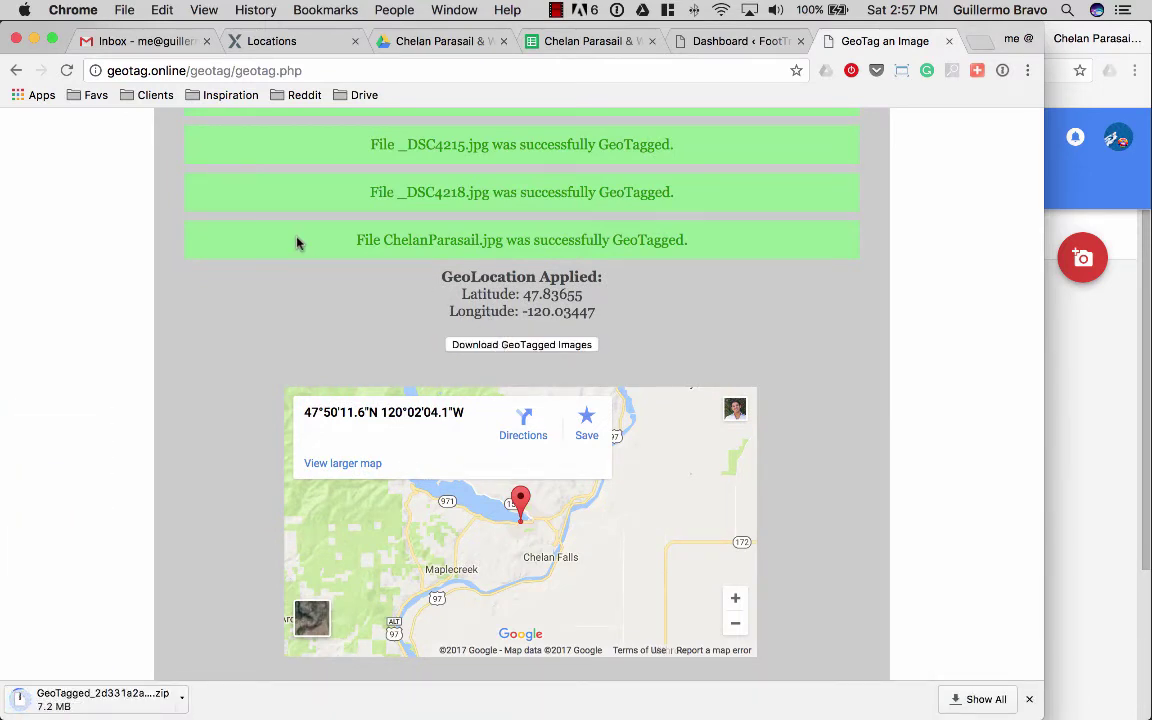
pyautogui.press('super+Tab')
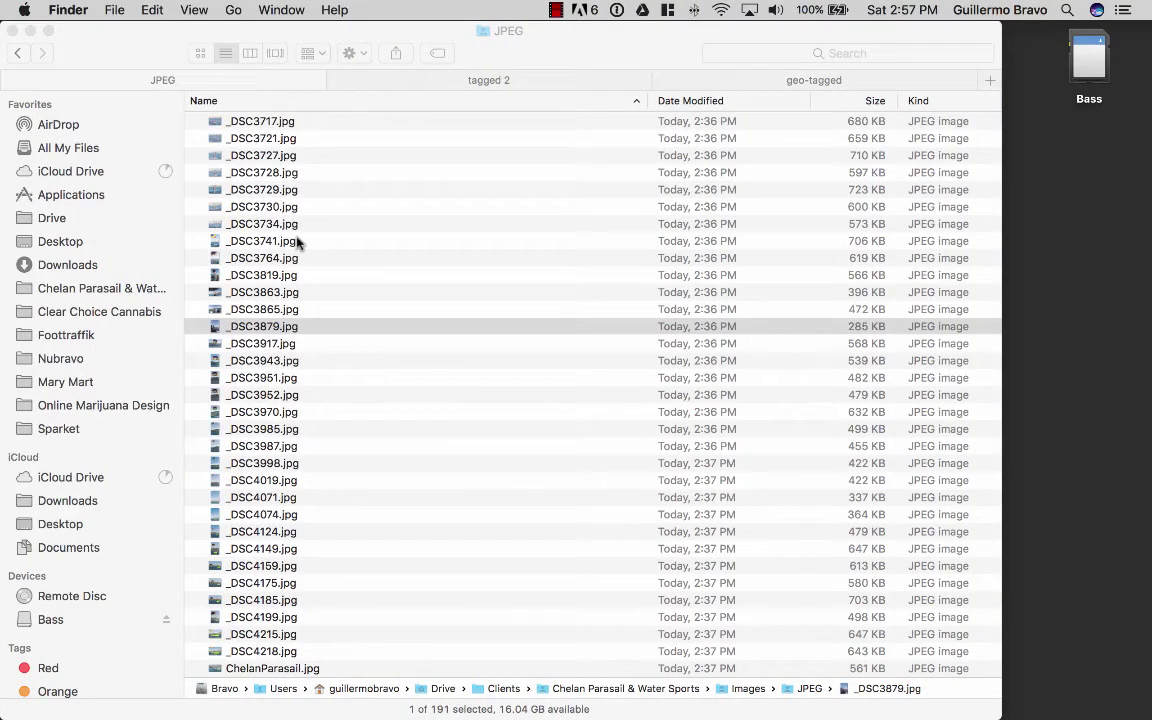
# Unzip the newest GeoTagged archive in Downloads and open the tagged 3 folder
pyautogui.click(481, 82)
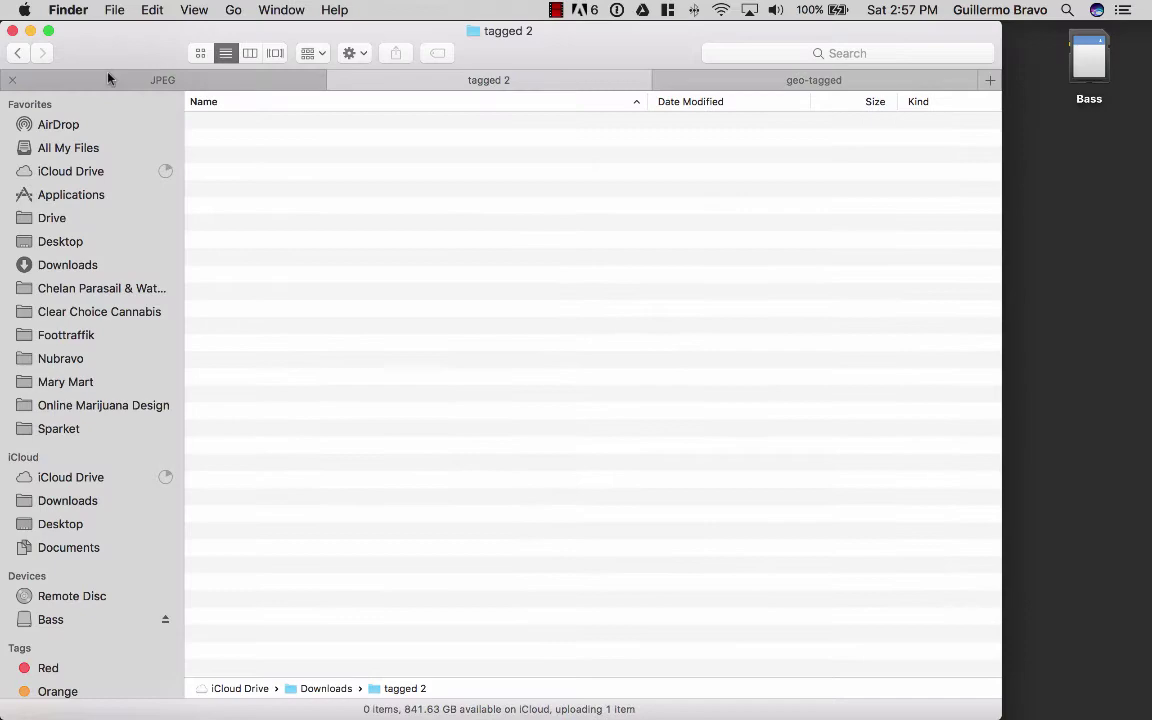
pyautogui.click(17, 53)
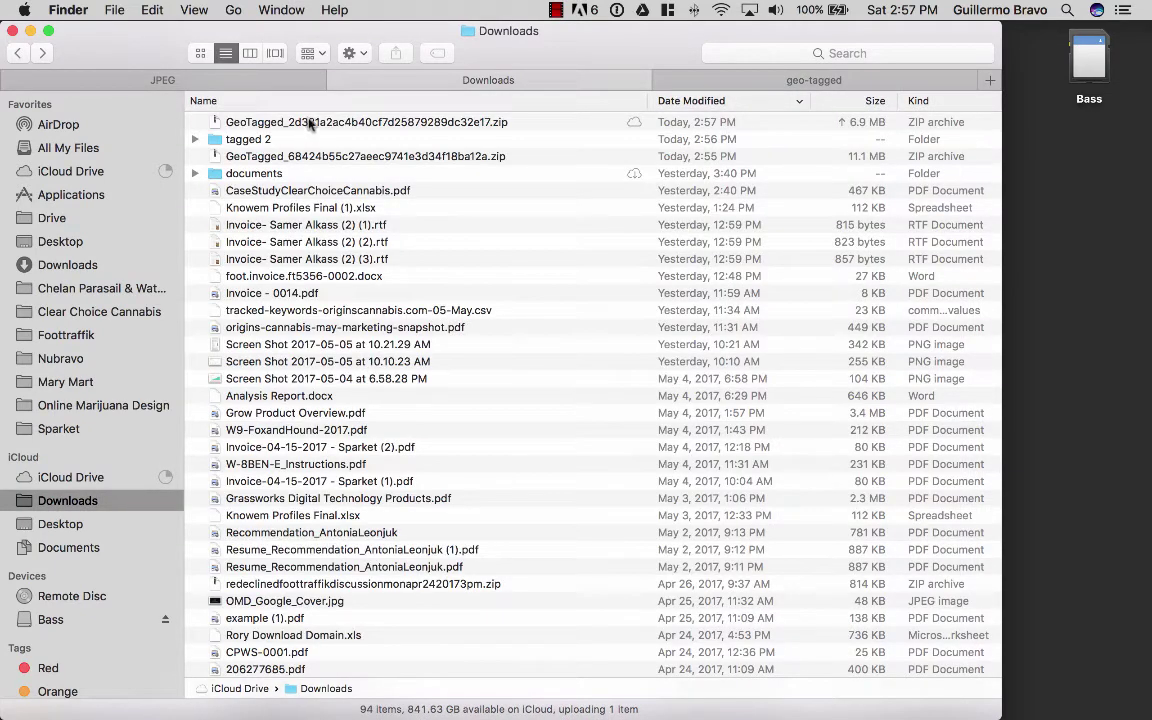
pyautogui.click(300, 123)
pyautogui.doubleClick(296, 123)
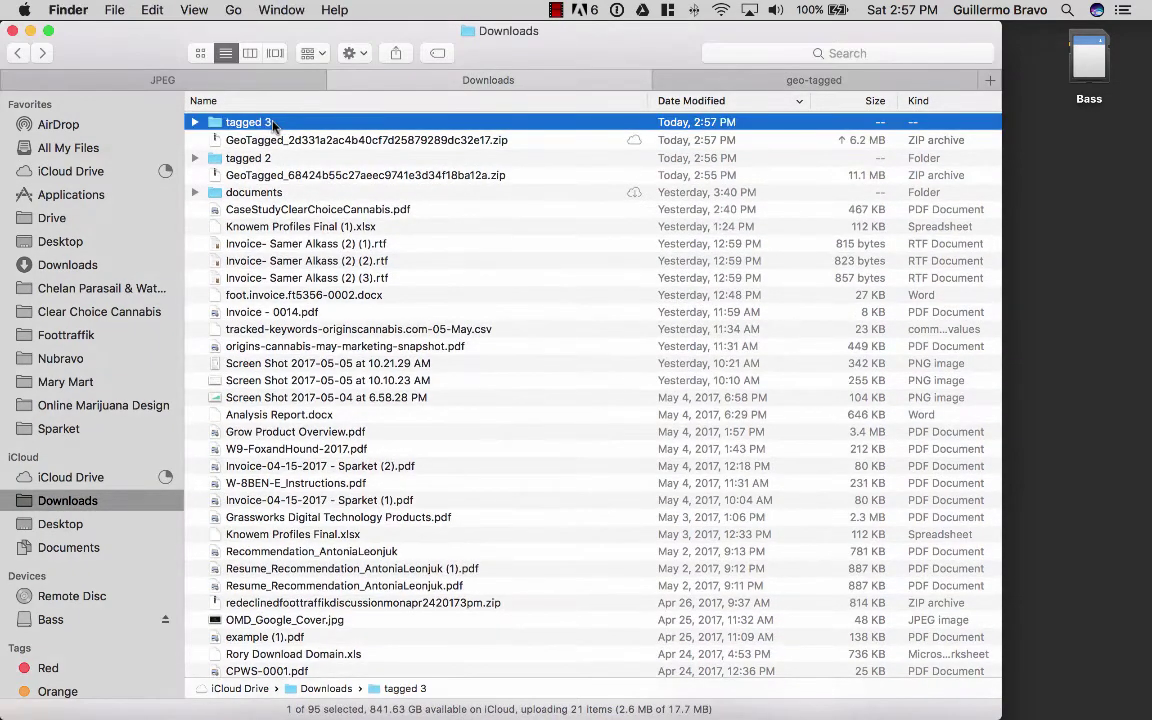
pyautogui.doubleClick(273, 124)
# Move all 20 extracted photos from tagged 3 into the geo-tagged folder
pyautogui.click(308, 142)
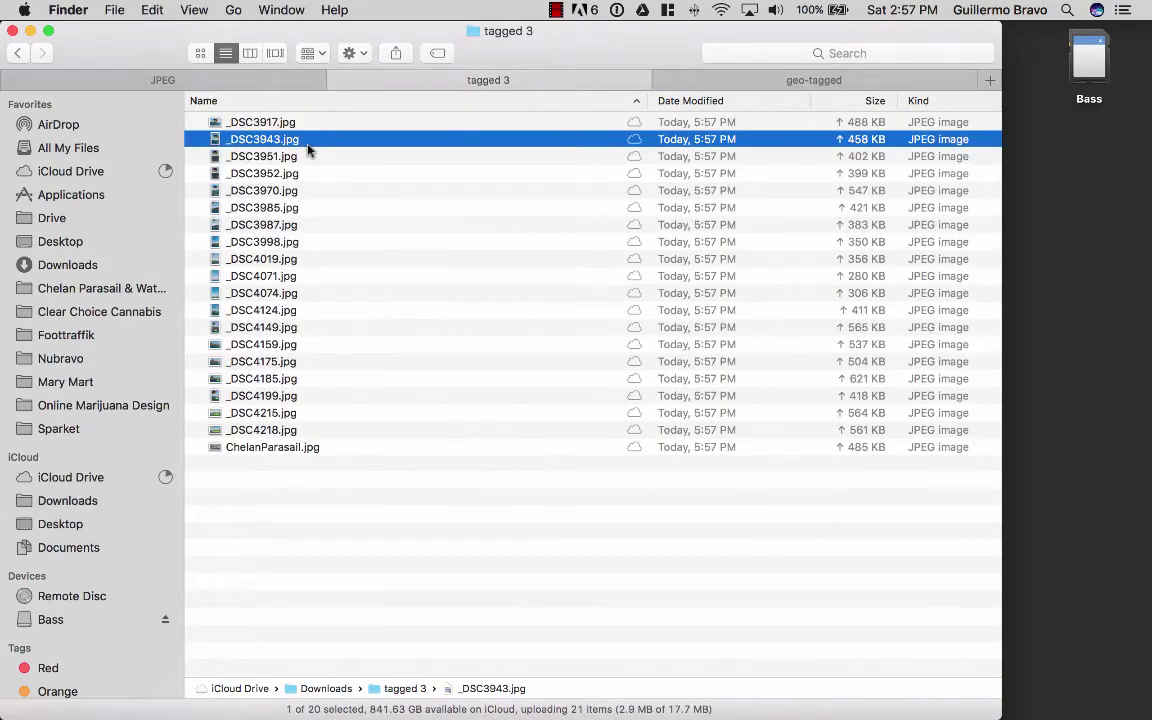
pyautogui.press('super+a')
pyautogui.moveTo(308, 142); pyautogui.dragTo(805, 78)
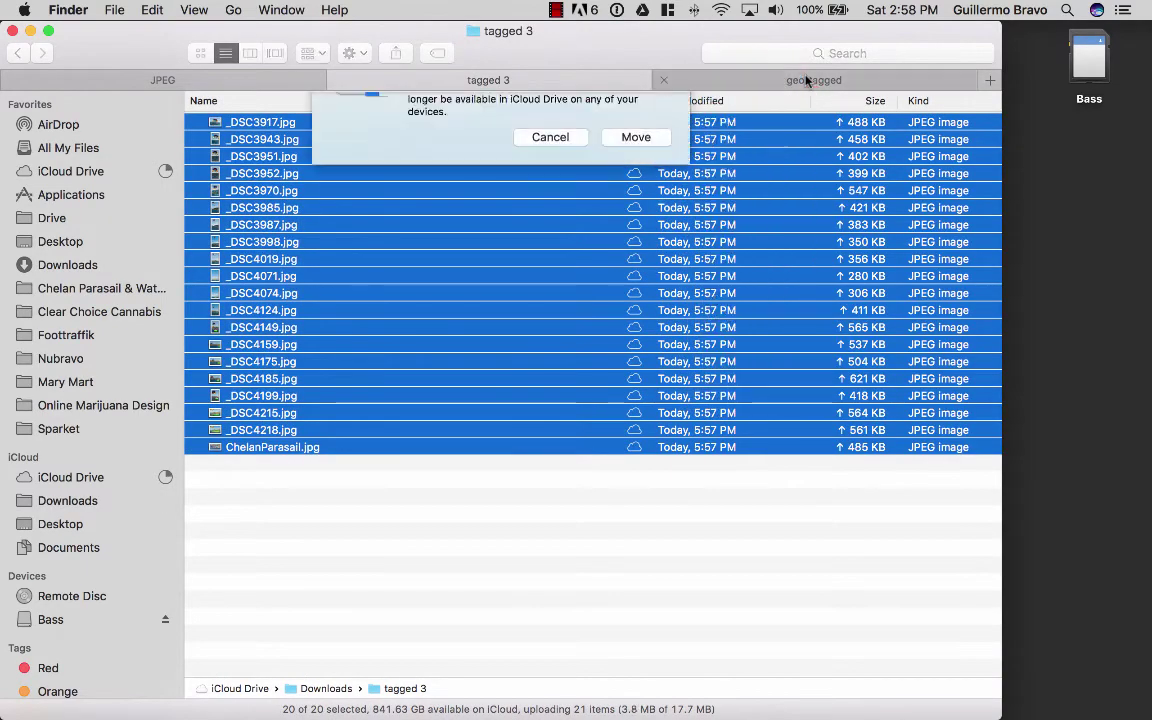
pyautogui.click(625, 200)
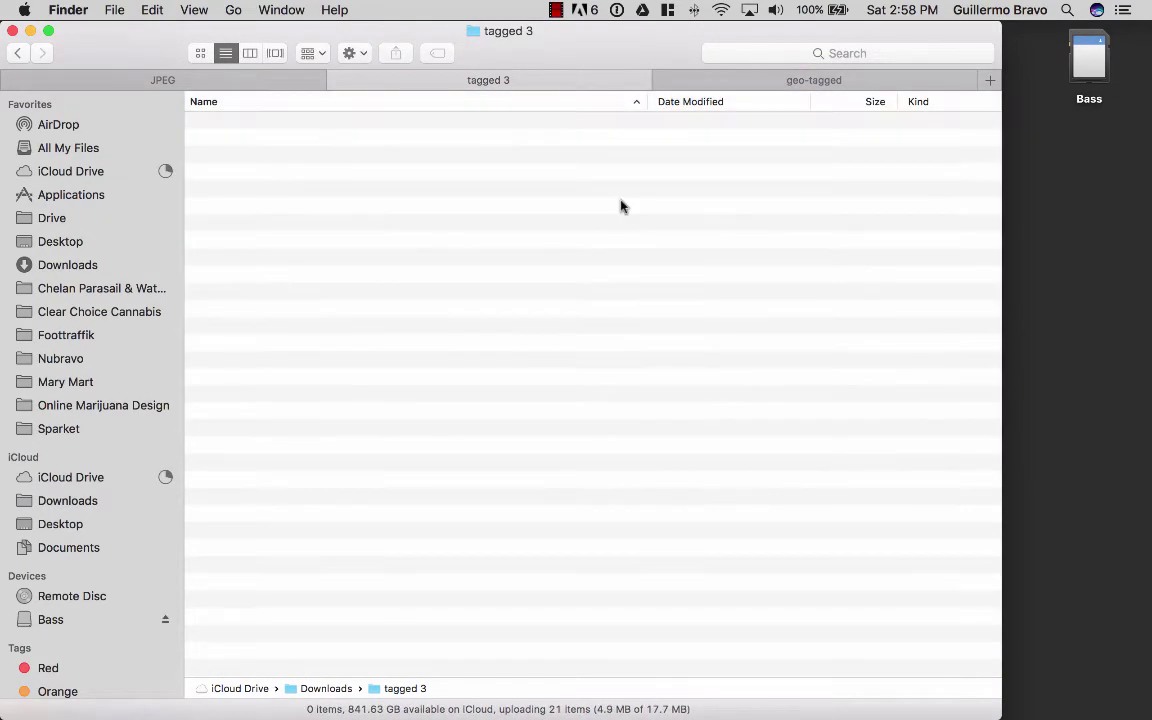
pyautogui.hotkey('ctrl', 'Left')
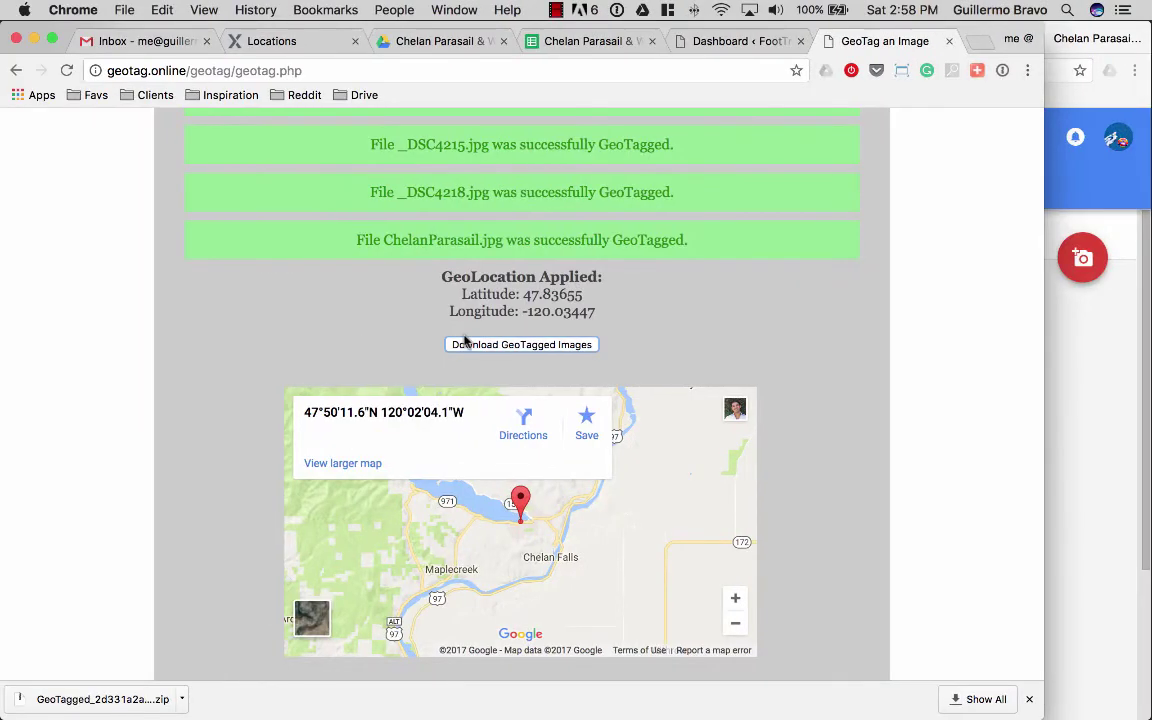
# Locate _DSC3865.jpg in Finder's JPEG list as the reference for the next batch
pyautogui.scroll(15, 463, 336)
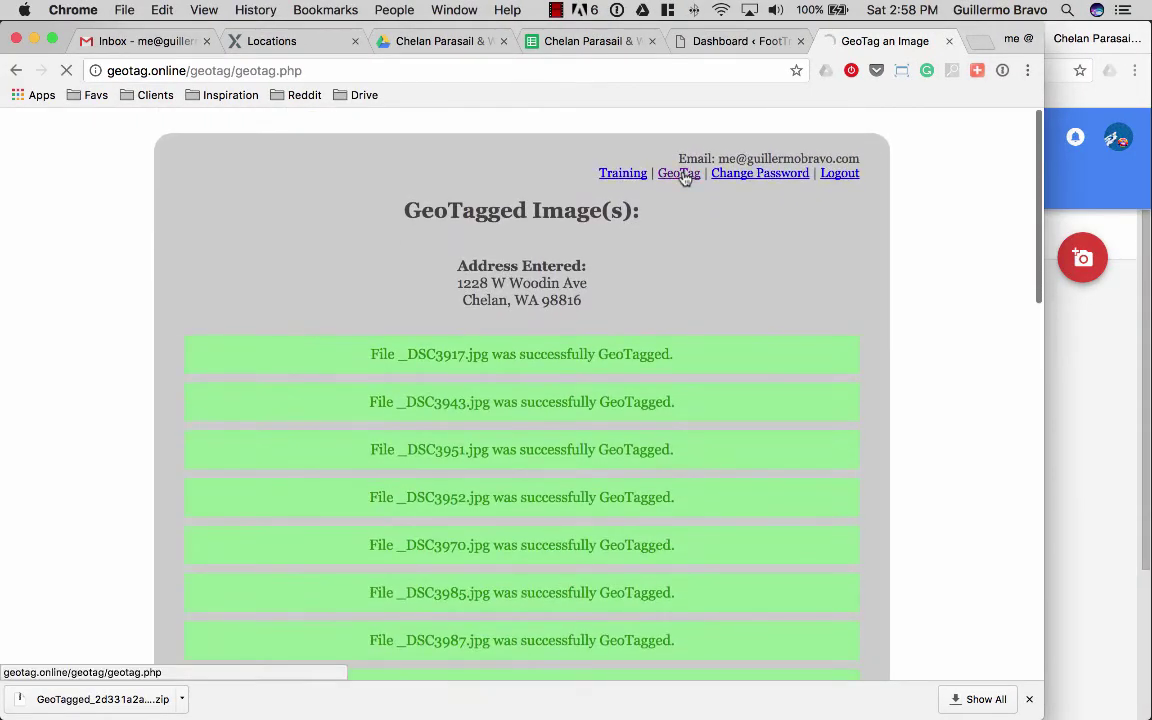
pyautogui.press('super+Tab')
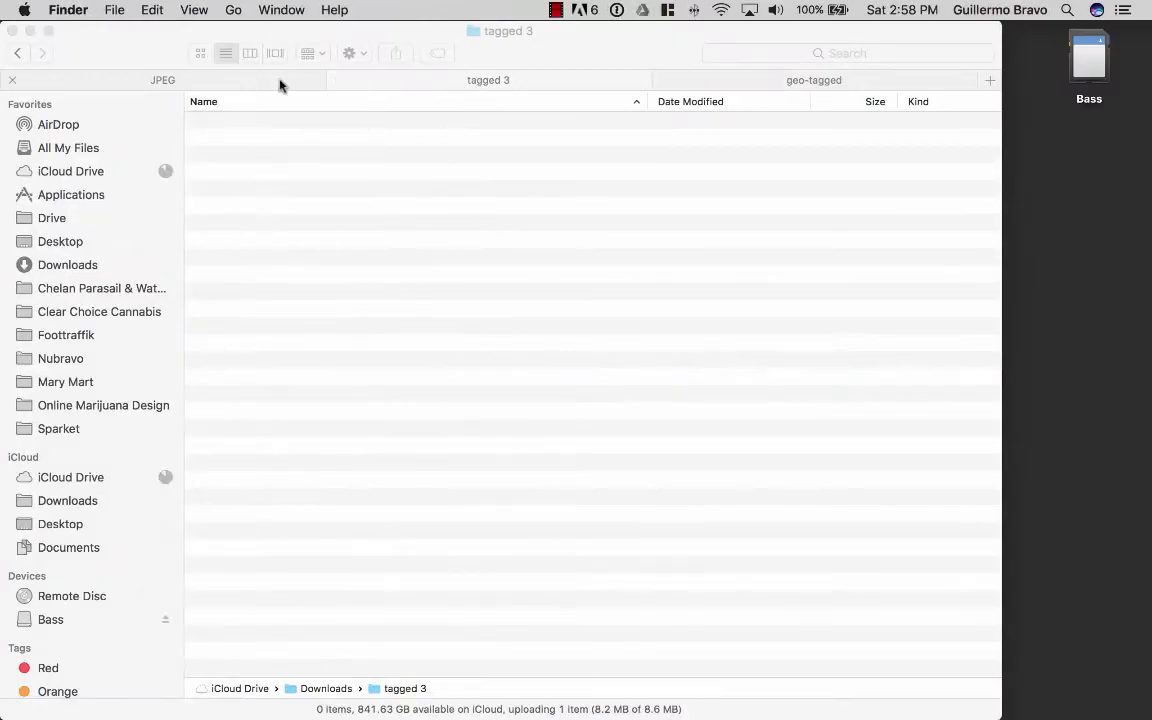
pyautogui.click(295, 81)
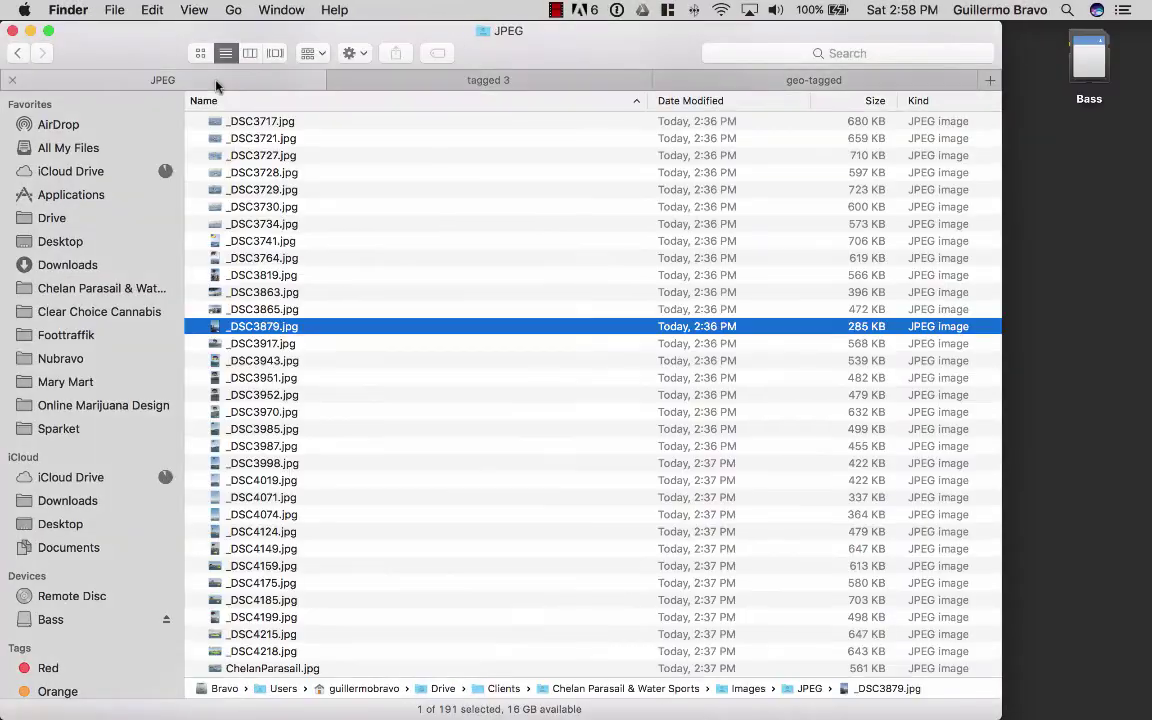
pyautogui.click(278, 311)
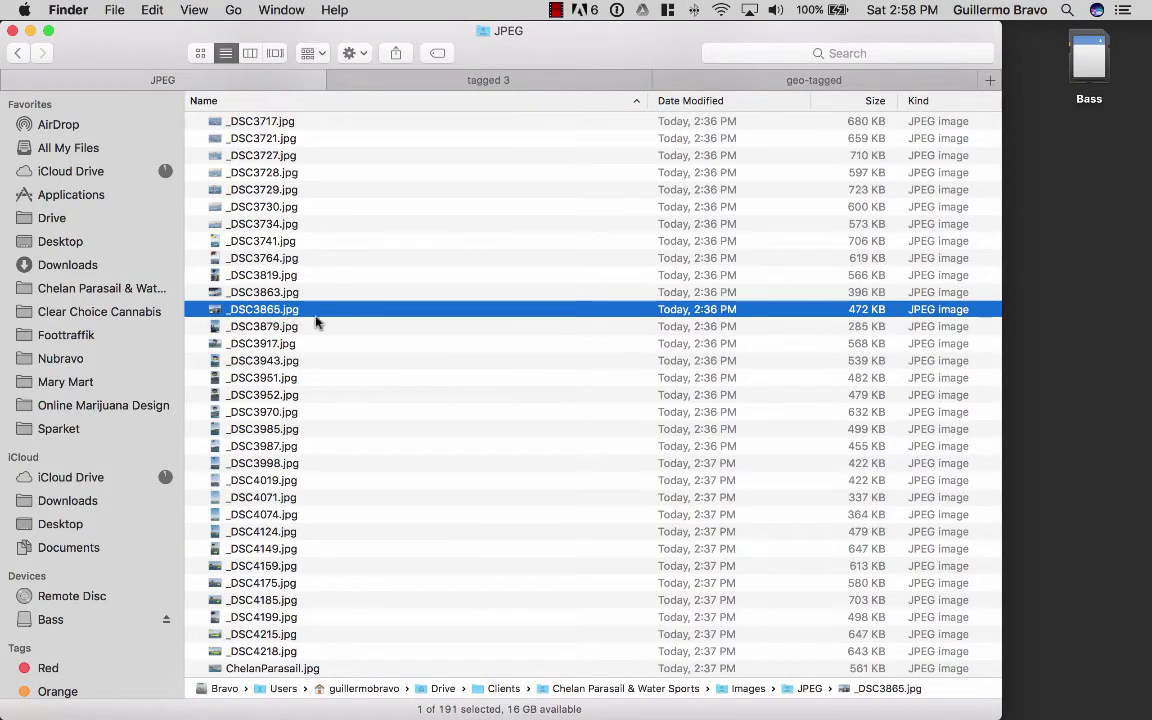
pyautogui.hotkey('ctrl', 'Left')
pyautogui.click(460, 425)
pyautogui.write('1')
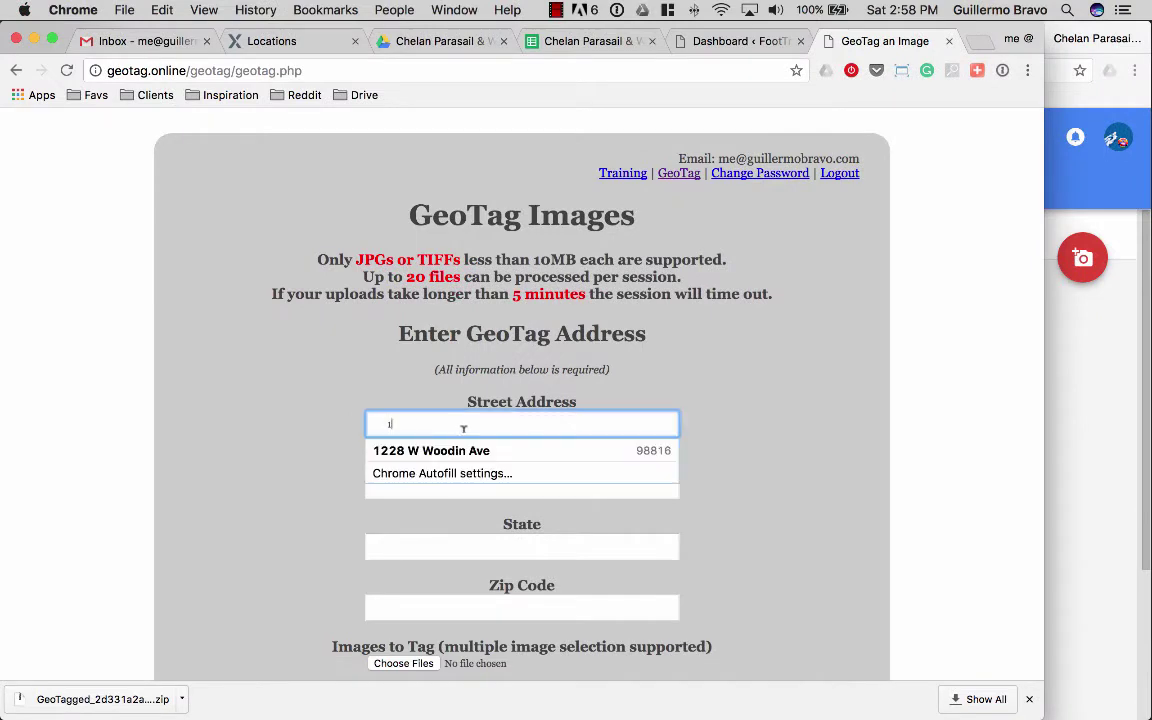
pyautogui.click(419, 450)
# Attach the 20 photos ending at _DSC3863.jpg and submit them for geotagging
pyautogui.click(403, 663)
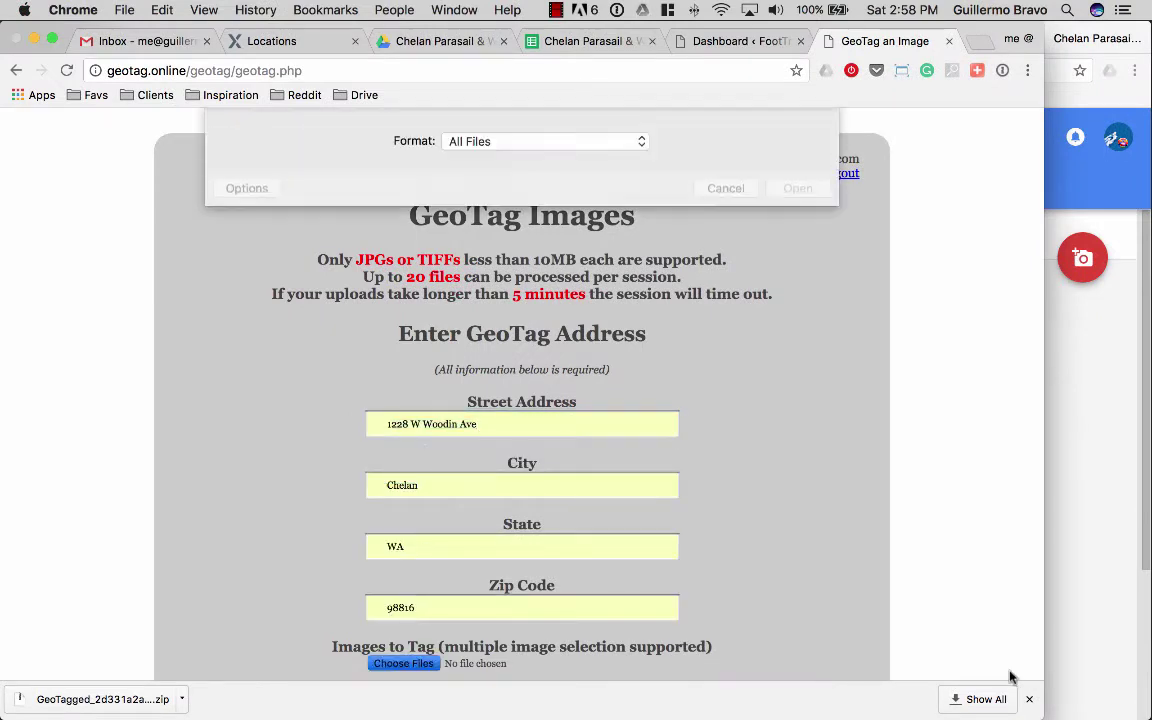
pyautogui.scroll(-20, 499, 258)
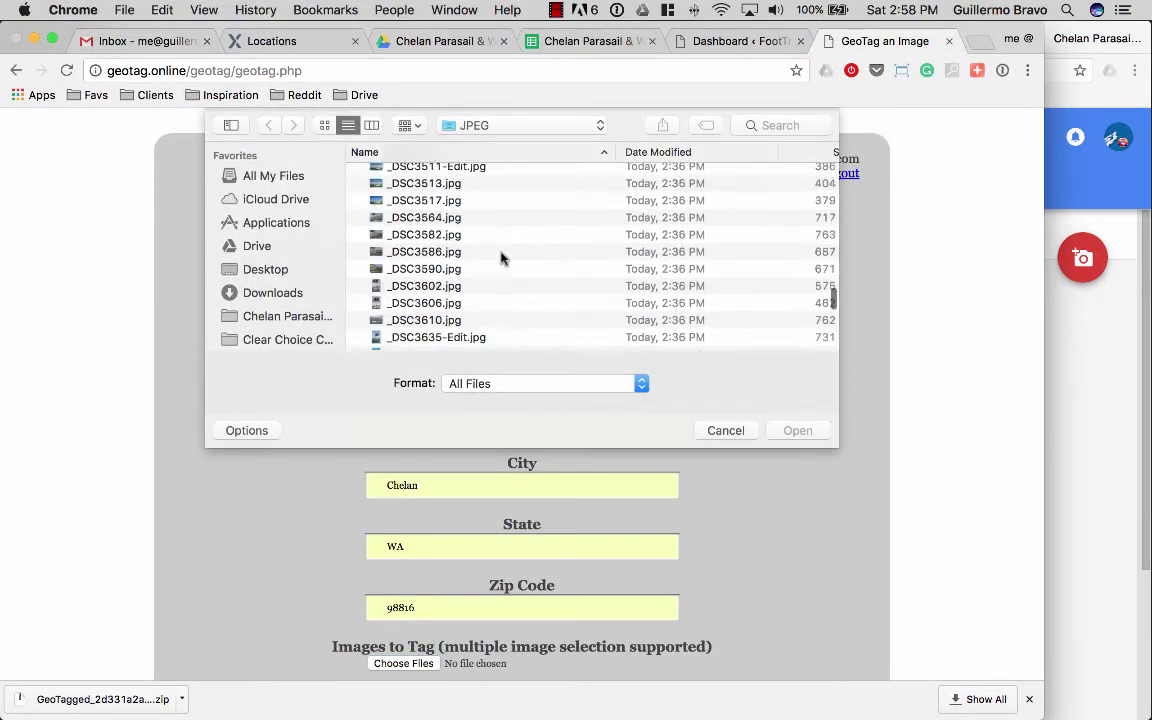
pyautogui.scroll(3, 464, 256)
pyautogui.scroll(3, 462, 257)
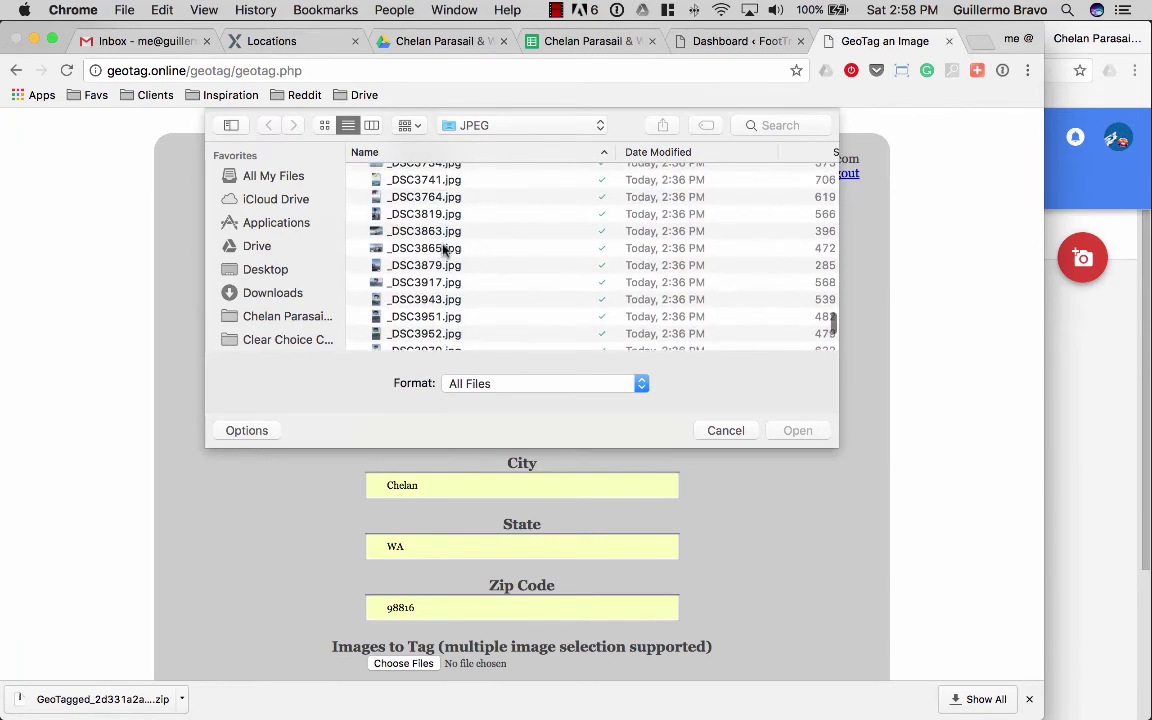
pyautogui.click(444, 231)
pyautogui.hotkey('shift', 'Up')
pyautogui.hotkey('shift', 'Up')
pyautogui.hotkey('shift', 'Up')
pyautogui.hotkey('shift', 'Up')
pyautogui.hotkey('shift', 'Up')
pyautogui.hotkey('shift', 'Up')
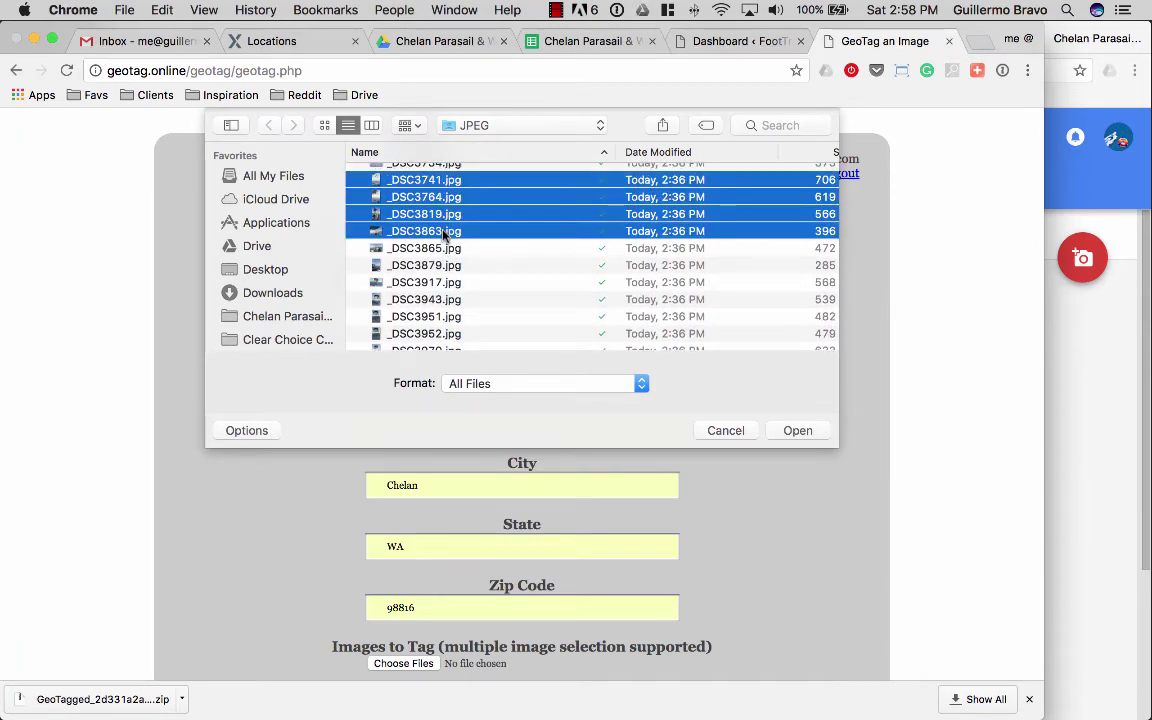
pyautogui.hotkey('shift', 'Up')
pyautogui.hotkey('shift', 'Up')
pyautogui.hotkey('shift', 'Up')
pyautogui.hotkey('shift', 'Up')
pyautogui.hotkey('shift', 'Up')
pyautogui.hotkey('shift', 'Up')
pyautogui.hotkey('shift', 'Up')
pyautogui.hotkey('shift', 'Up')
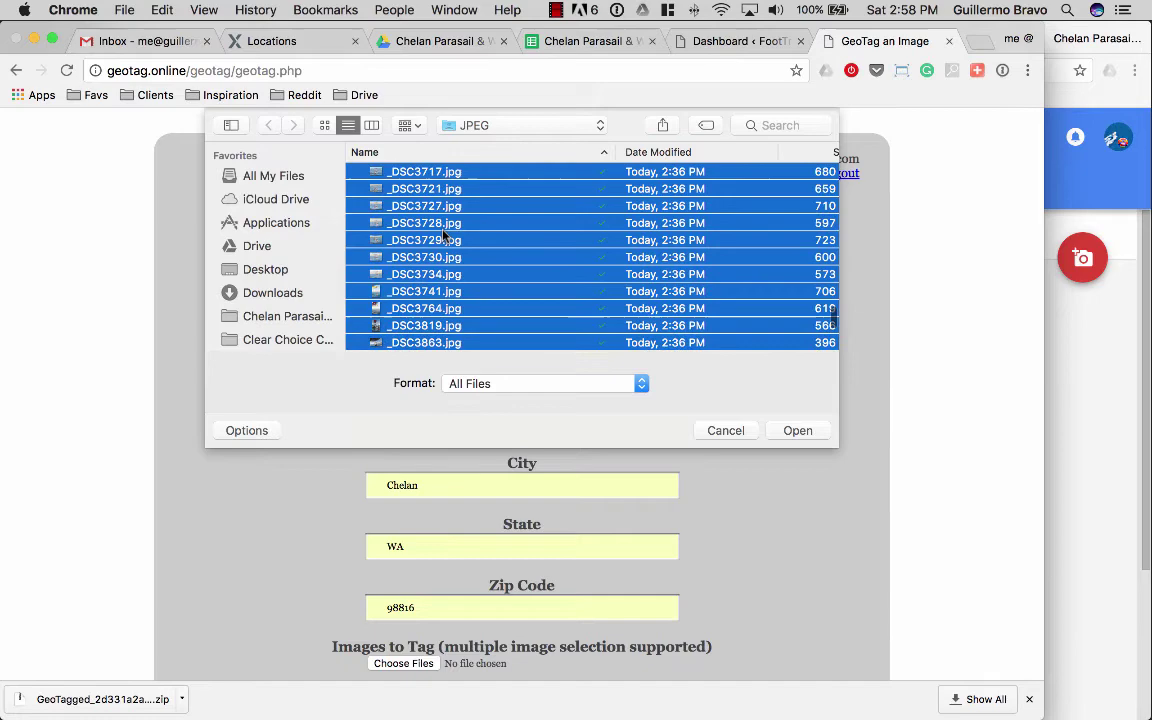
pyautogui.hotkey('shift', 'Up')
pyautogui.hotkey('shift', 'Up')
pyautogui.hotkey('shift', 'Up')
pyautogui.hotkey('shift', 'Up')
pyautogui.hotkey('shift', 'Up')
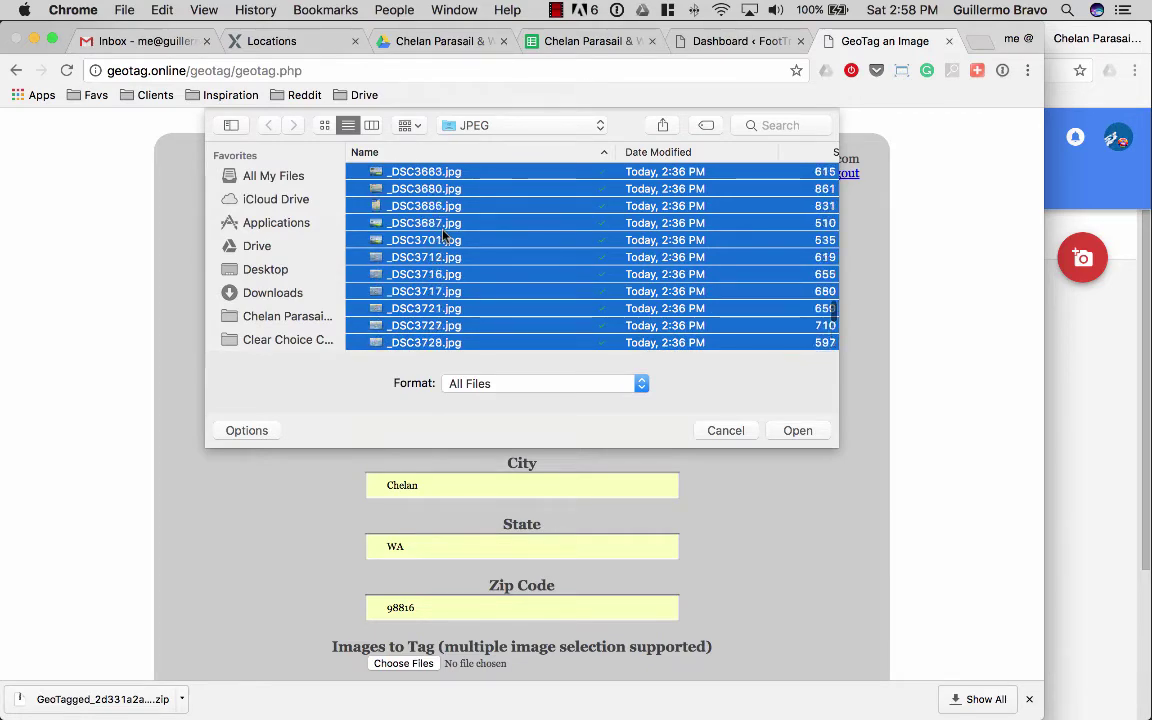
pyautogui.click(797, 430)
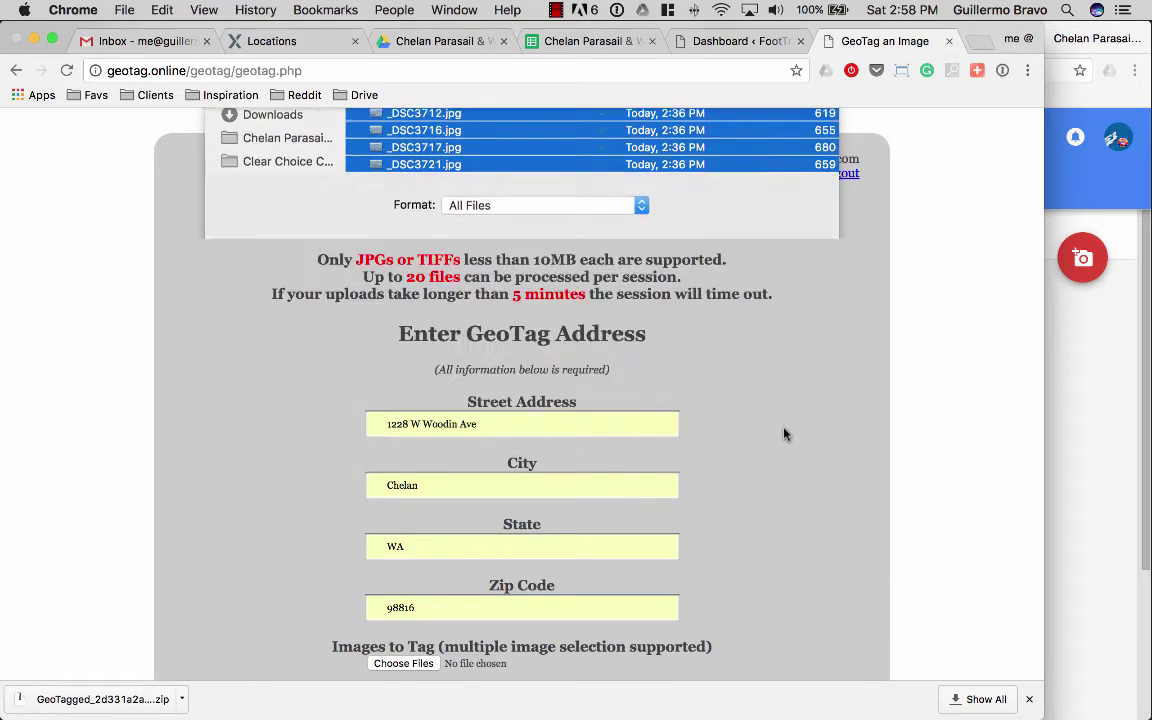
pyautogui.scroll(-3, 787, 440)
pyautogui.click(521, 581)
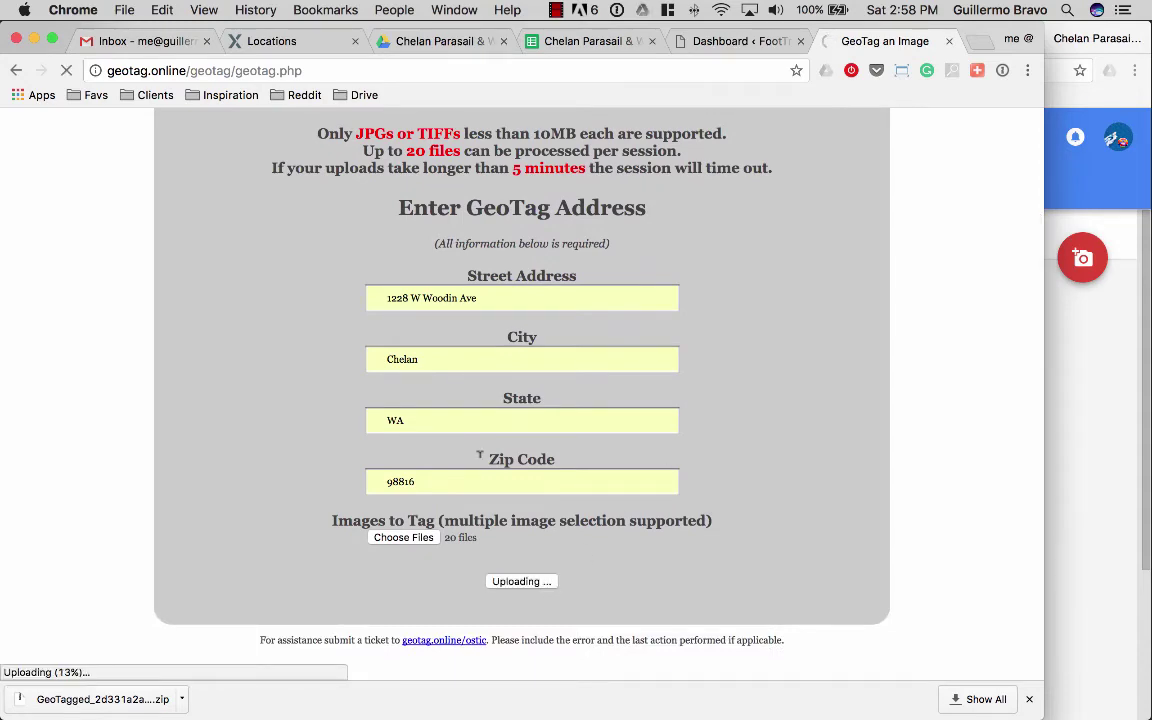
# Select the next 20 photos upward from _DSC3865.jpg in Finder while the upload completes
pyautogui.press('super+Tab')
pyautogui.click(342, 310)
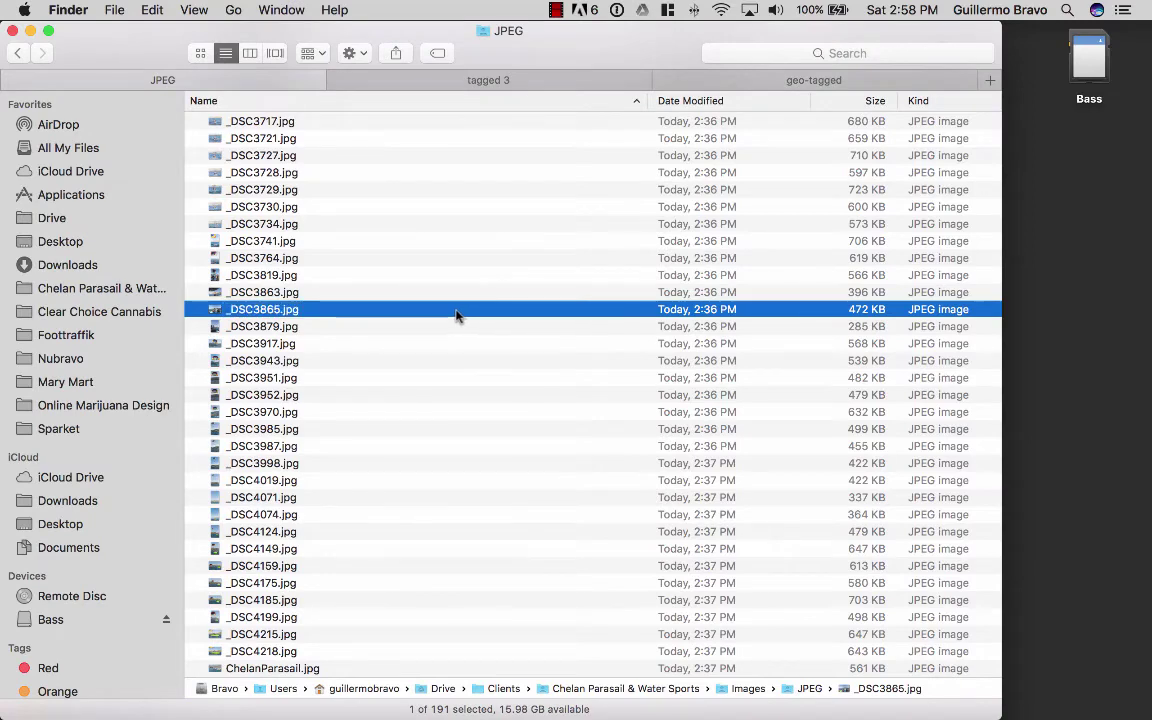
pyautogui.hotkey('shift', 'Up')
pyautogui.hotkey('shift', 'Up')
pyautogui.hotkey('shift', 'Up')
pyautogui.hotkey('shift', 'Up')
pyautogui.hotkey('shift', 'Up')
pyautogui.hotkey('shift', 'Up')
pyautogui.hotkey('shift', 'Up')
pyautogui.hotkey('shift', 'Up')
pyautogui.hotkey('shift', 'Up')
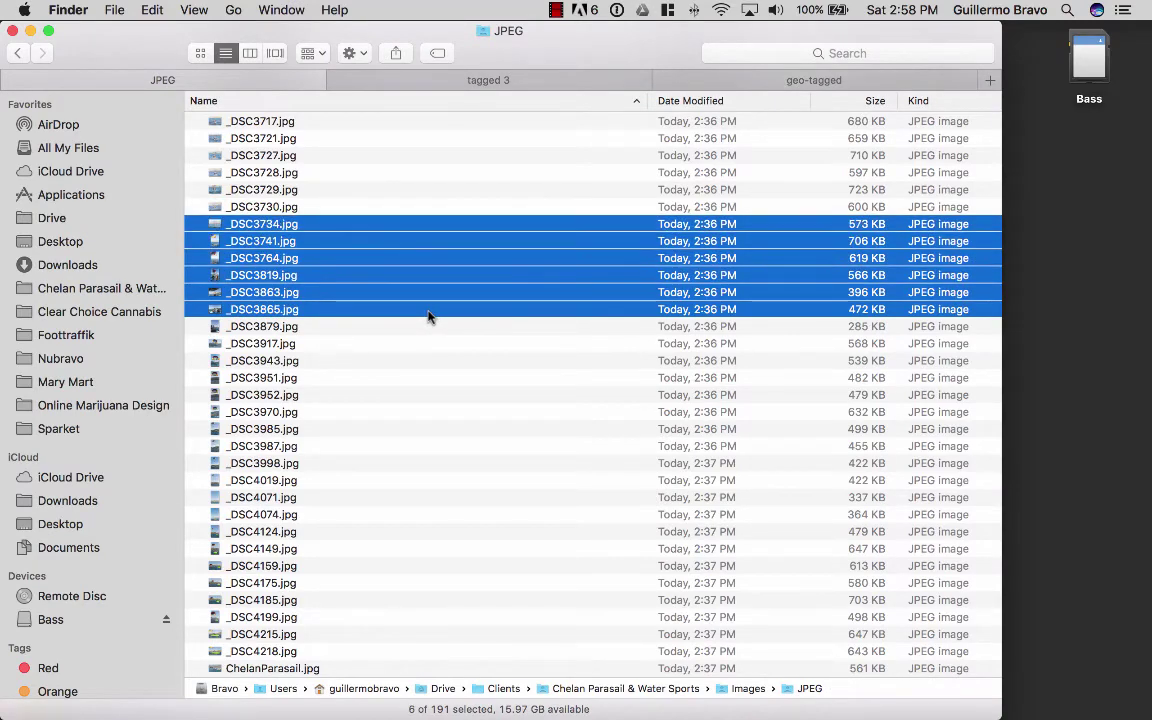
pyautogui.hotkey('shift', 'Up')
pyautogui.hotkey('shift', 'Up')
pyautogui.hotkey('shift', 'Up')
pyautogui.hotkey('shift', 'Up')
pyautogui.hotkey('shift', 'Up')
pyautogui.hotkey('shift', 'Up')
pyautogui.hotkey('shift', 'Up')
pyautogui.hotkey('shift', 'Up')
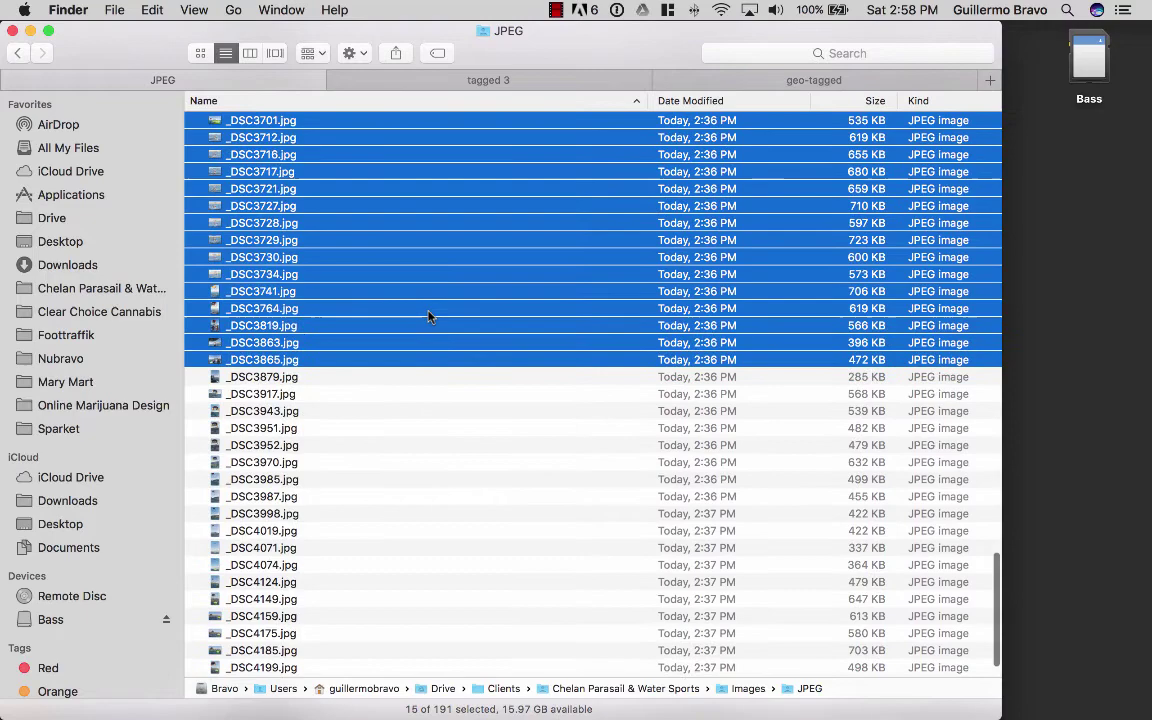
pyautogui.hotkey('shift', 'Up')
pyautogui.hotkey('shift', 'Up')
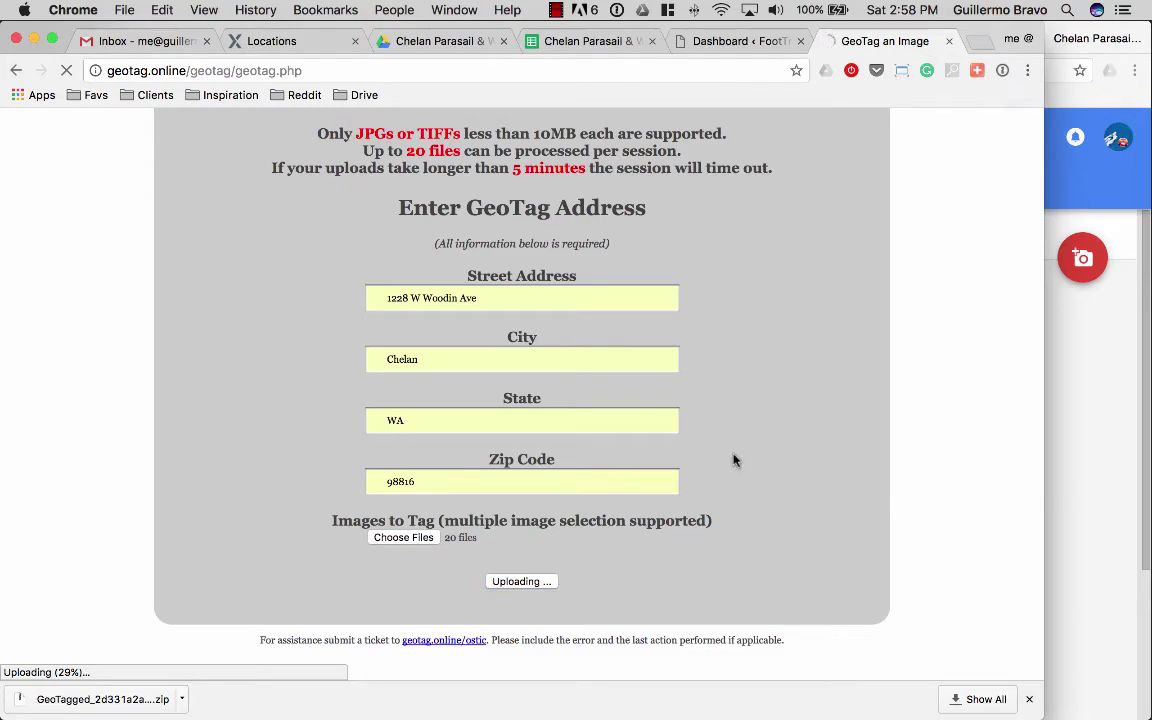
pyautogui.press('super+Tab')
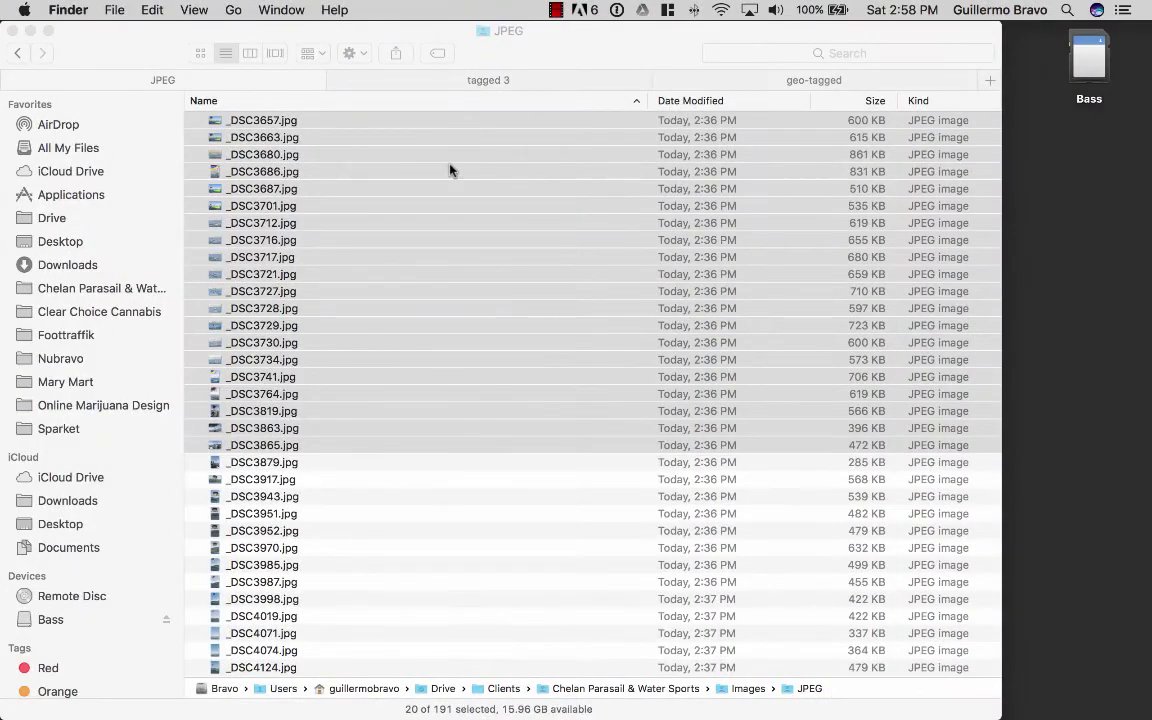
pyautogui.press('super+Tab')
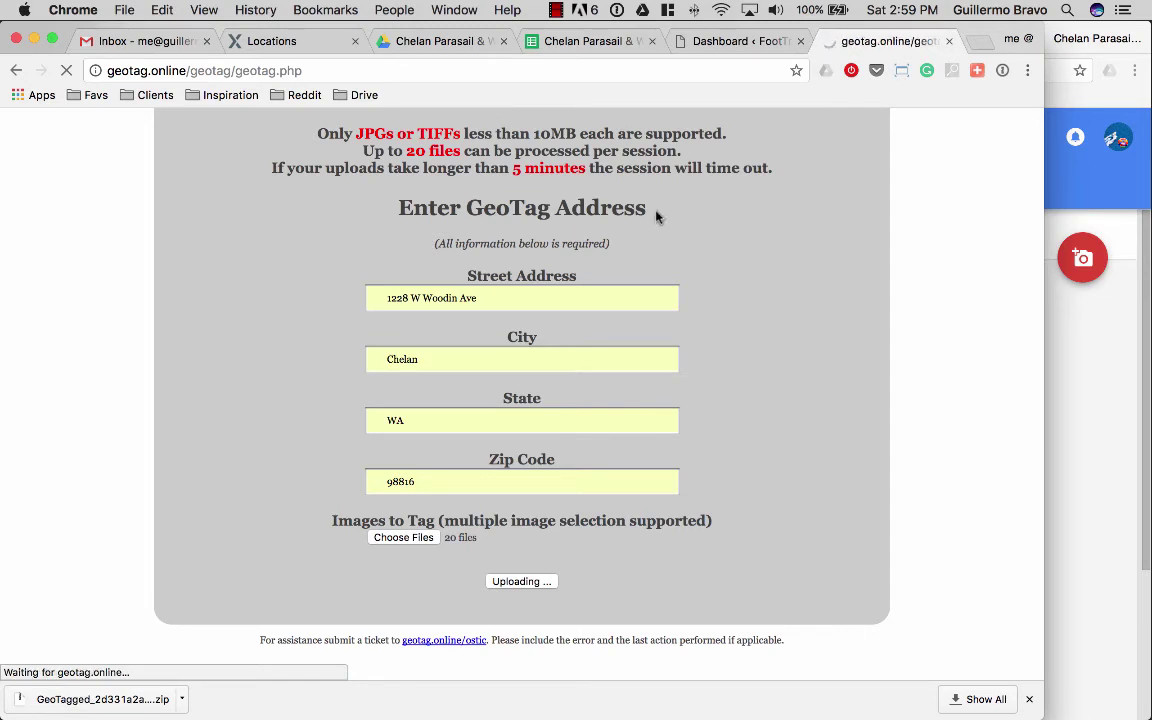
# Download the newly geotagged batch as a GeoTagged zip
pyautogui.scroll(-10, 430, 303)
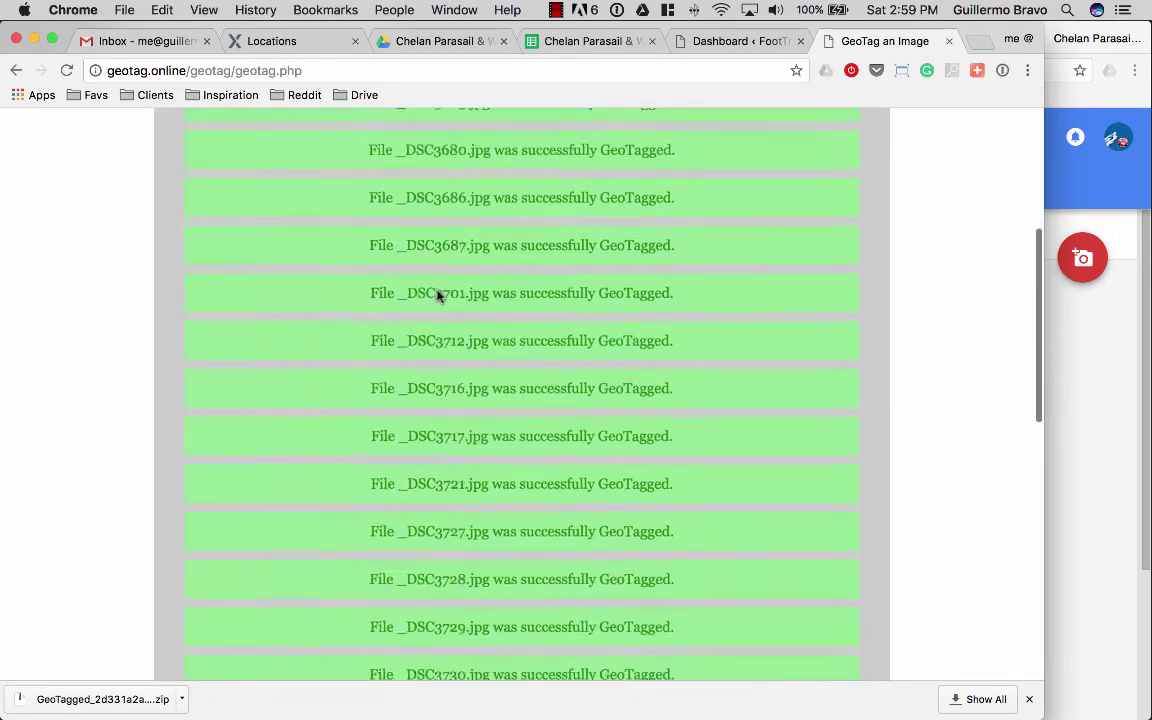
pyautogui.click(535, 341)
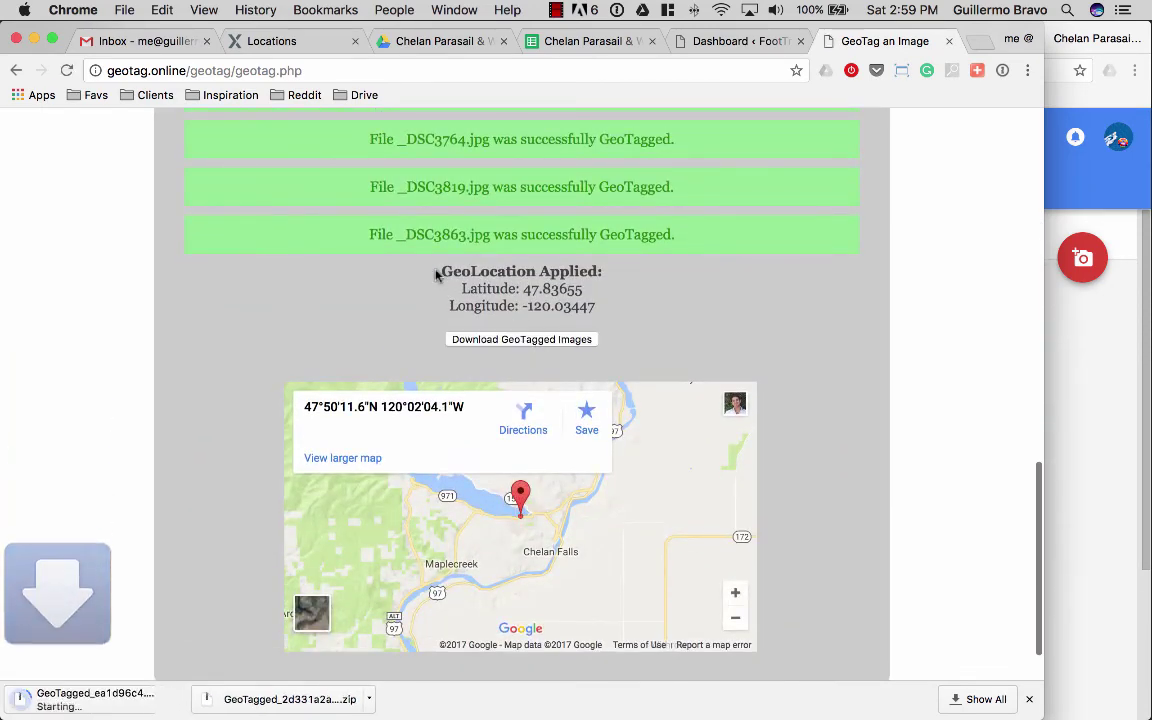
pyautogui.press('super+Tab')
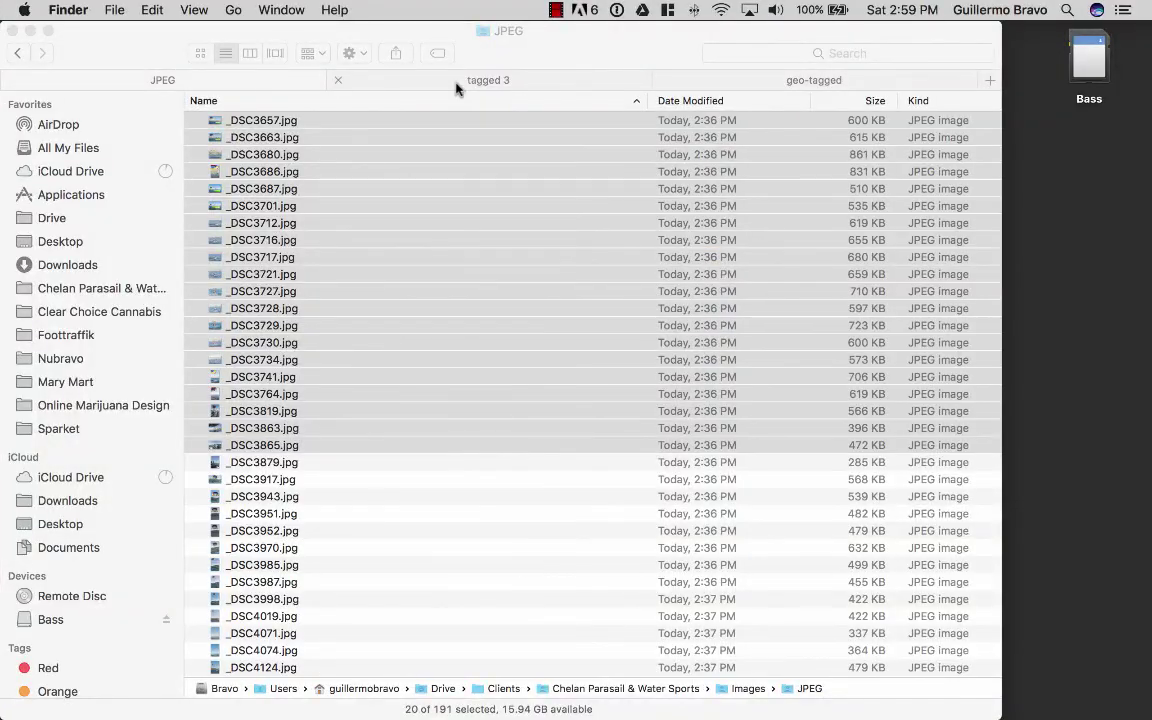
# Move the old tagged batch folders and zips in Downloads to the Trash
pyautogui.click(455, 84)
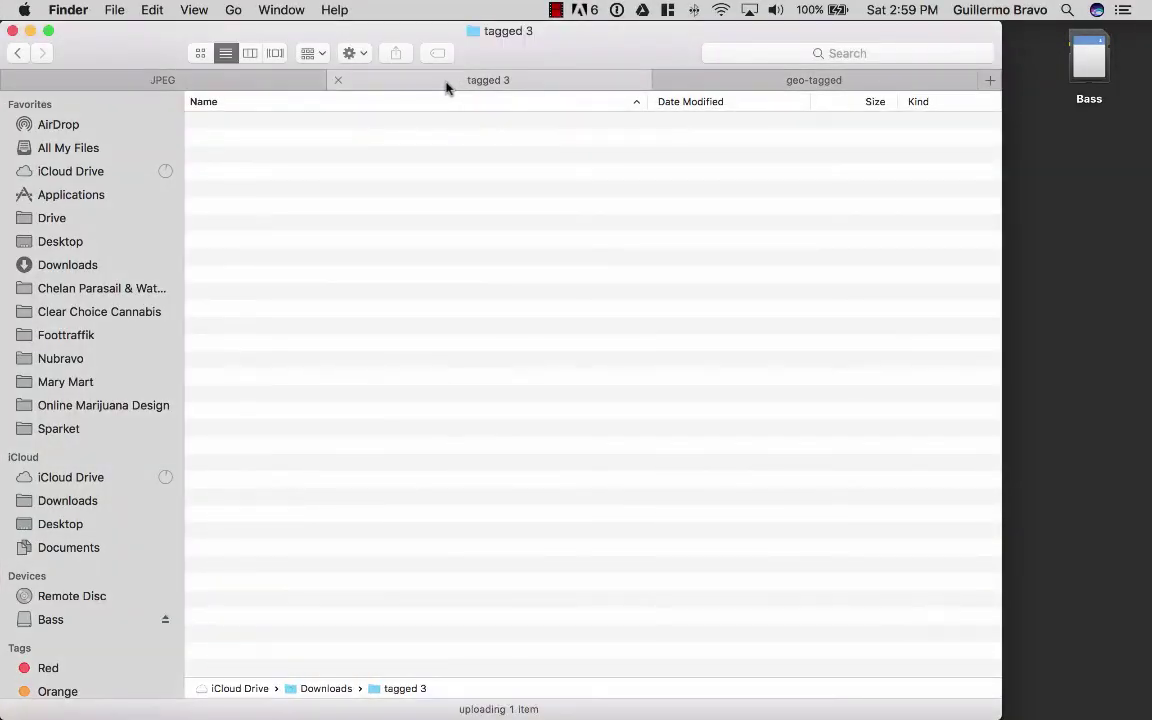
pyautogui.click(17, 52)
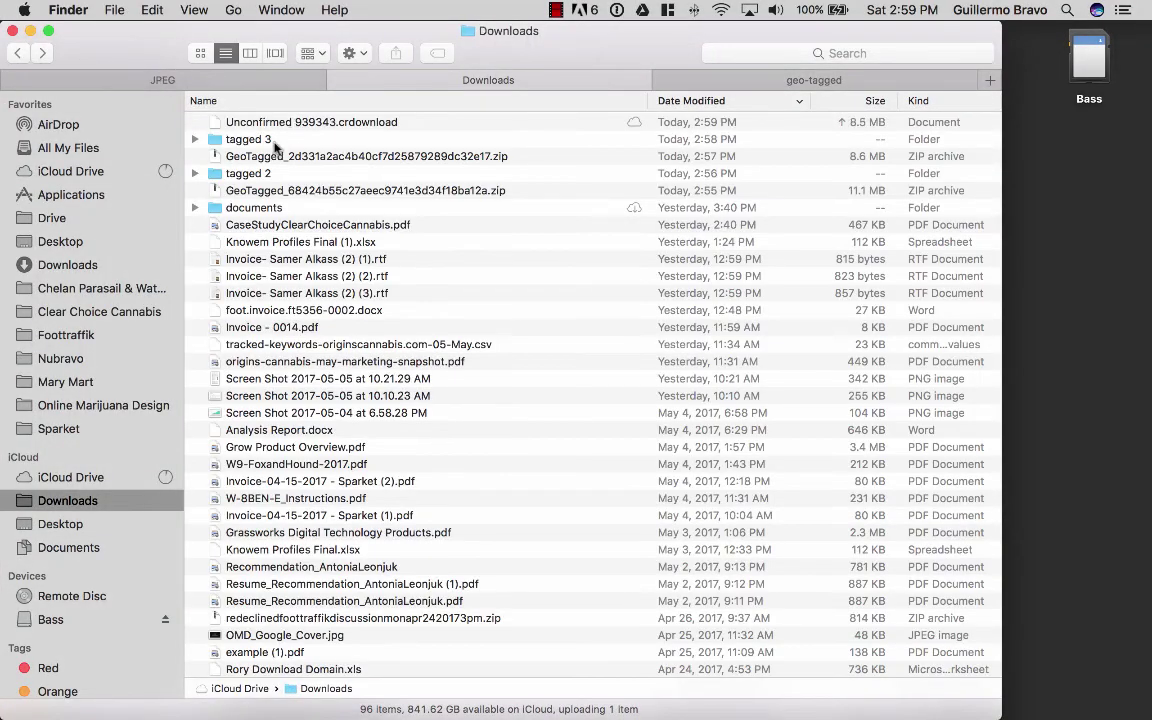
pyautogui.click(243, 138)
pyautogui.keyDown('shift'); pyautogui.click(283, 192); pyautogui.keyUp('shift')
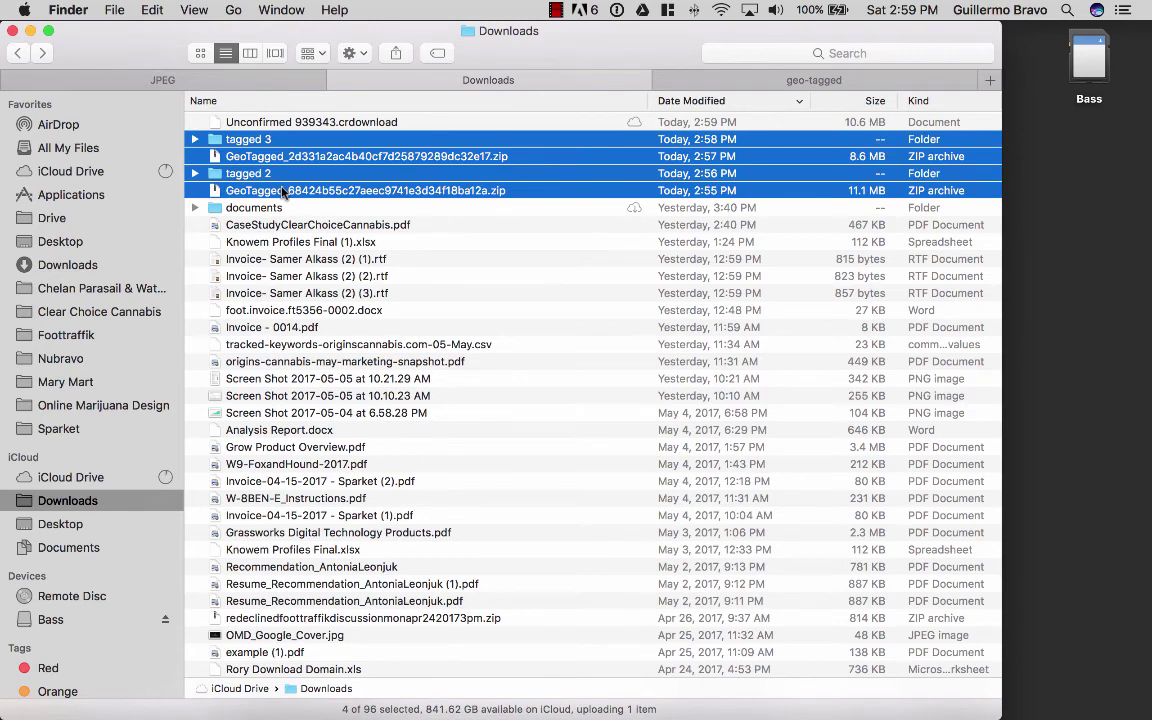
pyautogui.press('super+BackSpace')
# Unzip the new GeoTagged archive and open the extracted tagged 2 folder
pyautogui.click(305, 122)
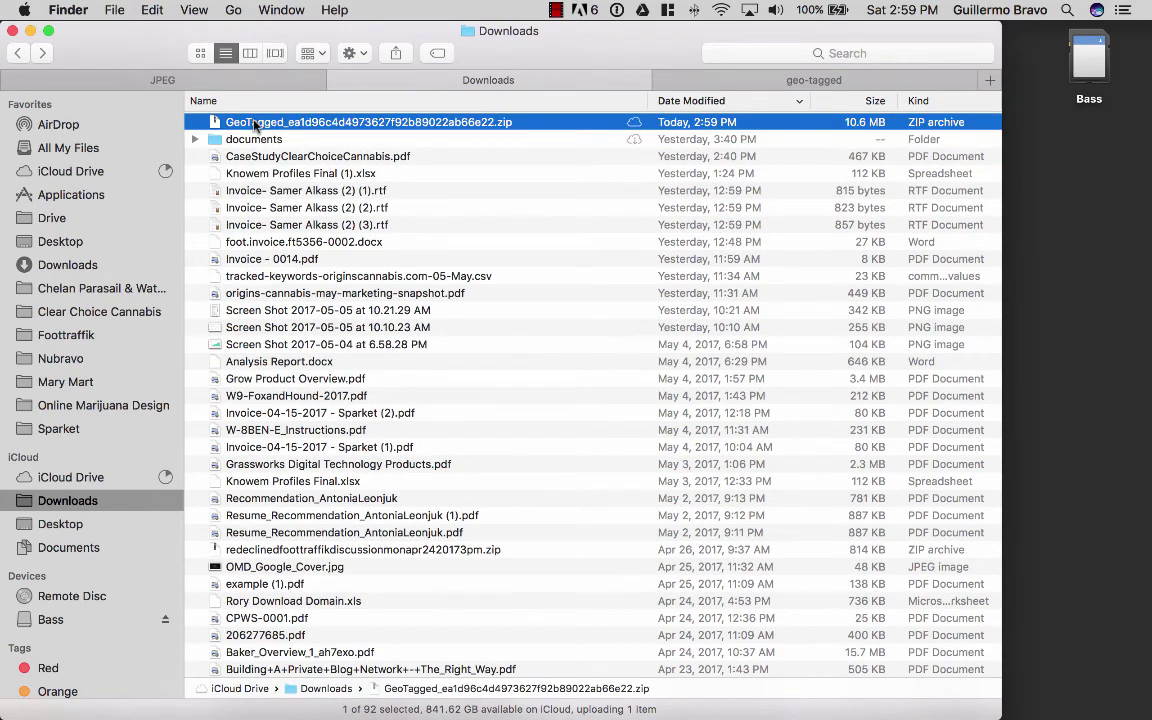
pyautogui.doubleClick(255, 122)
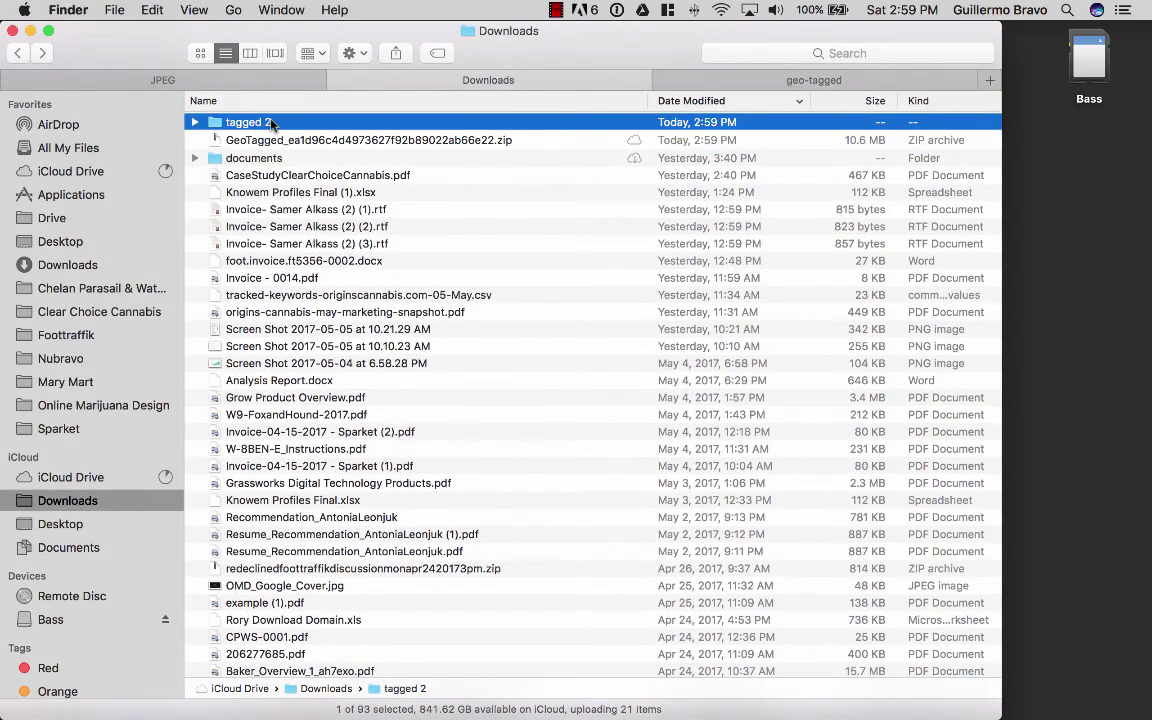
pyautogui.doubleClick(270, 122)
pyautogui.click(350, 139)
# Move the tagged 2 photos into geo-tagged, skipping all duplicates
pyautogui.press('super+a')
pyautogui.moveTo(501, 134); pyautogui.dragTo(913, 80)
pyautogui.click(635, 188)
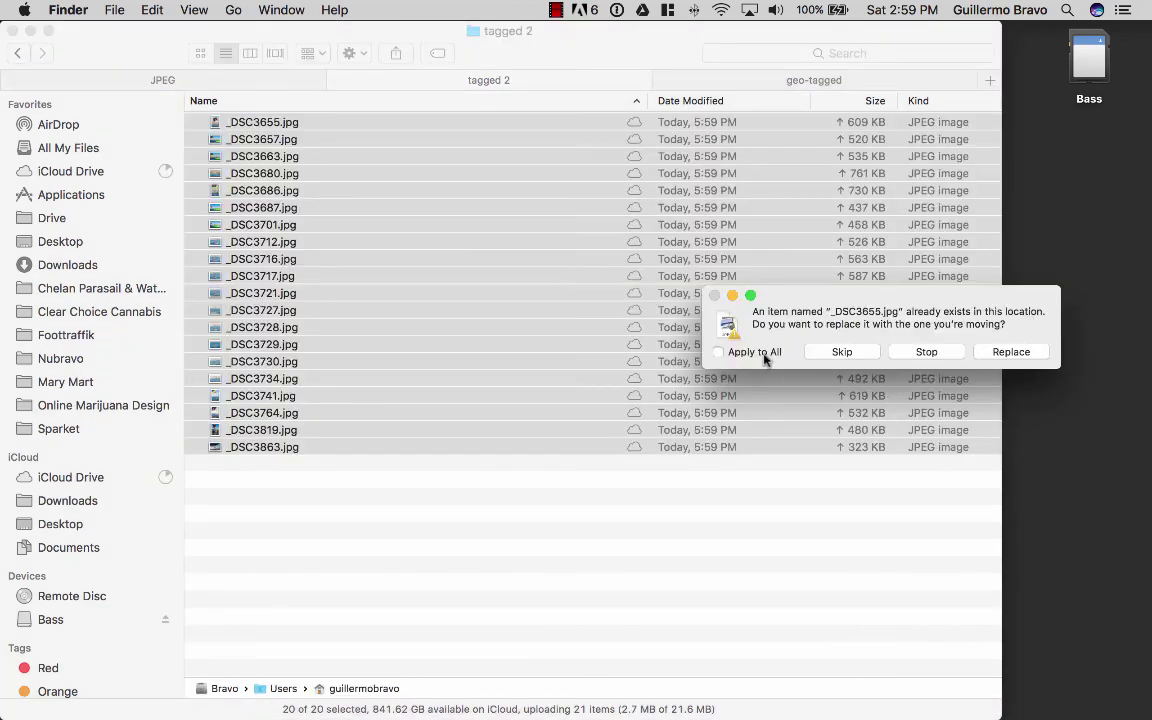
pyautogui.click(755, 352)
pyautogui.click(842, 352)
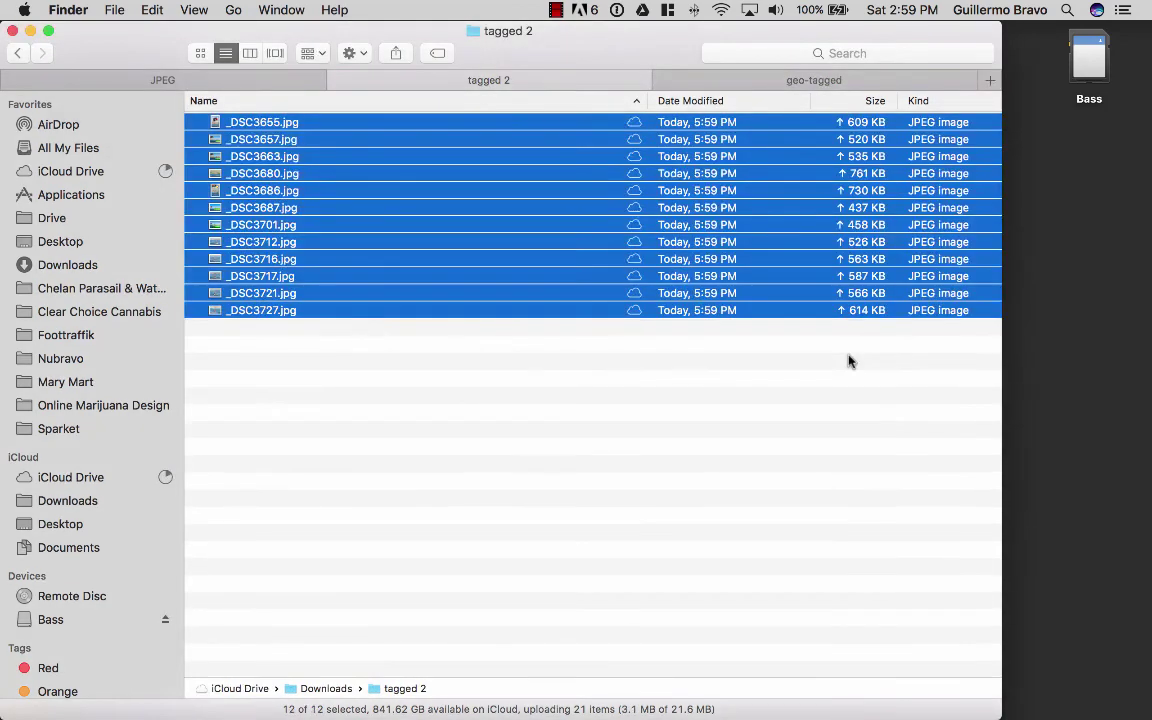
# Check that the geo-tagged folder now holds 191 photos against the JPEG originals
pyautogui.click(818, 80)
pyautogui.click(563, 324)
pyautogui.press('super+a')
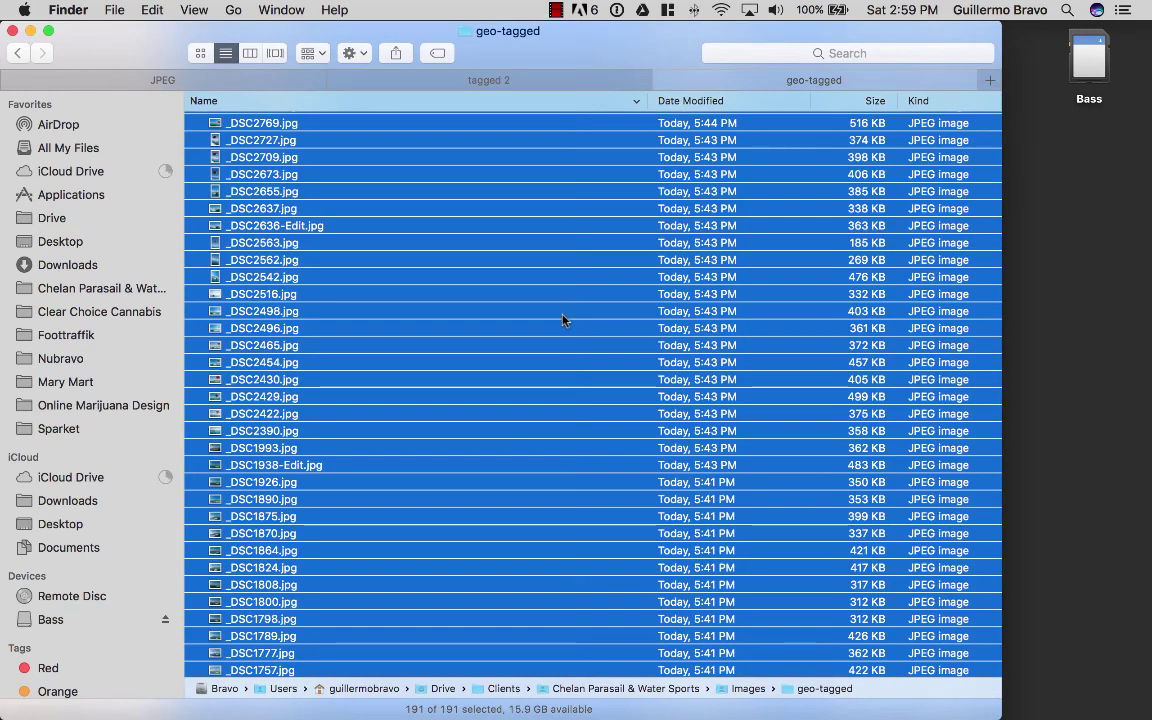
pyautogui.click(166, 86)
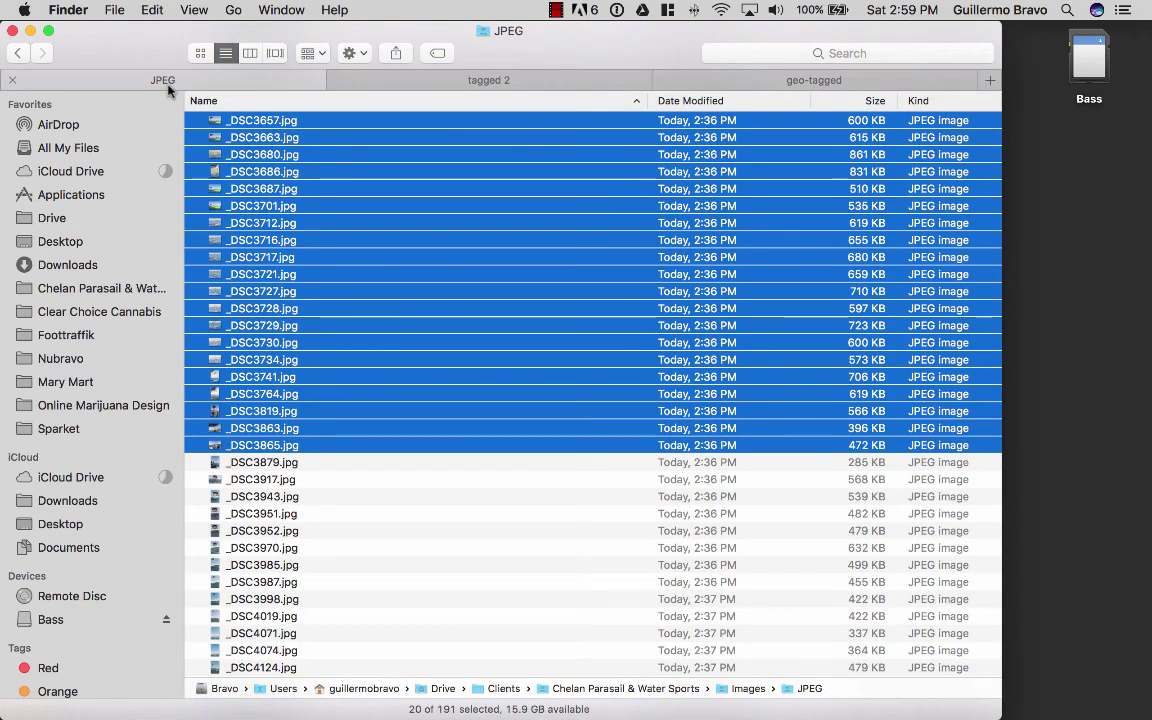
pyautogui.click(594, 393)
pyautogui.click(450, 547)
pyautogui.click(836, 84)
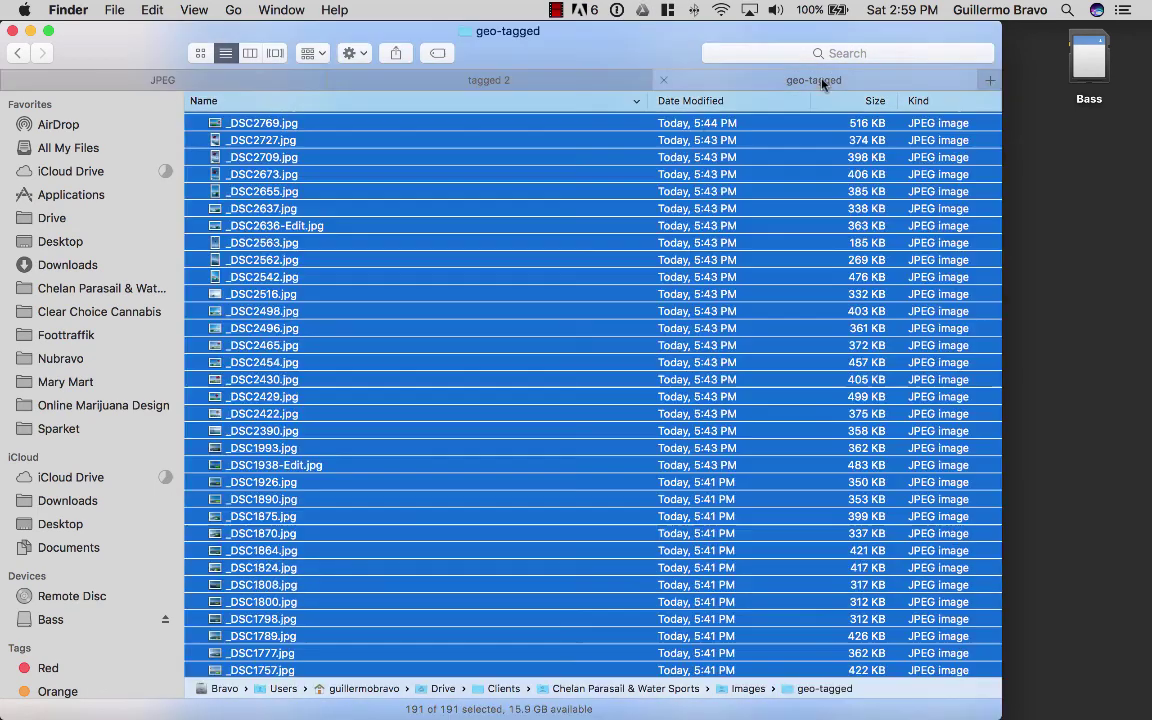
pyautogui.click(567, 190)
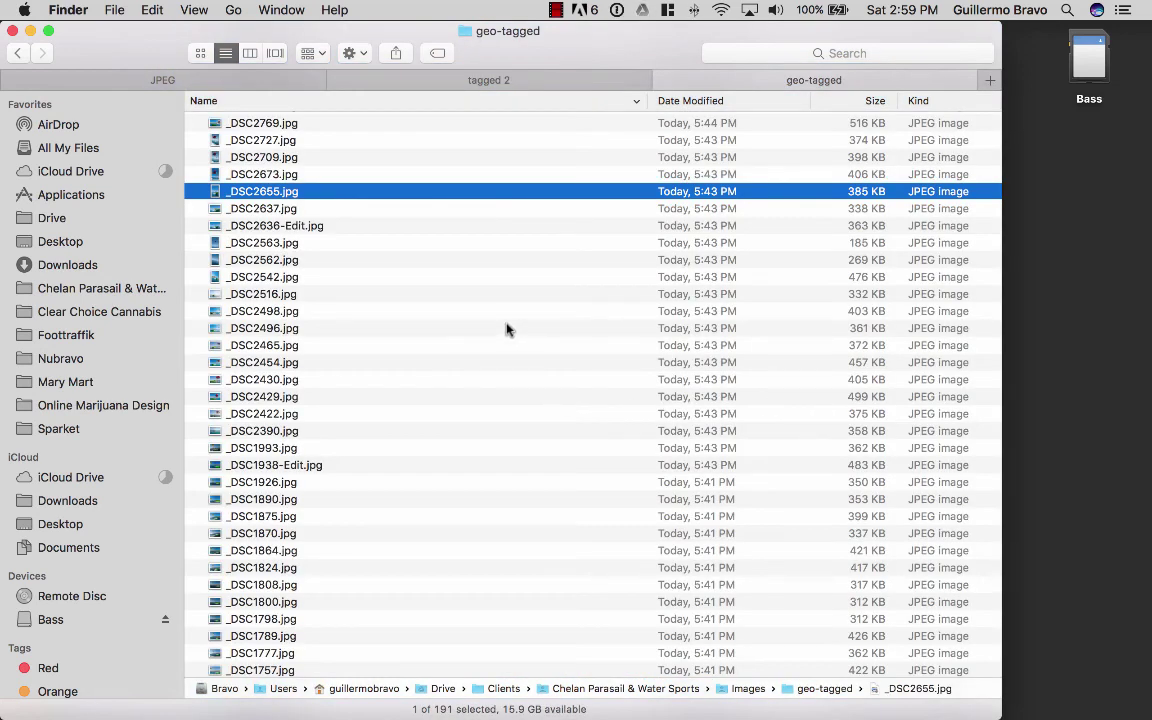
pyautogui.click(504, 326)
pyautogui.press('super+Tab')
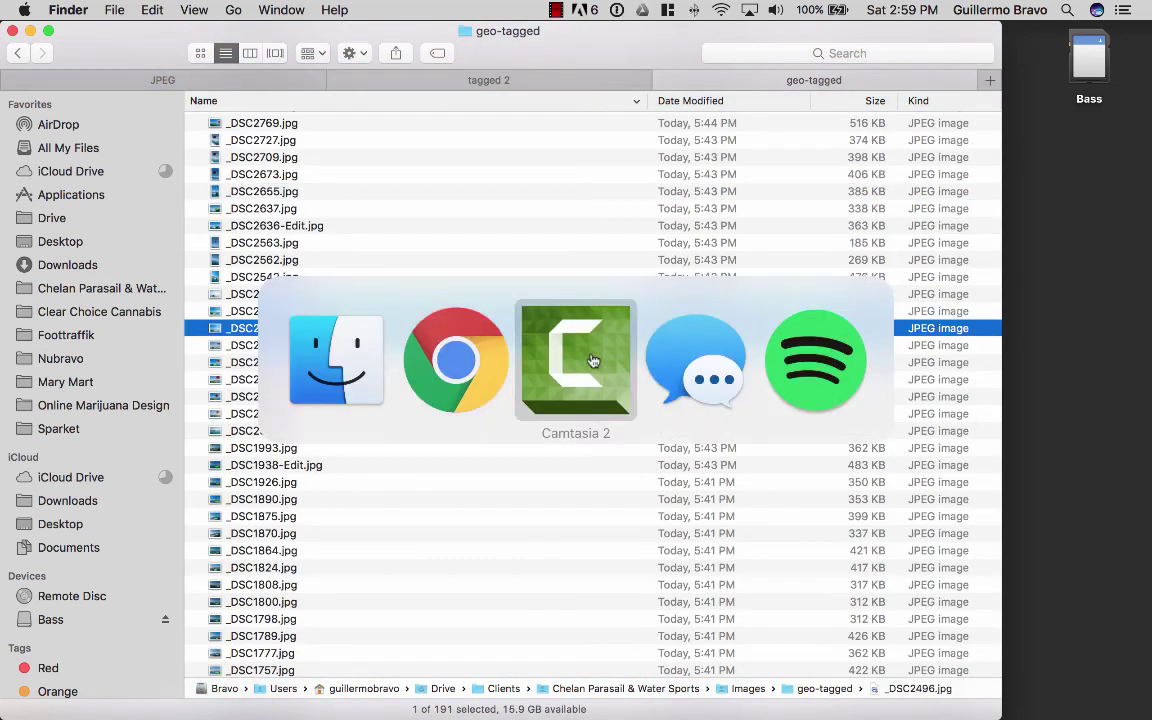
# Dismiss the finished downloads list and reload a blank GeoTag Images form
pyautogui.click(464, 360)
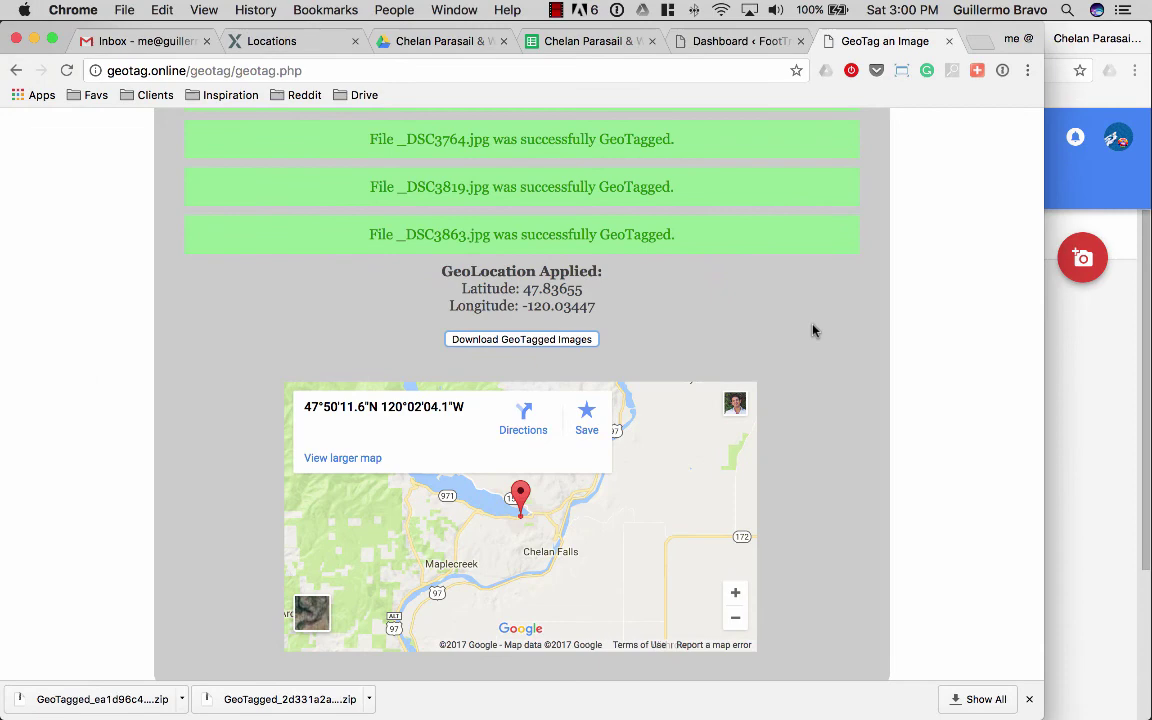
pyautogui.scroll(15, 727, 291)
pyautogui.click(1029, 699)
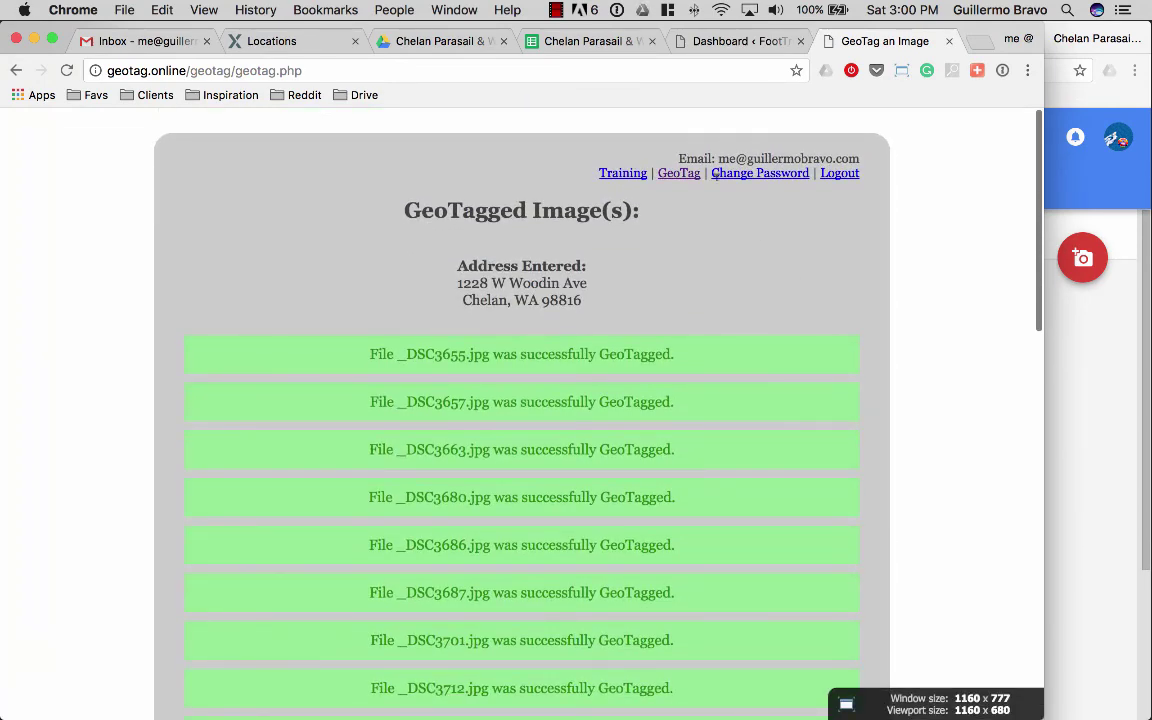
pyautogui.click(679, 178)
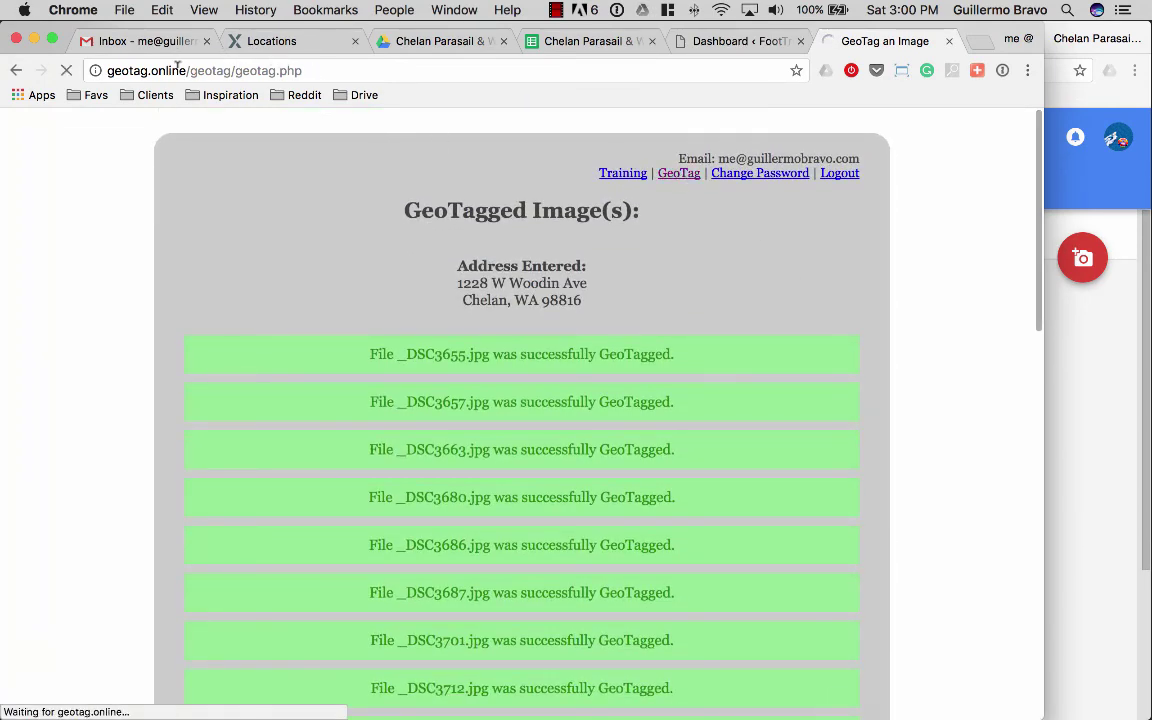
pyautogui.moveTo(108, 70); pyautogui.dragTo(300, 70)
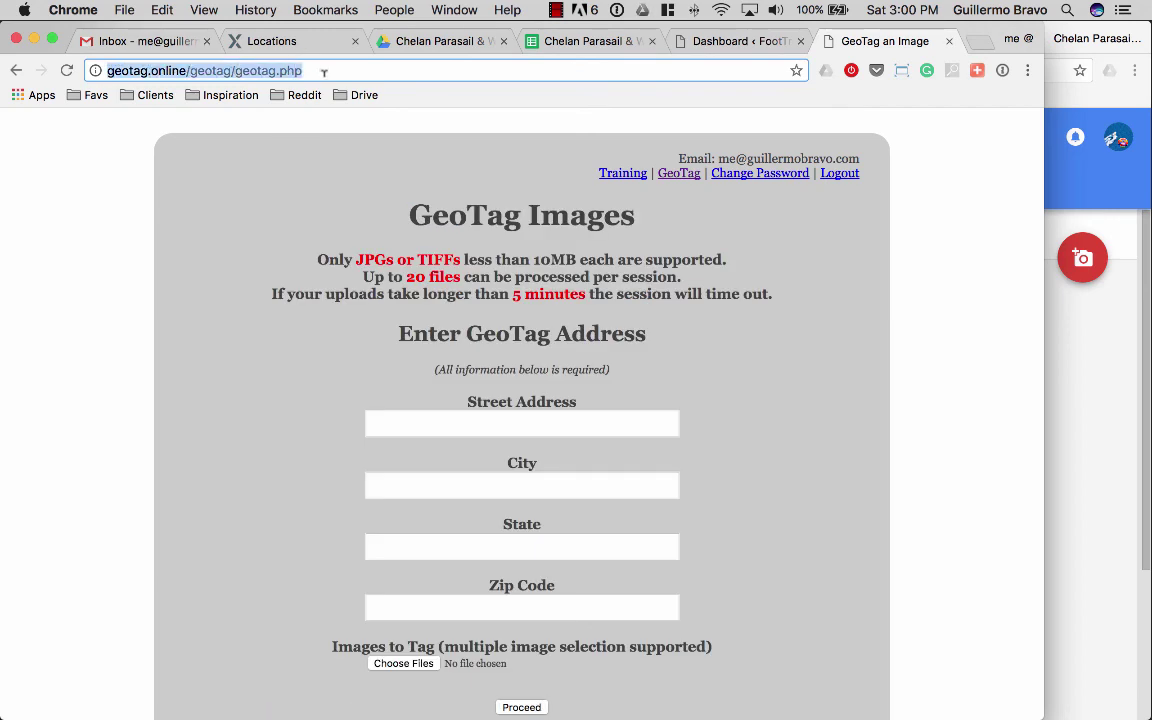
pyautogui.click(318, 70)
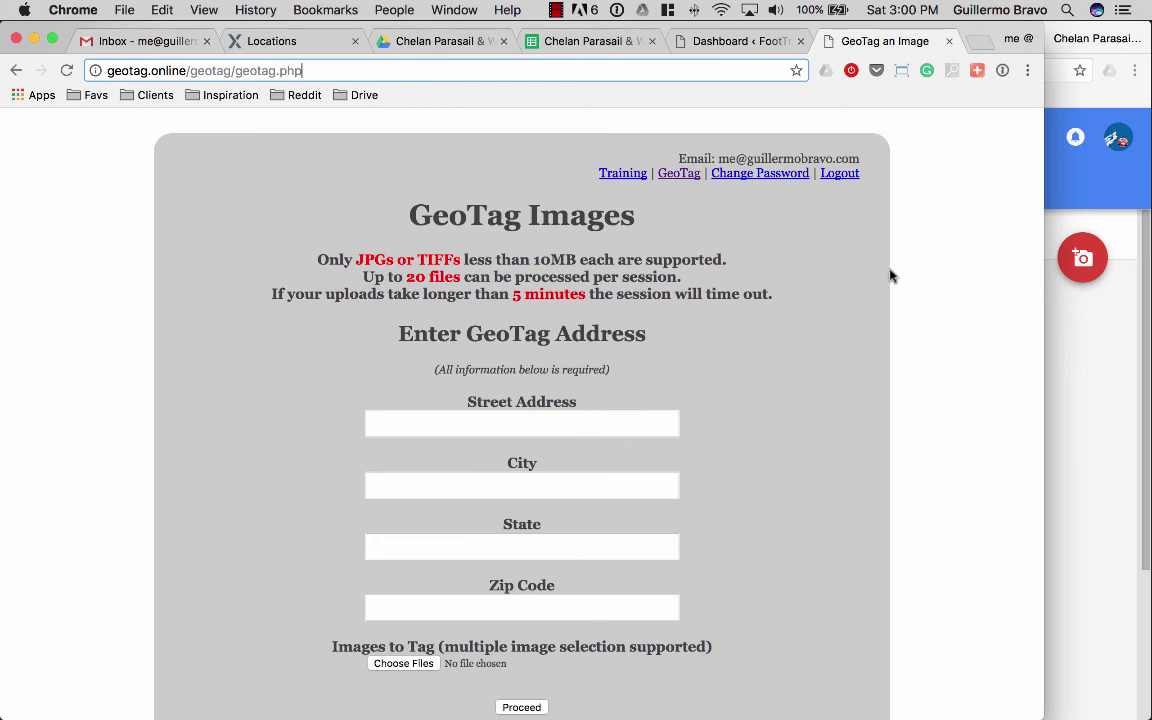